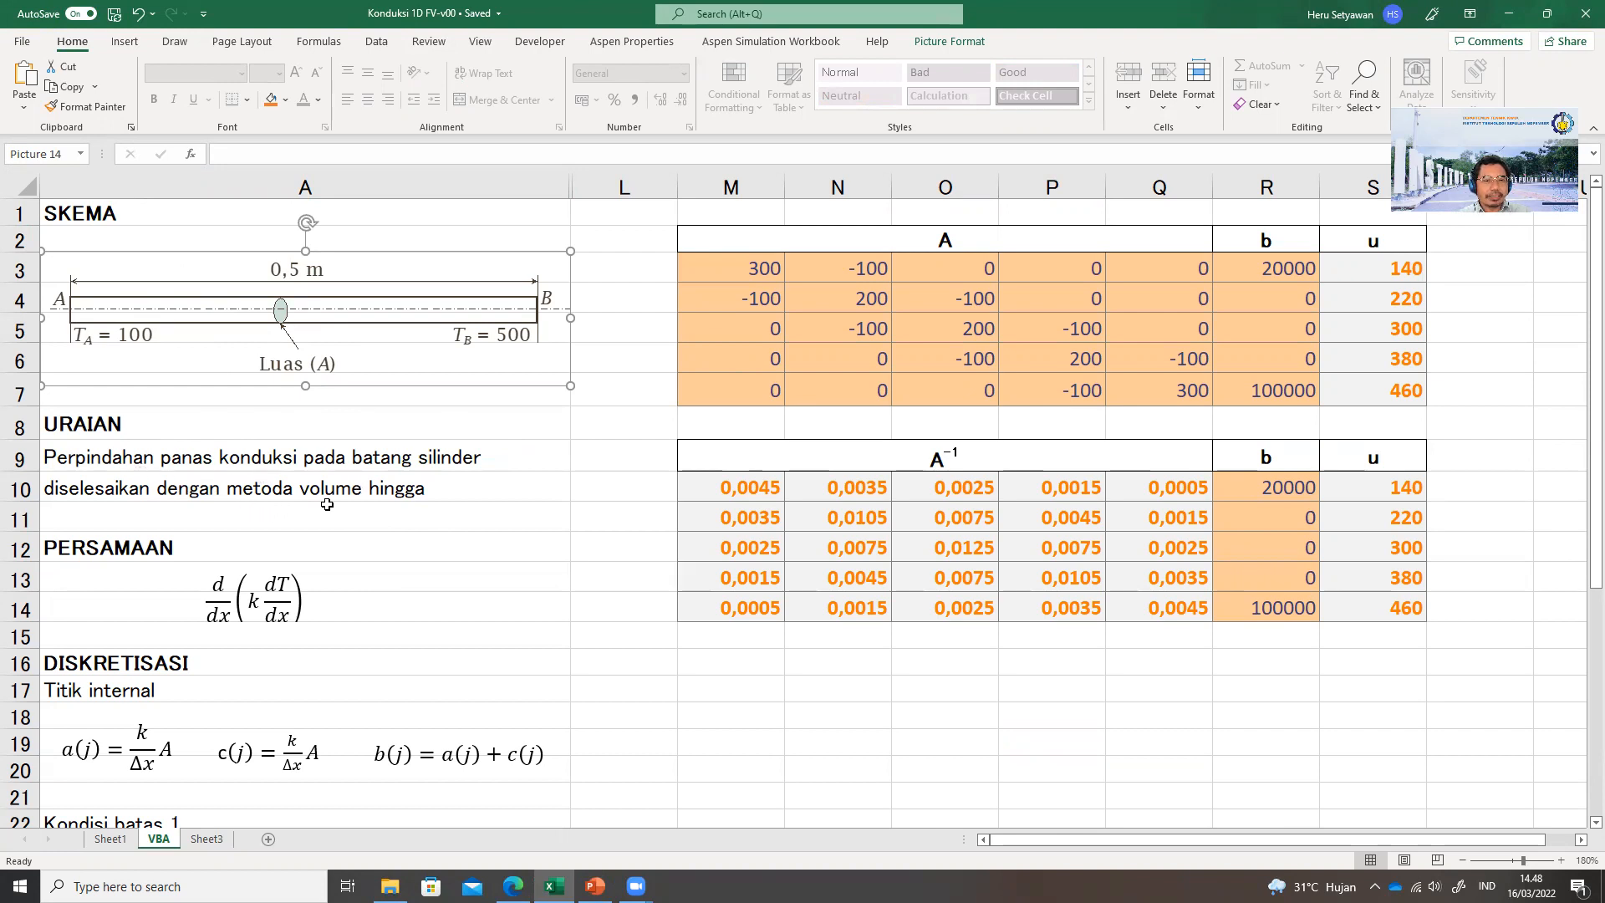
# Step: Complete the heat conduction equation under PERSAMAAN by adding "= 0" after the bracketed term
pyautogui.click(272, 604)
pyautogui.click(294, 592)
pyautogui.press('Right')
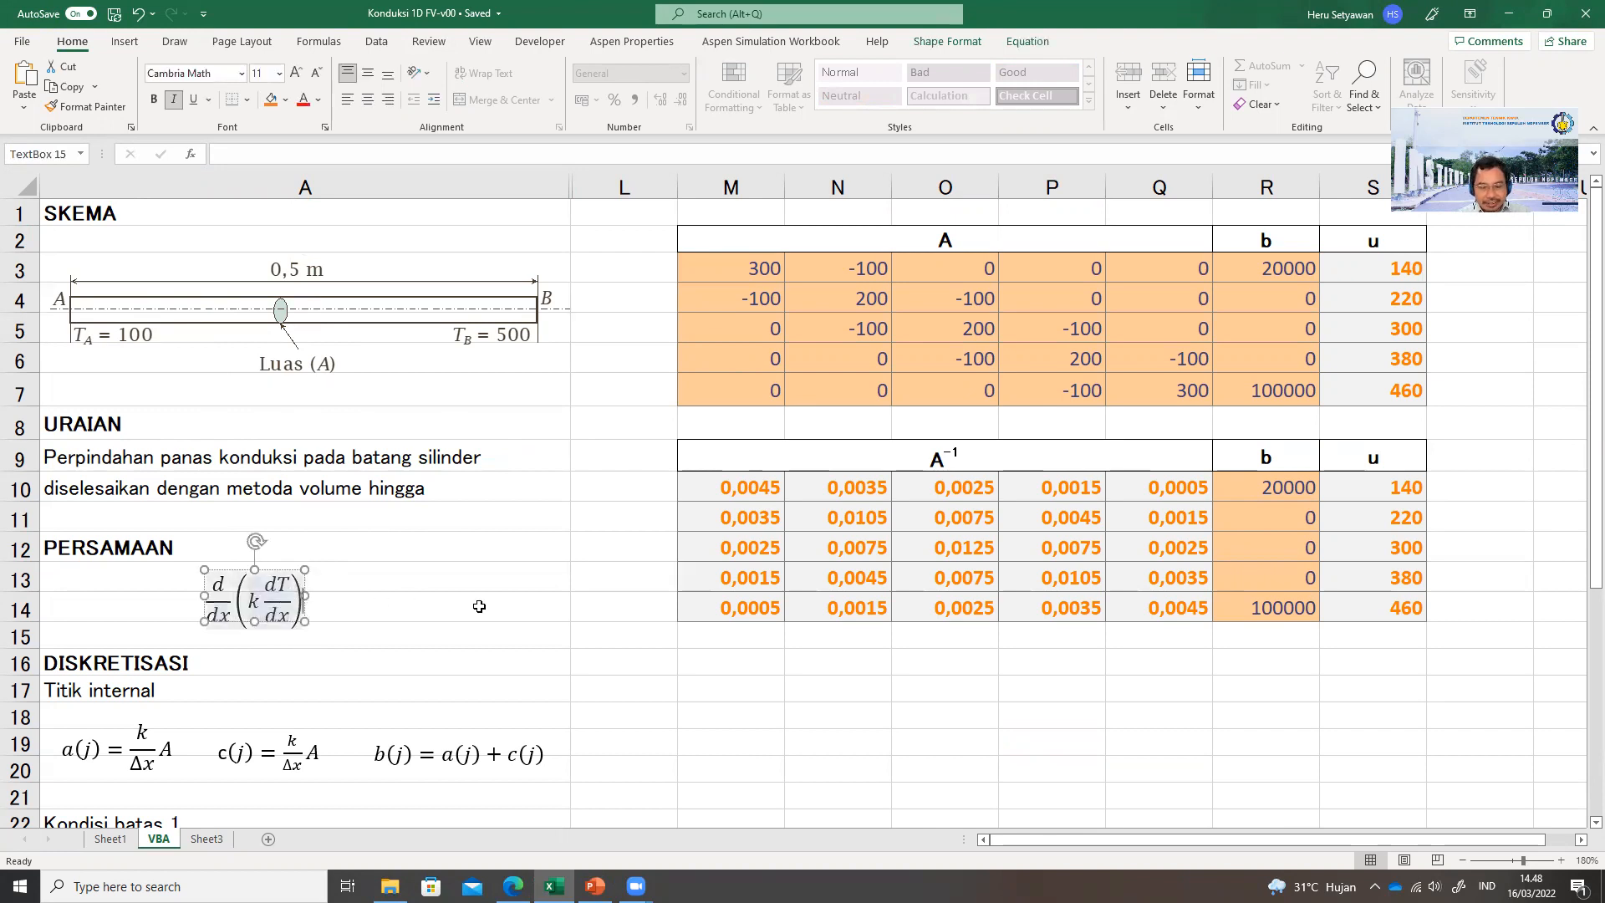
pyautogui.write('=')
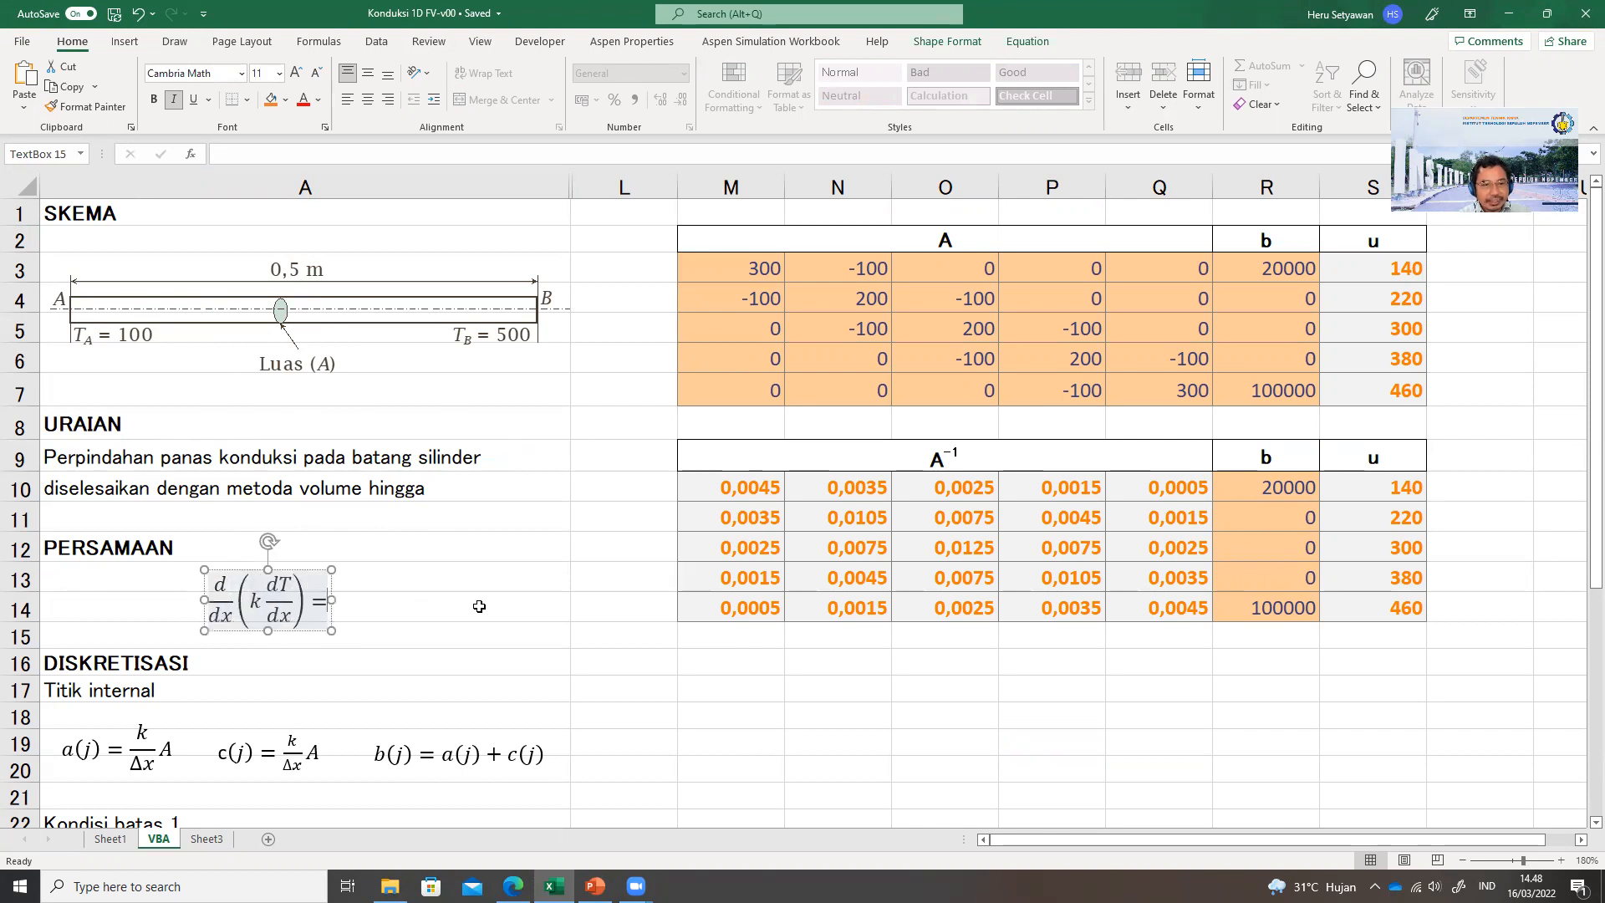
pyautogui.write('0')
pyautogui.click(479, 606)
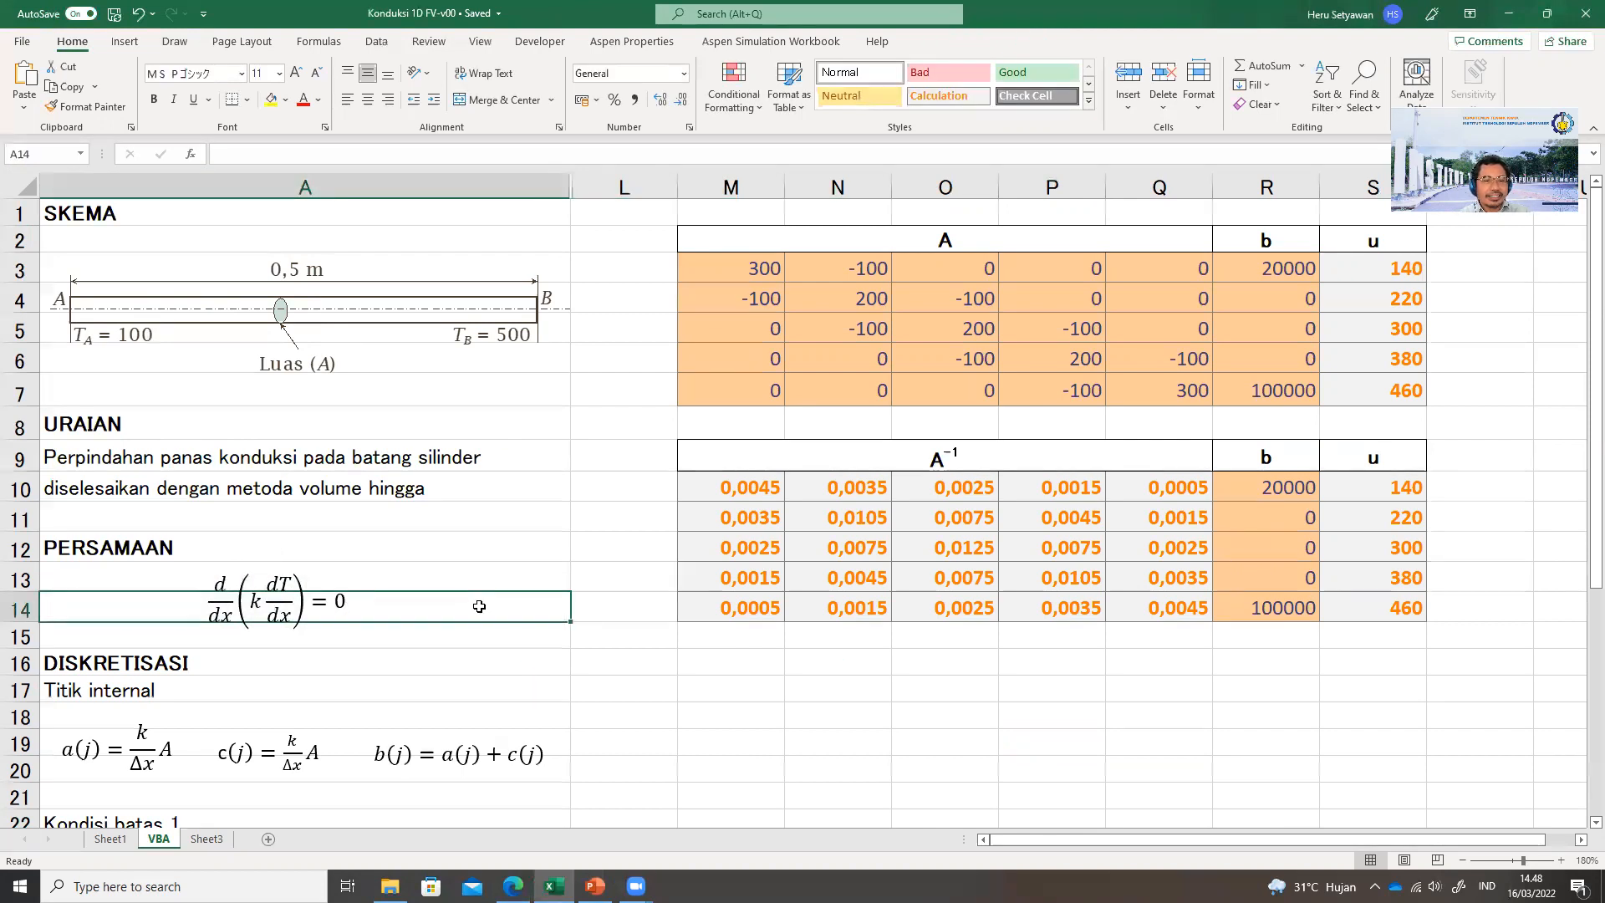
# Step: Review the DISKRETISASI formulas for the internal points and for boundary conditions 1 and n
pyautogui.press('Down')
pyautogui.press('Down')
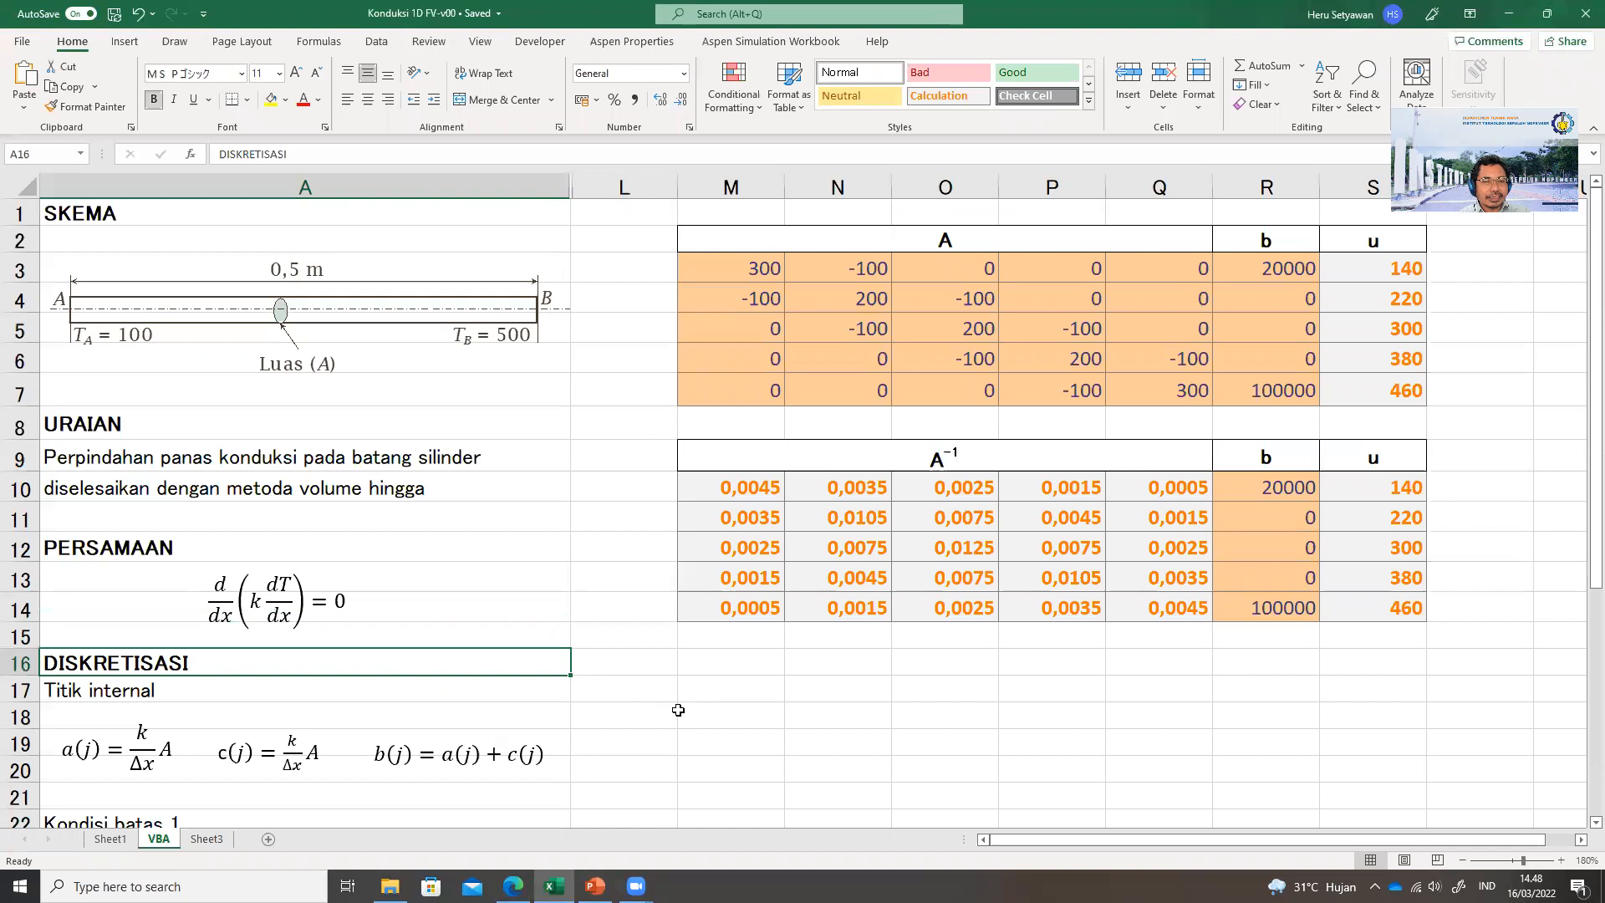
pyautogui.scroll(-1, 206, 638)
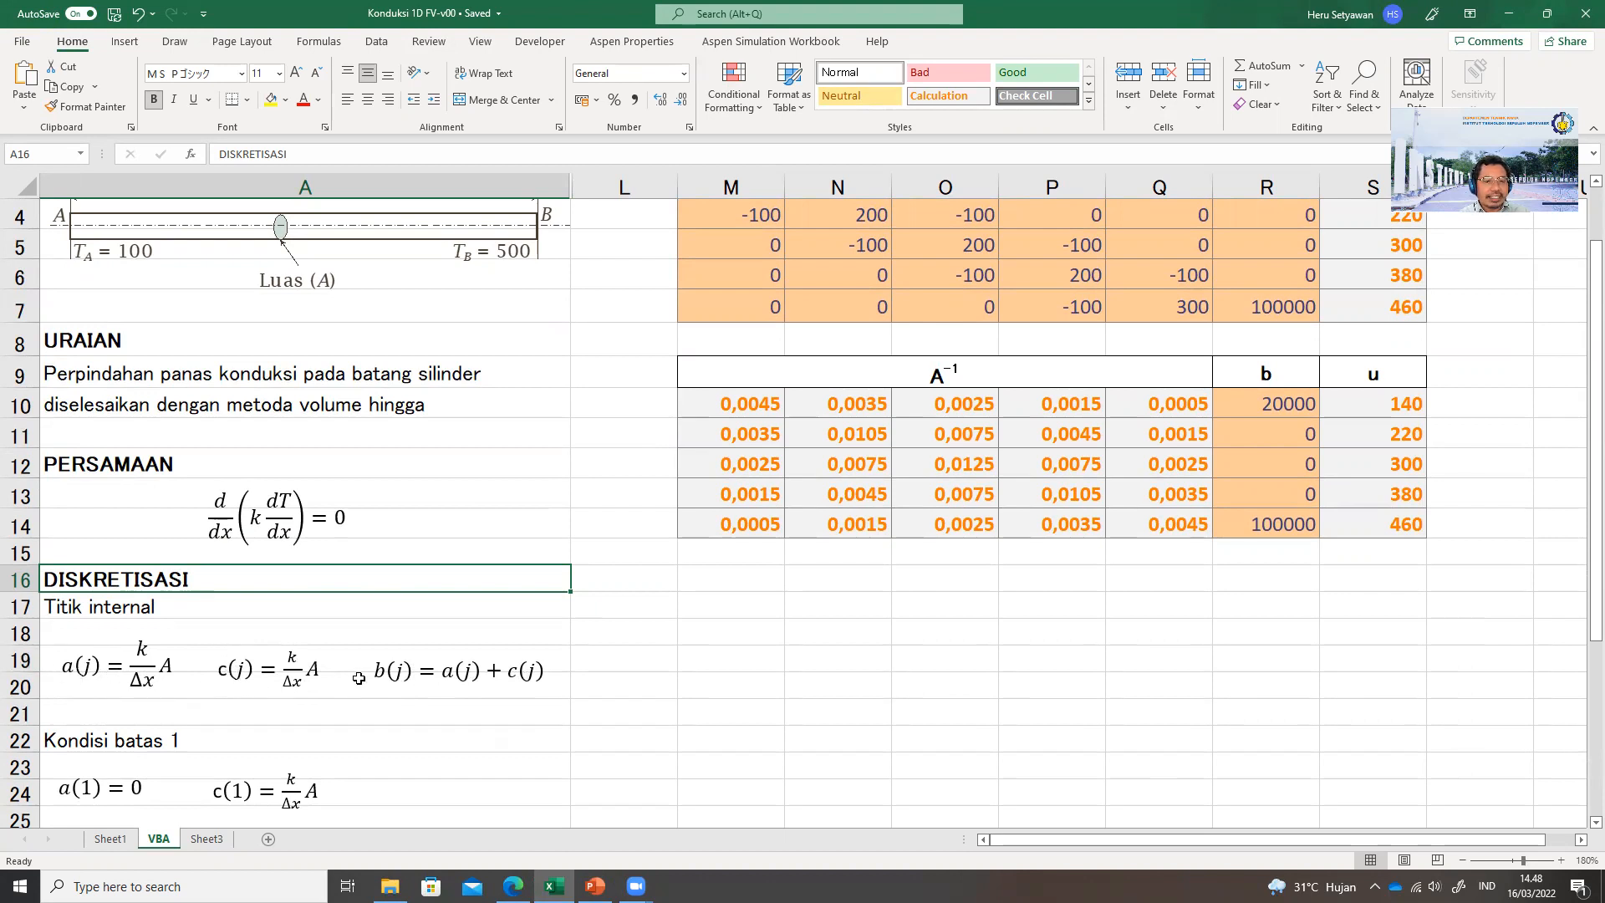
pyautogui.scroll(-3, 380, 671)
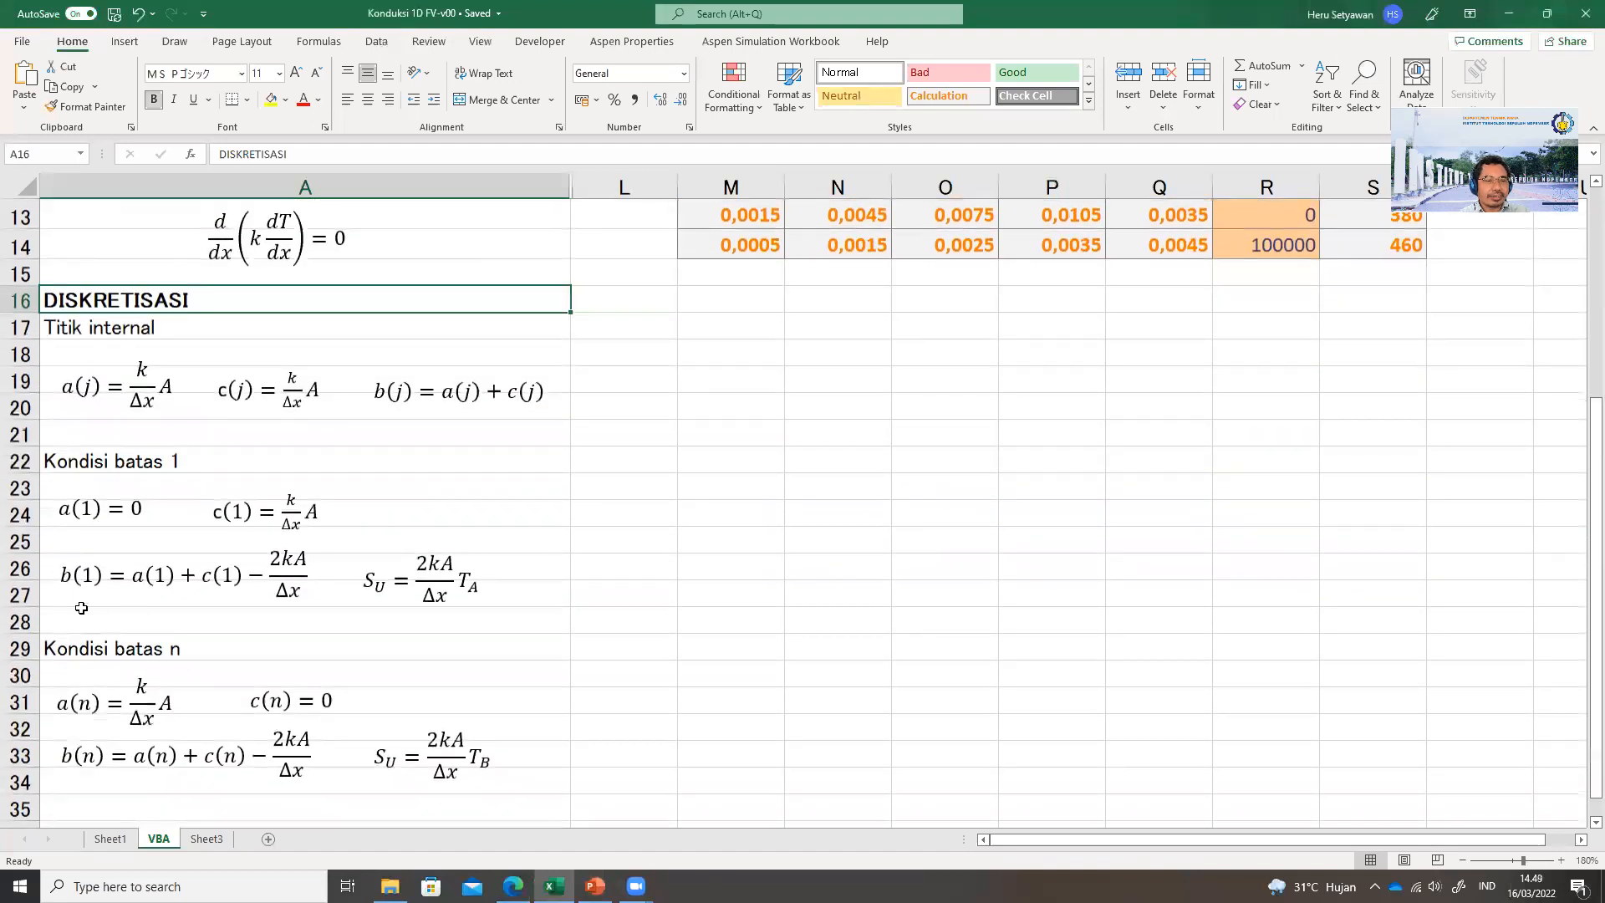
pyautogui.scroll(-2, 245, 553)
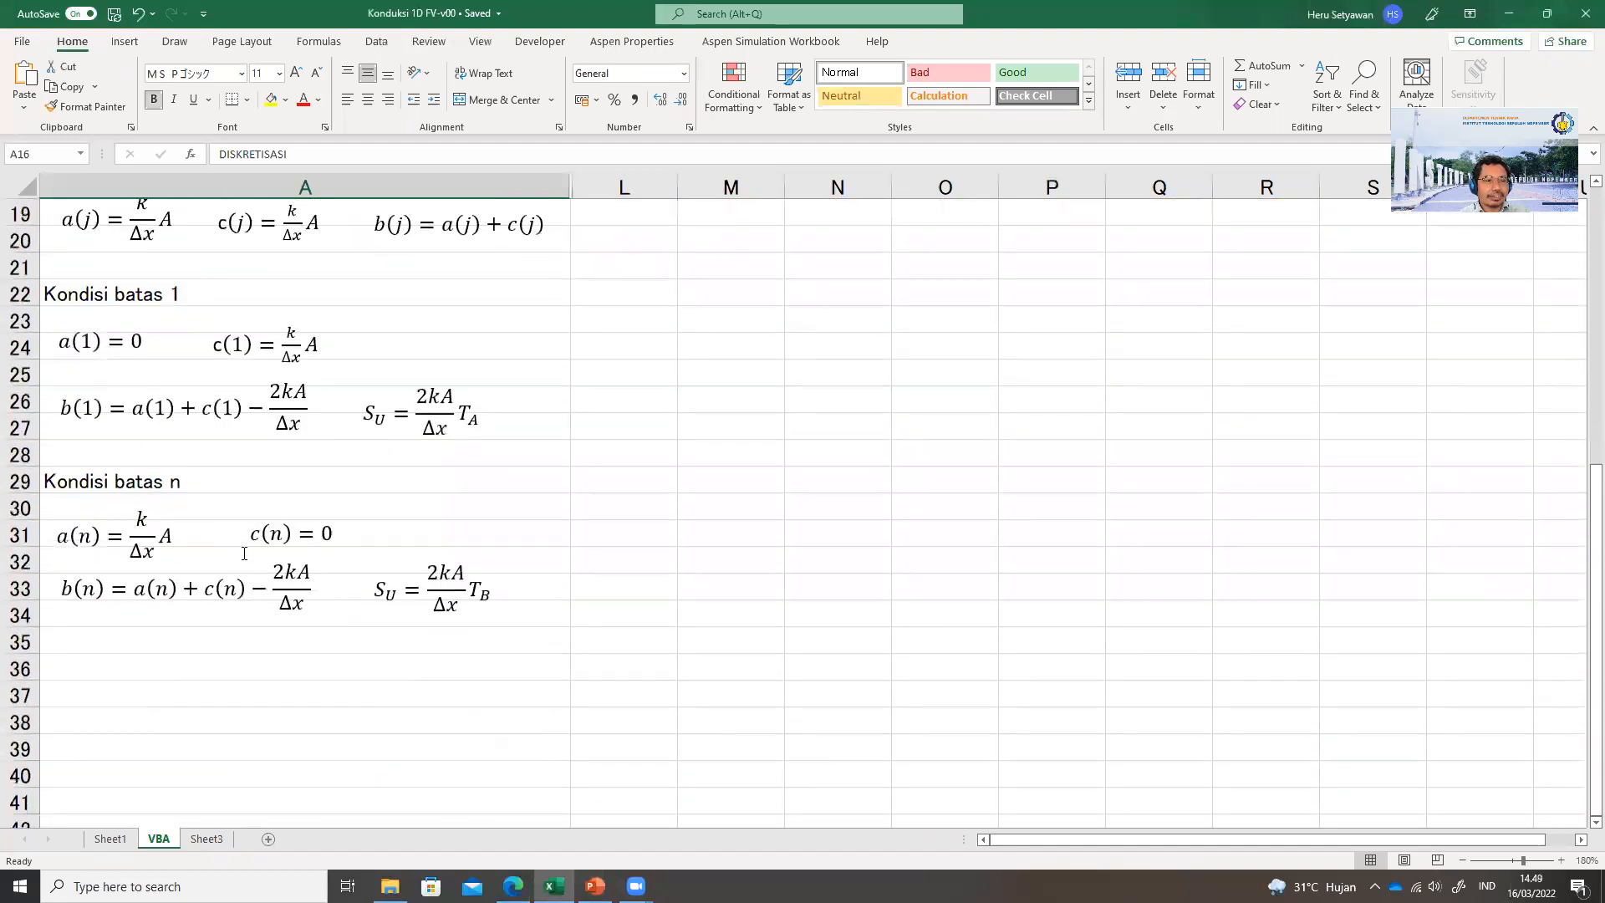
pyautogui.scroll(6, 262, 552)
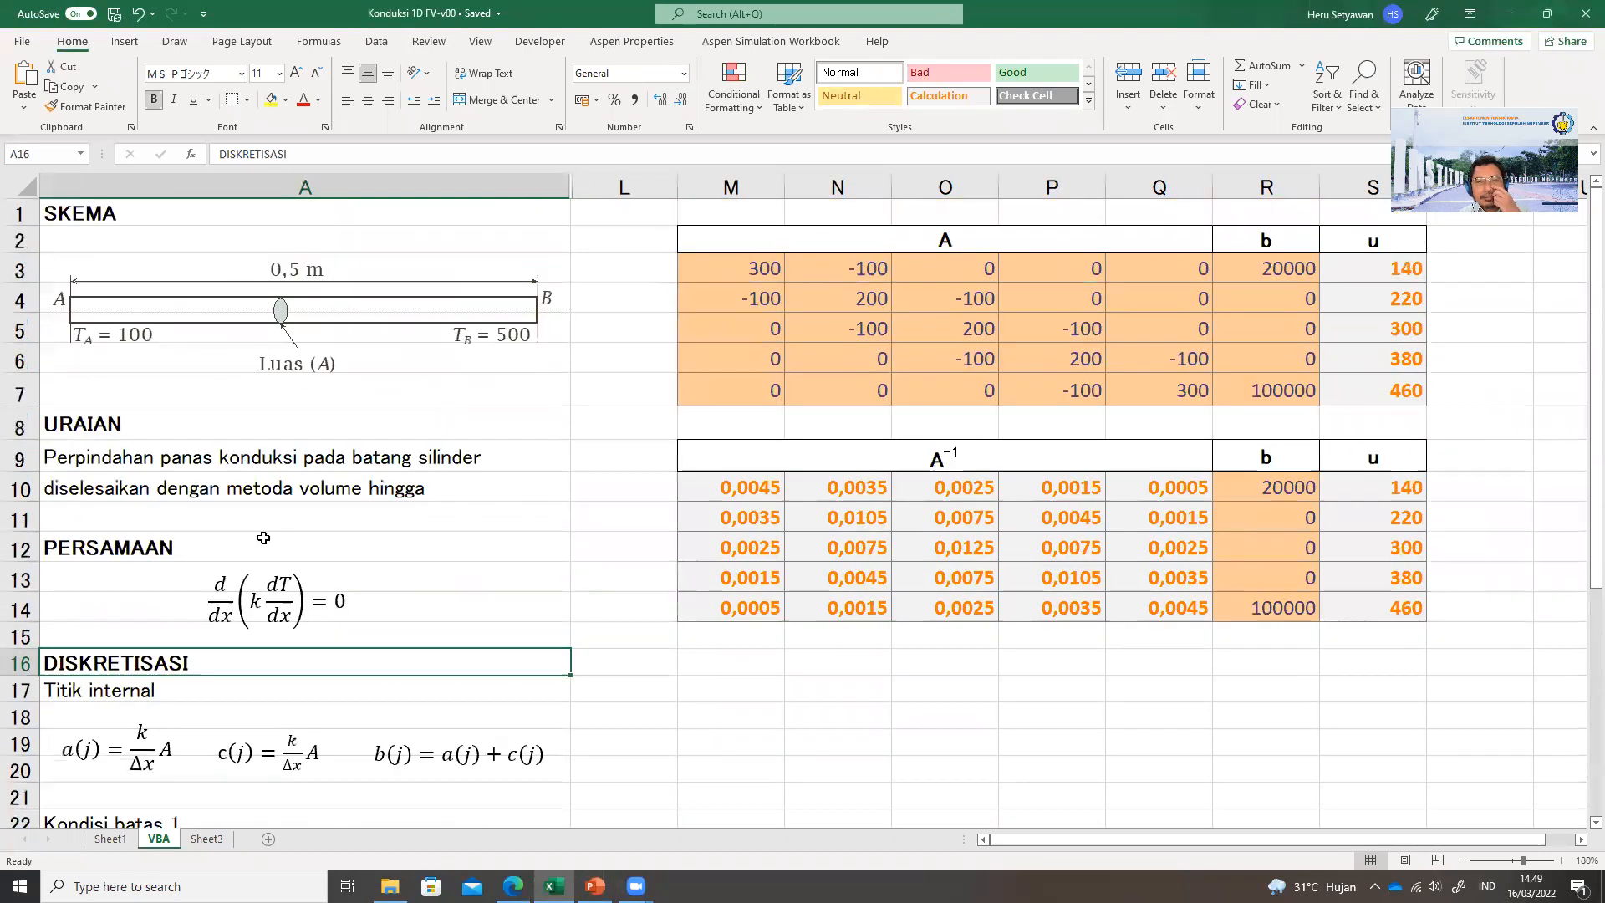
# Step: Zoom the worksheet out to 170% and place PowerPoint's TP_Panas_k03 window beside its matrix tables
pyautogui.moveTo(596, 886)
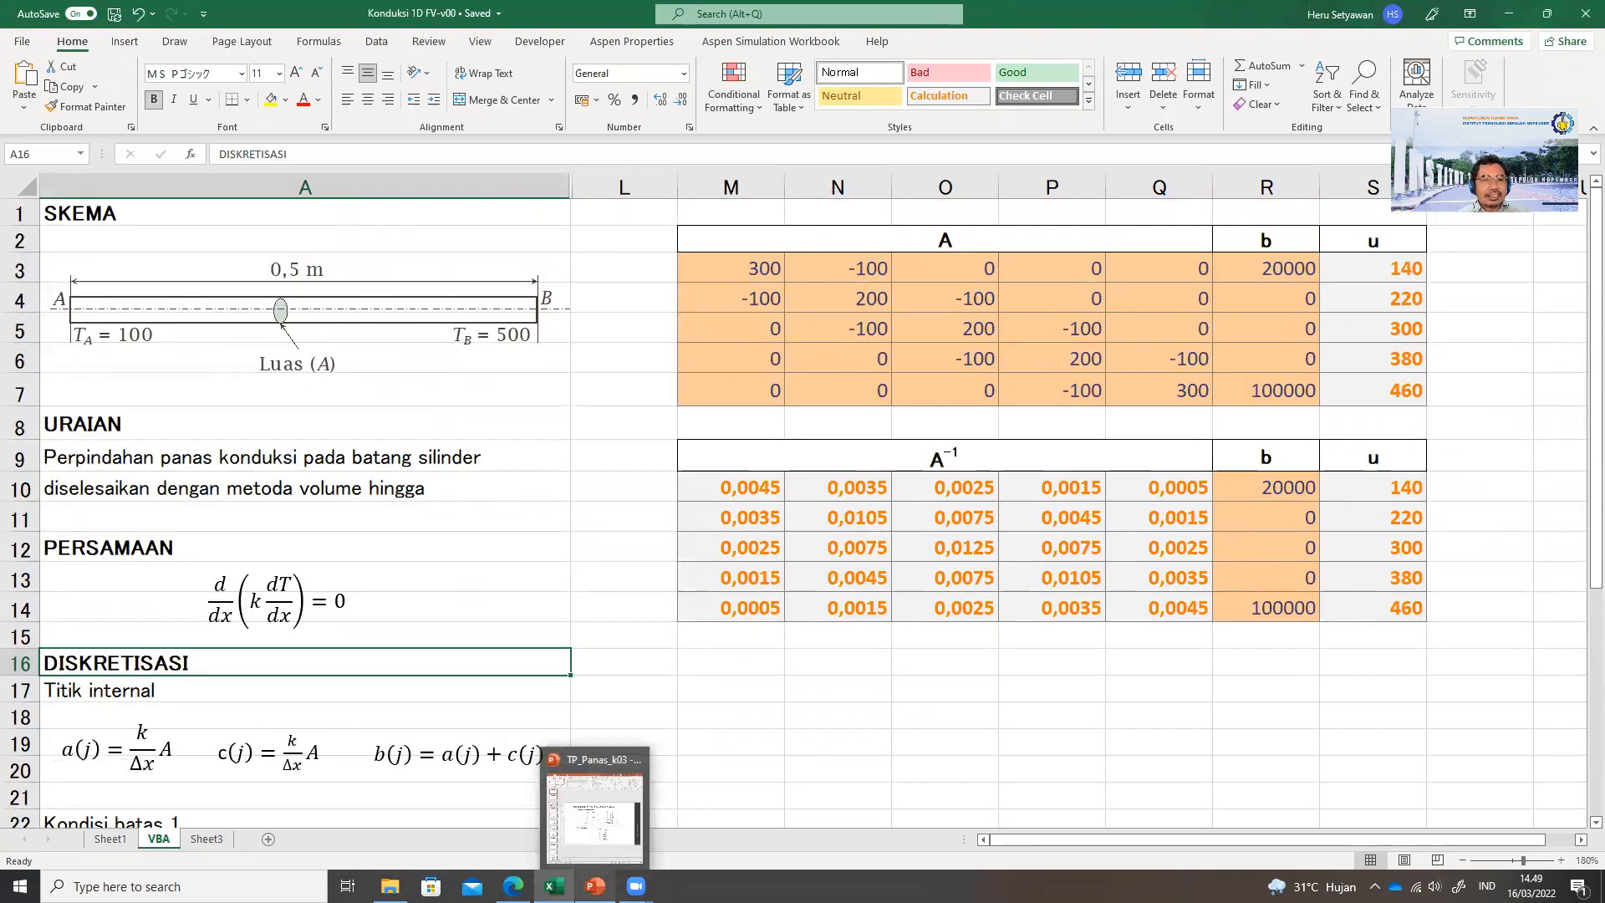
pyautogui.click(594, 815)
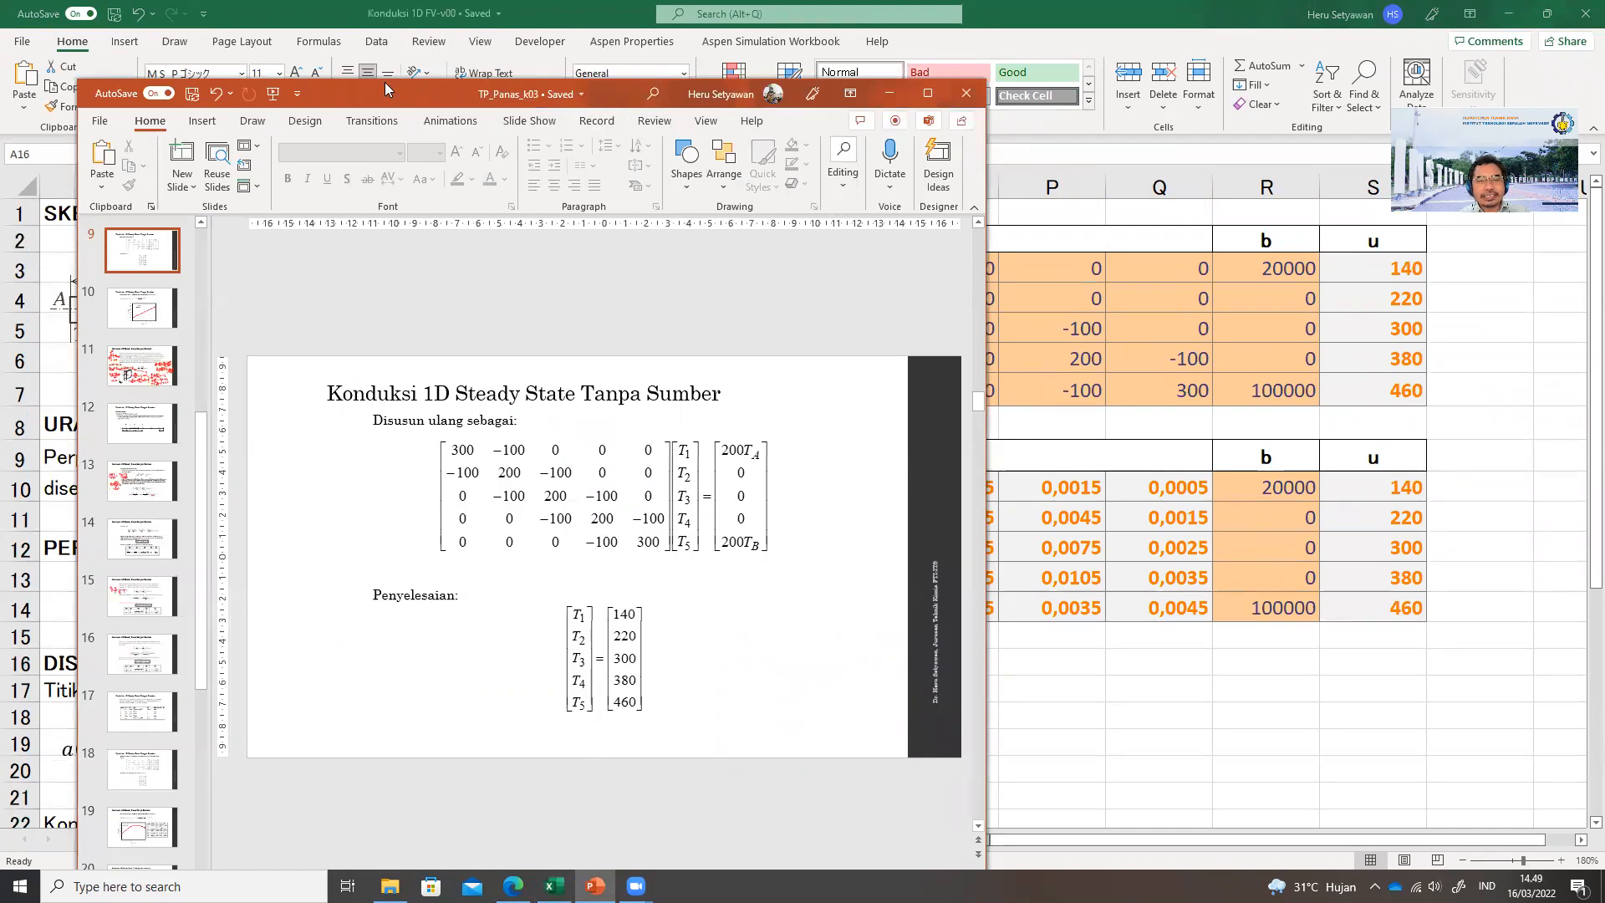
pyautogui.moveTo(385, 82); pyautogui.dragTo(80, 48)
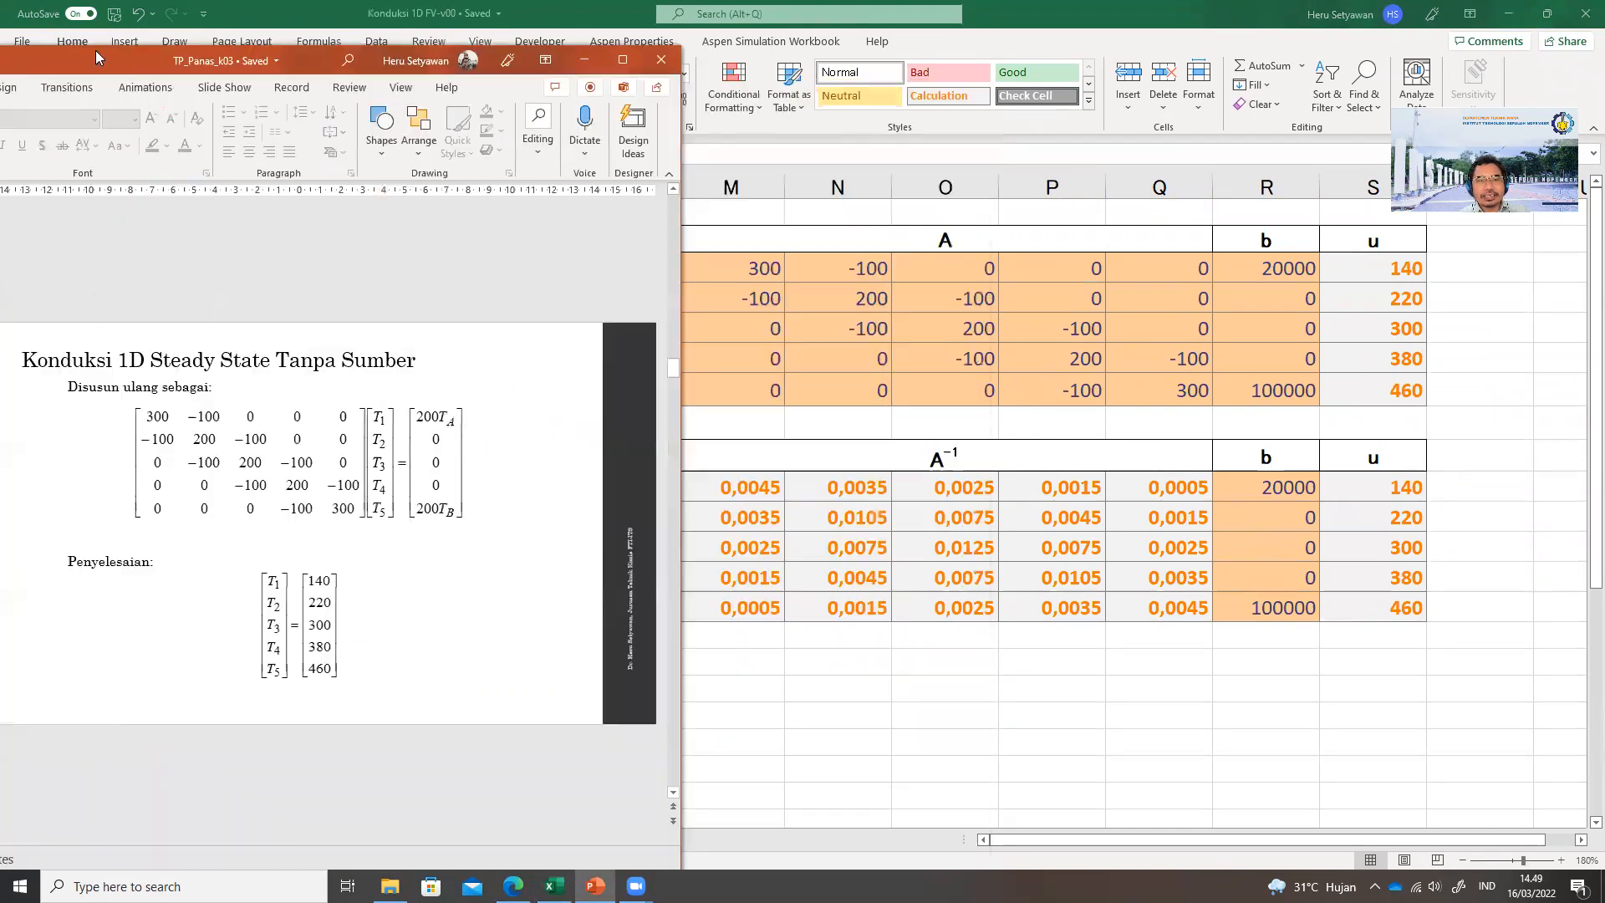
pyautogui.click(983, 839)
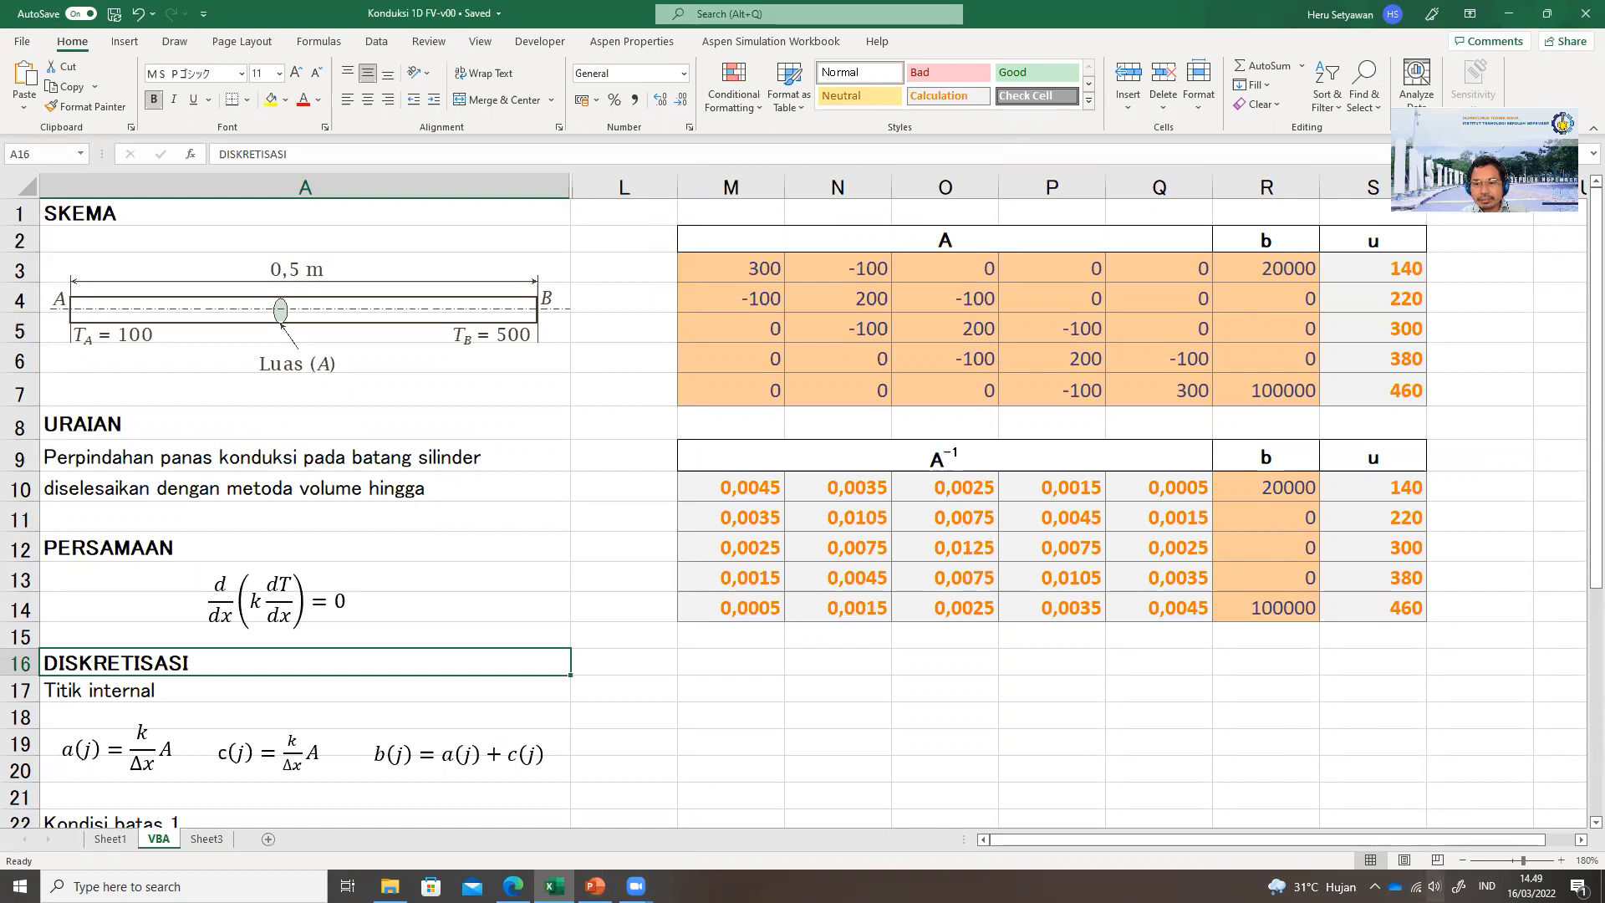
pyautogui.click(1462, 860)
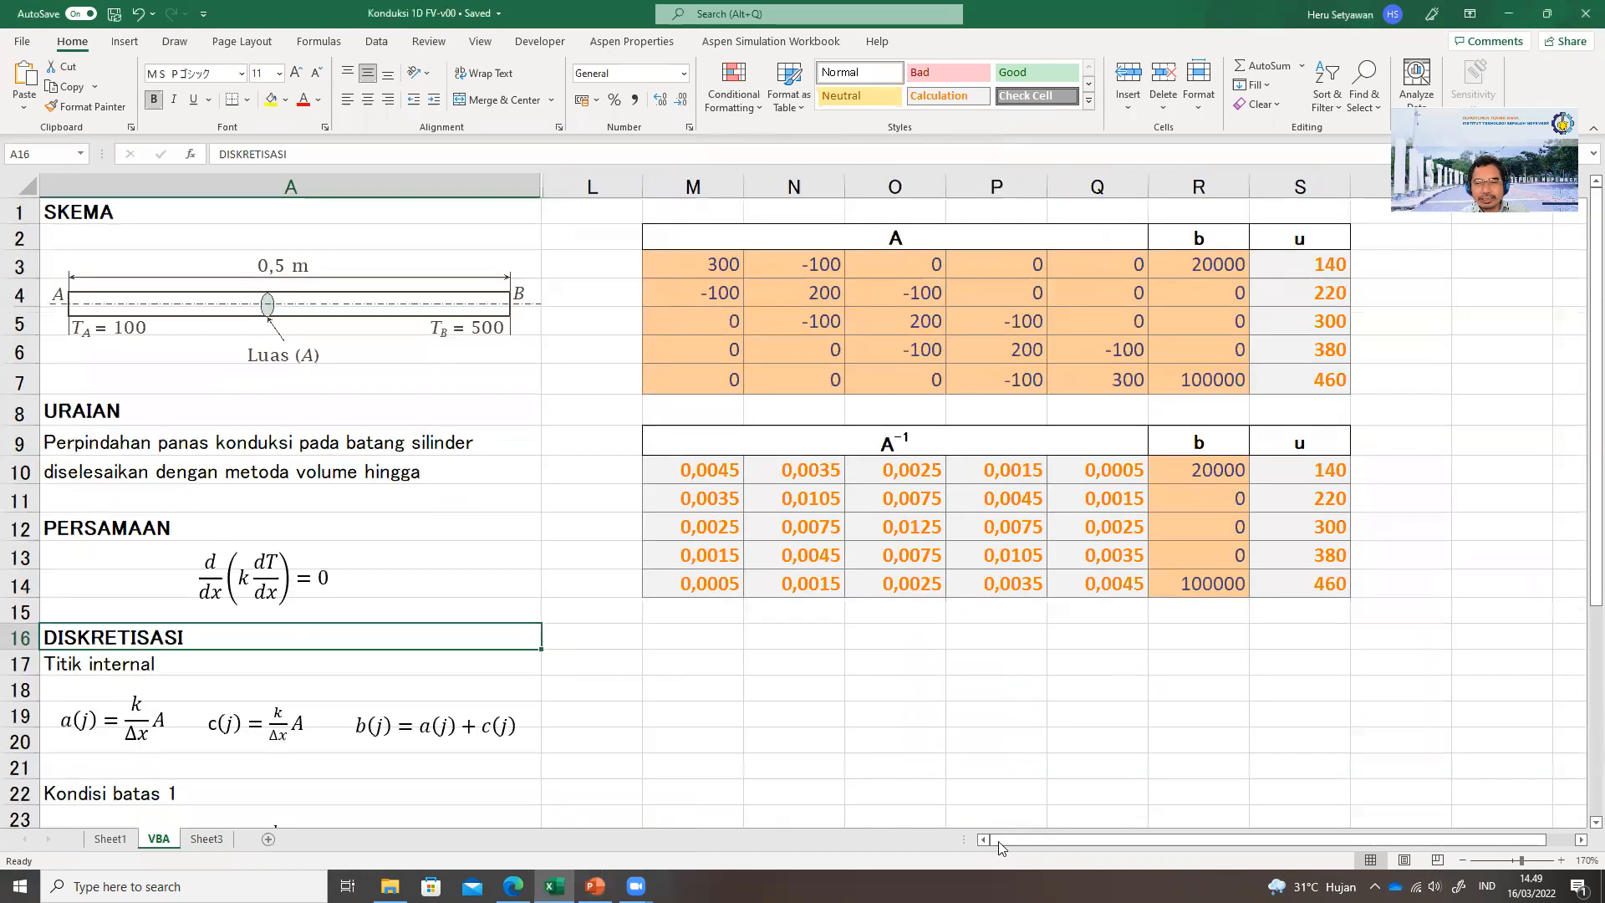
pyautogui.click(595, 886)
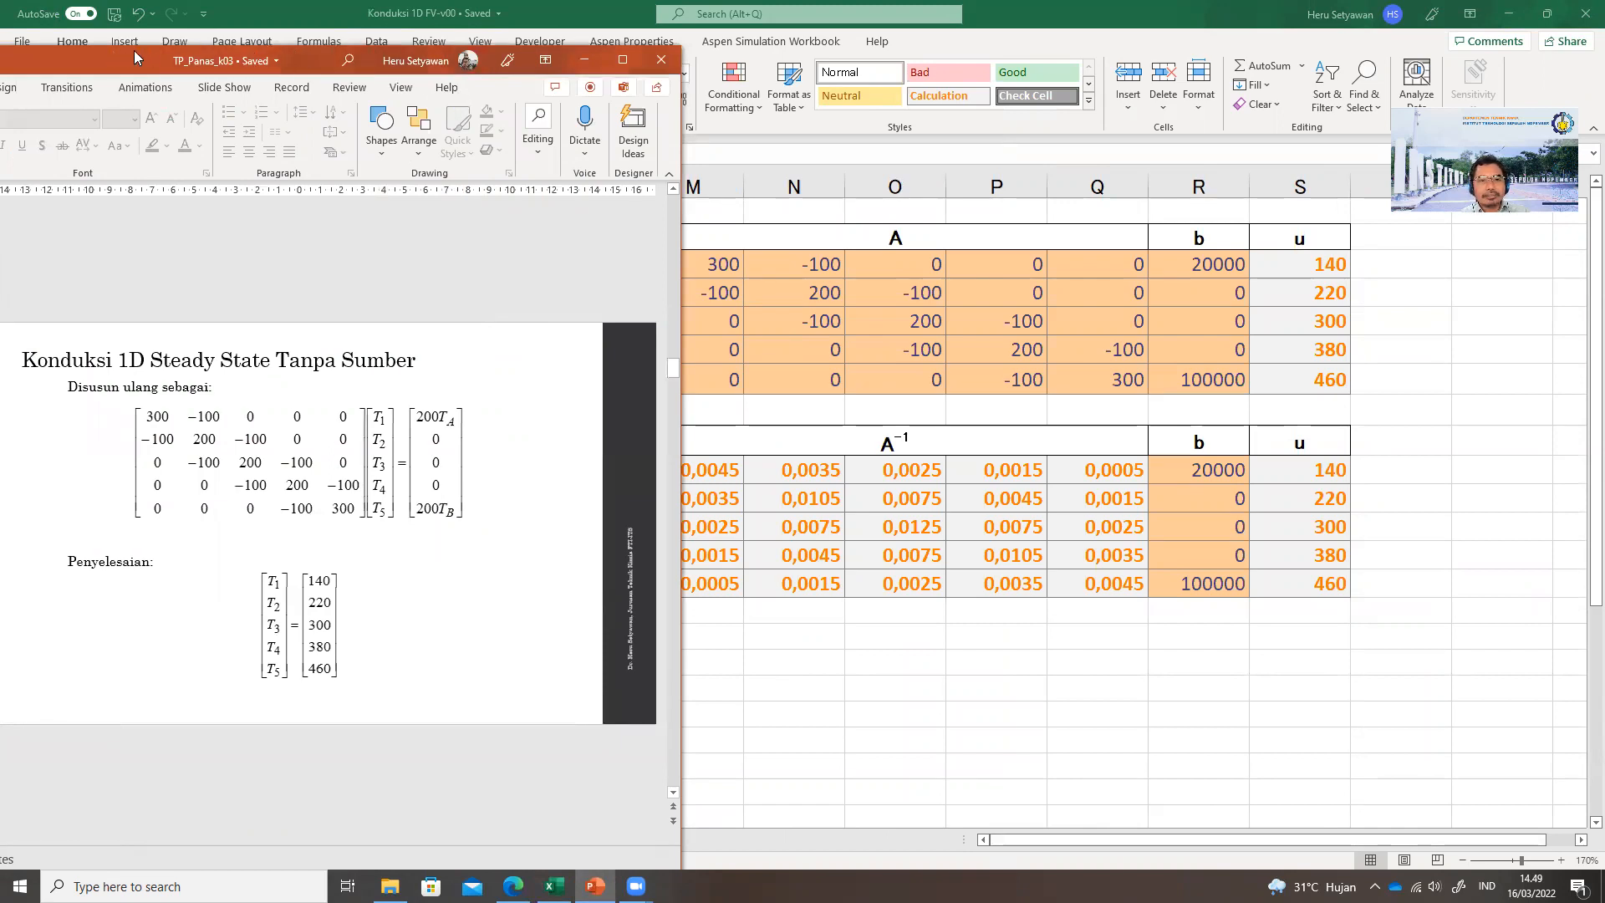
pyautogui.moveTo(134, 57); pyautogui.dragTo(93, 35)
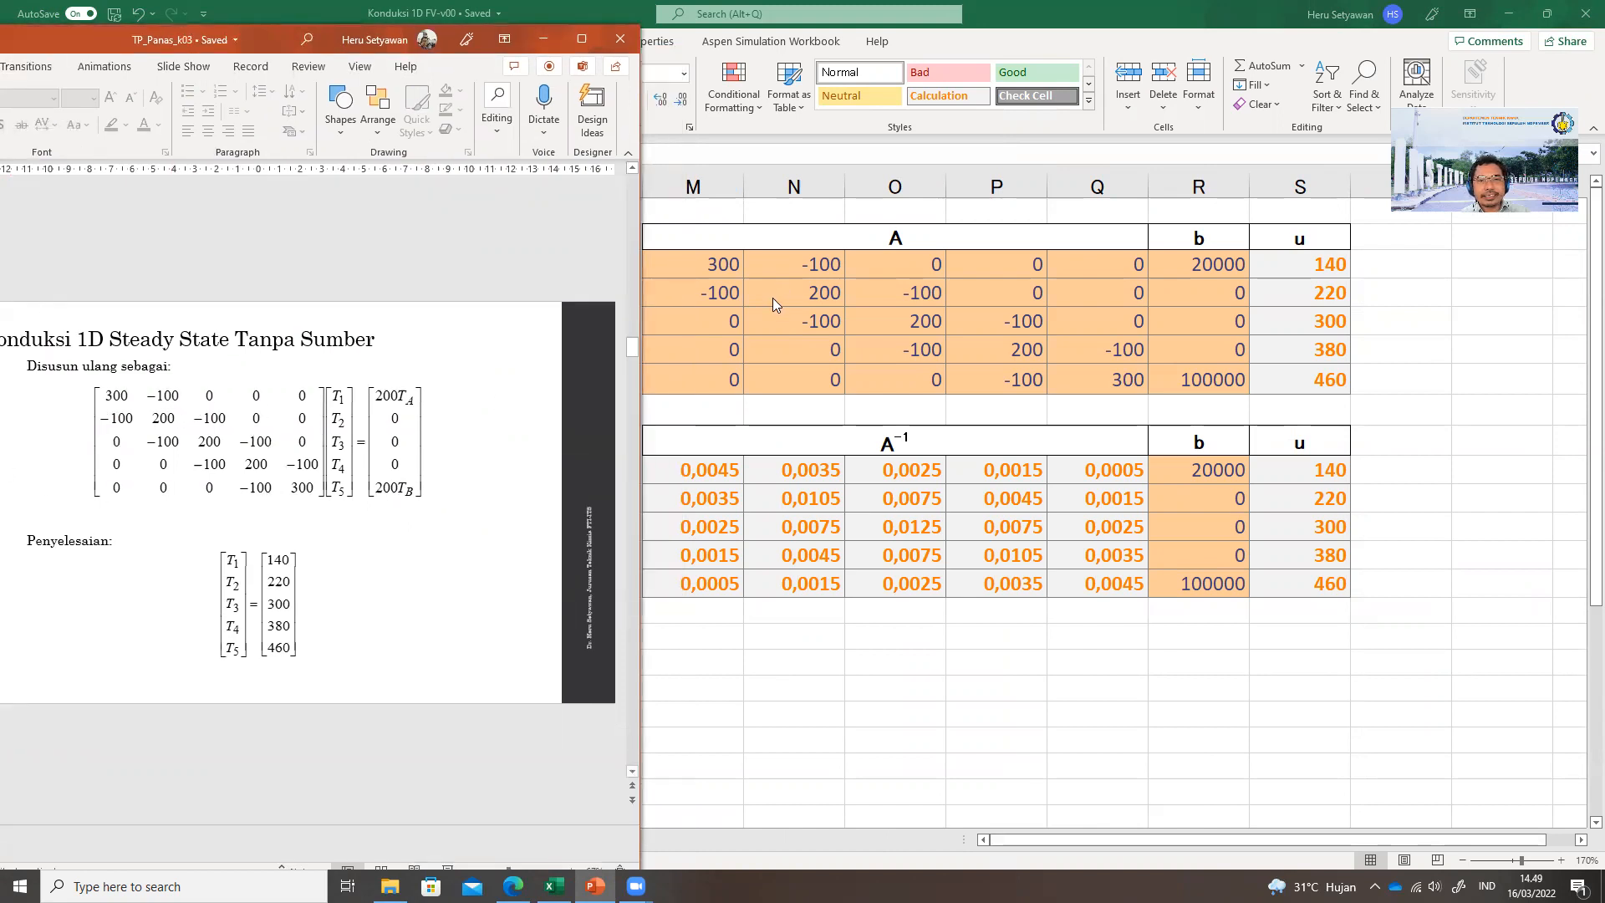
# Step: Compare the worksheet's matrix A and vector b with the slide's matrix system, and inspect the formula in cell S3
pyautogui.click(798, 268)
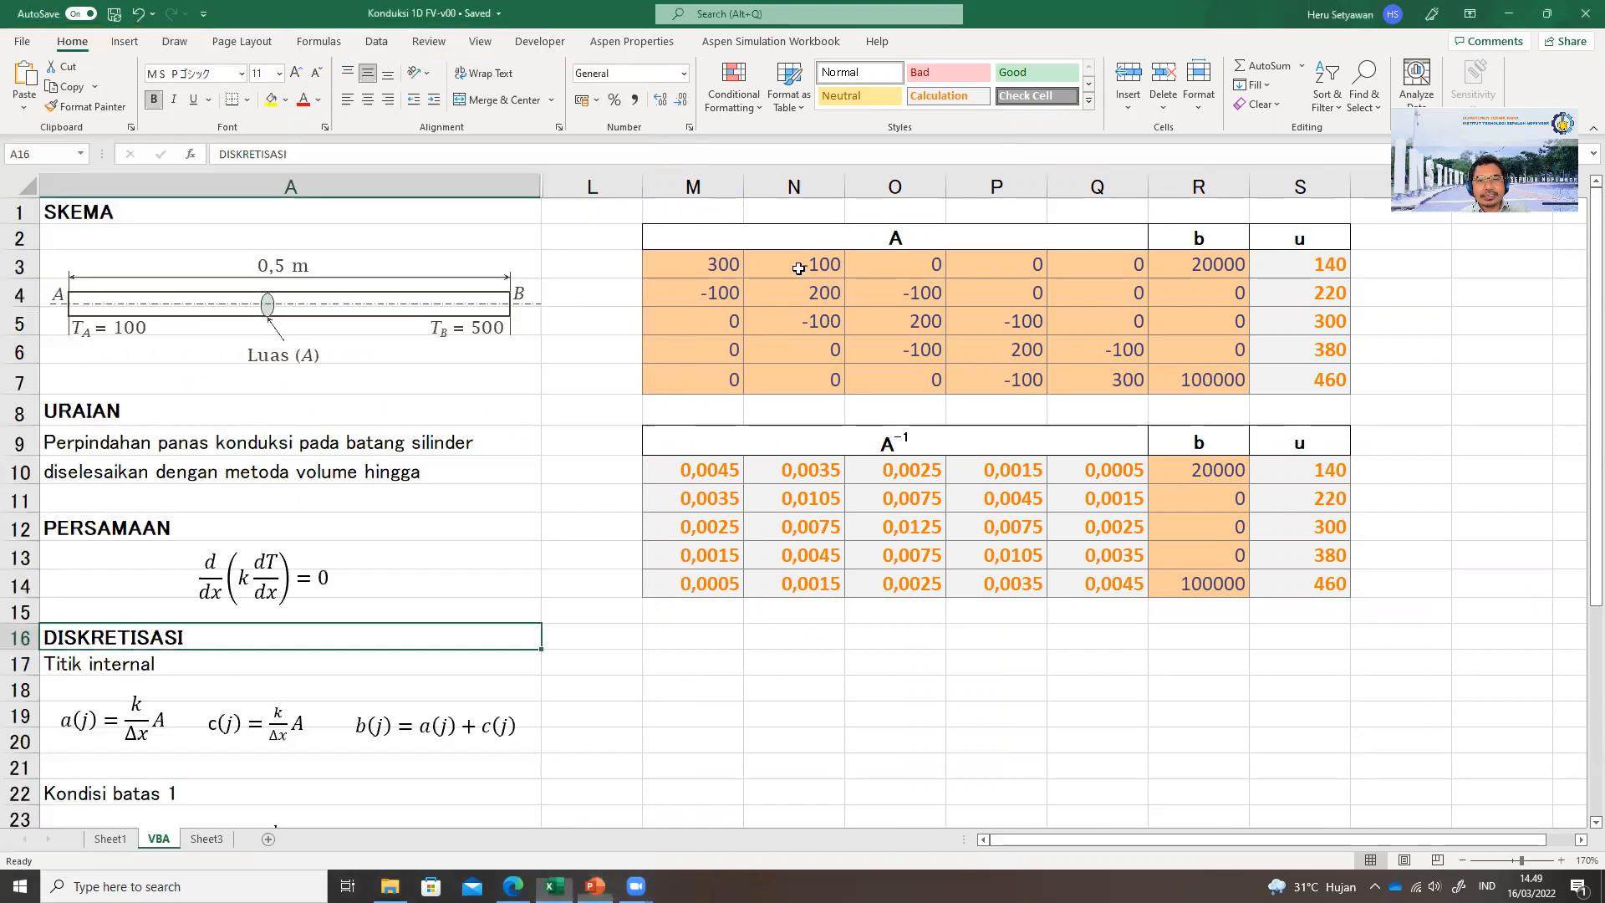
pyautogui.click(710, 263)
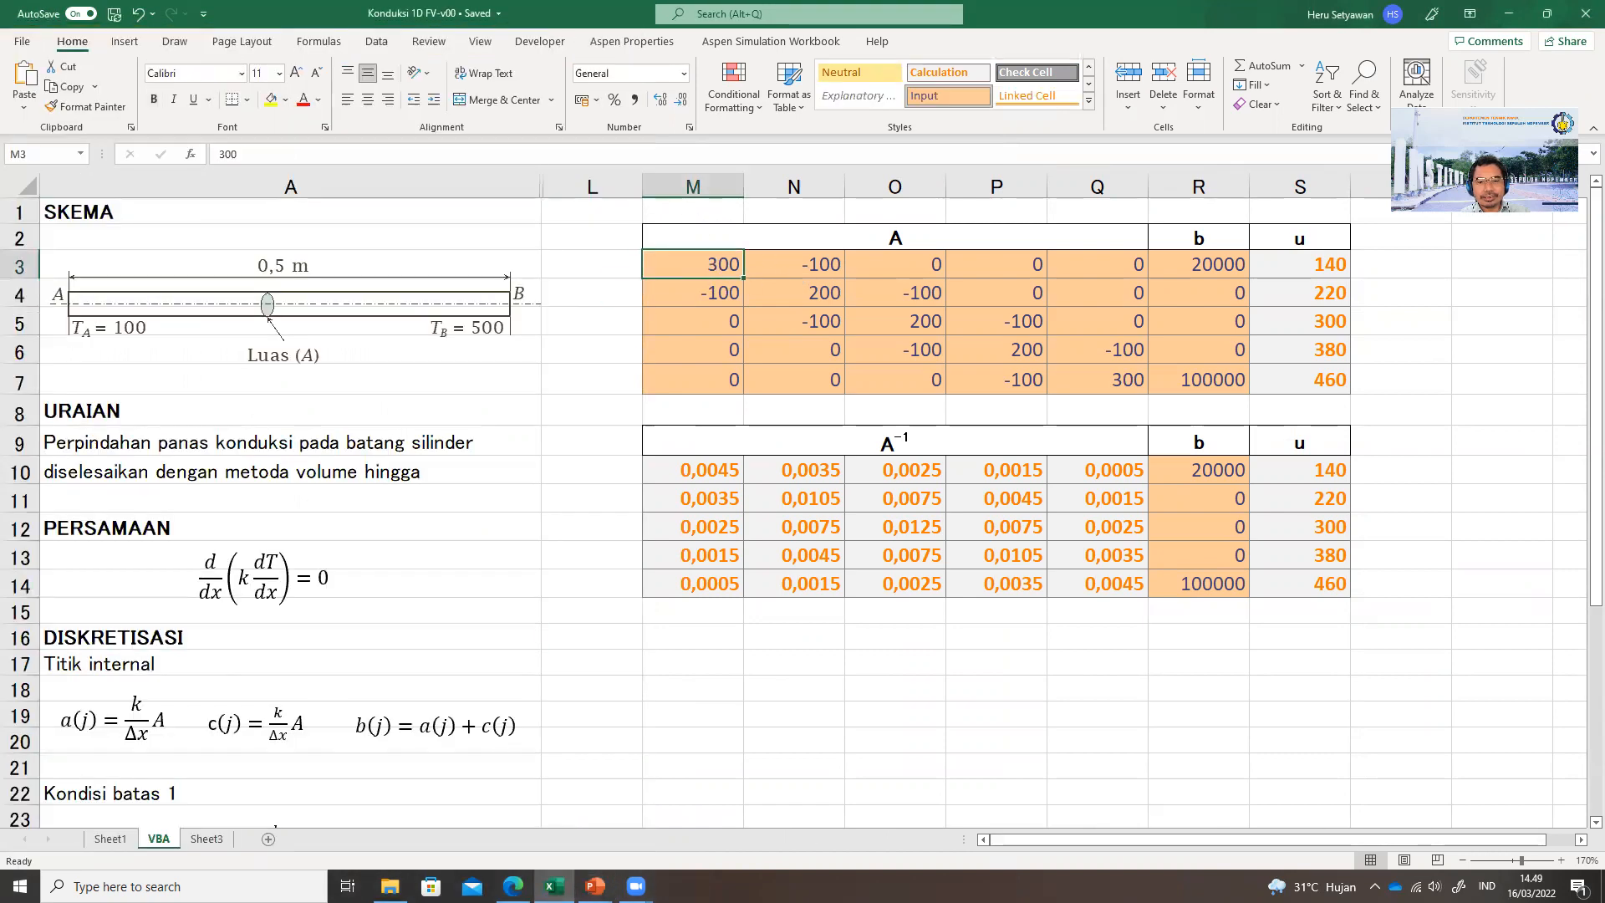
pyautogui.click(595, 886)
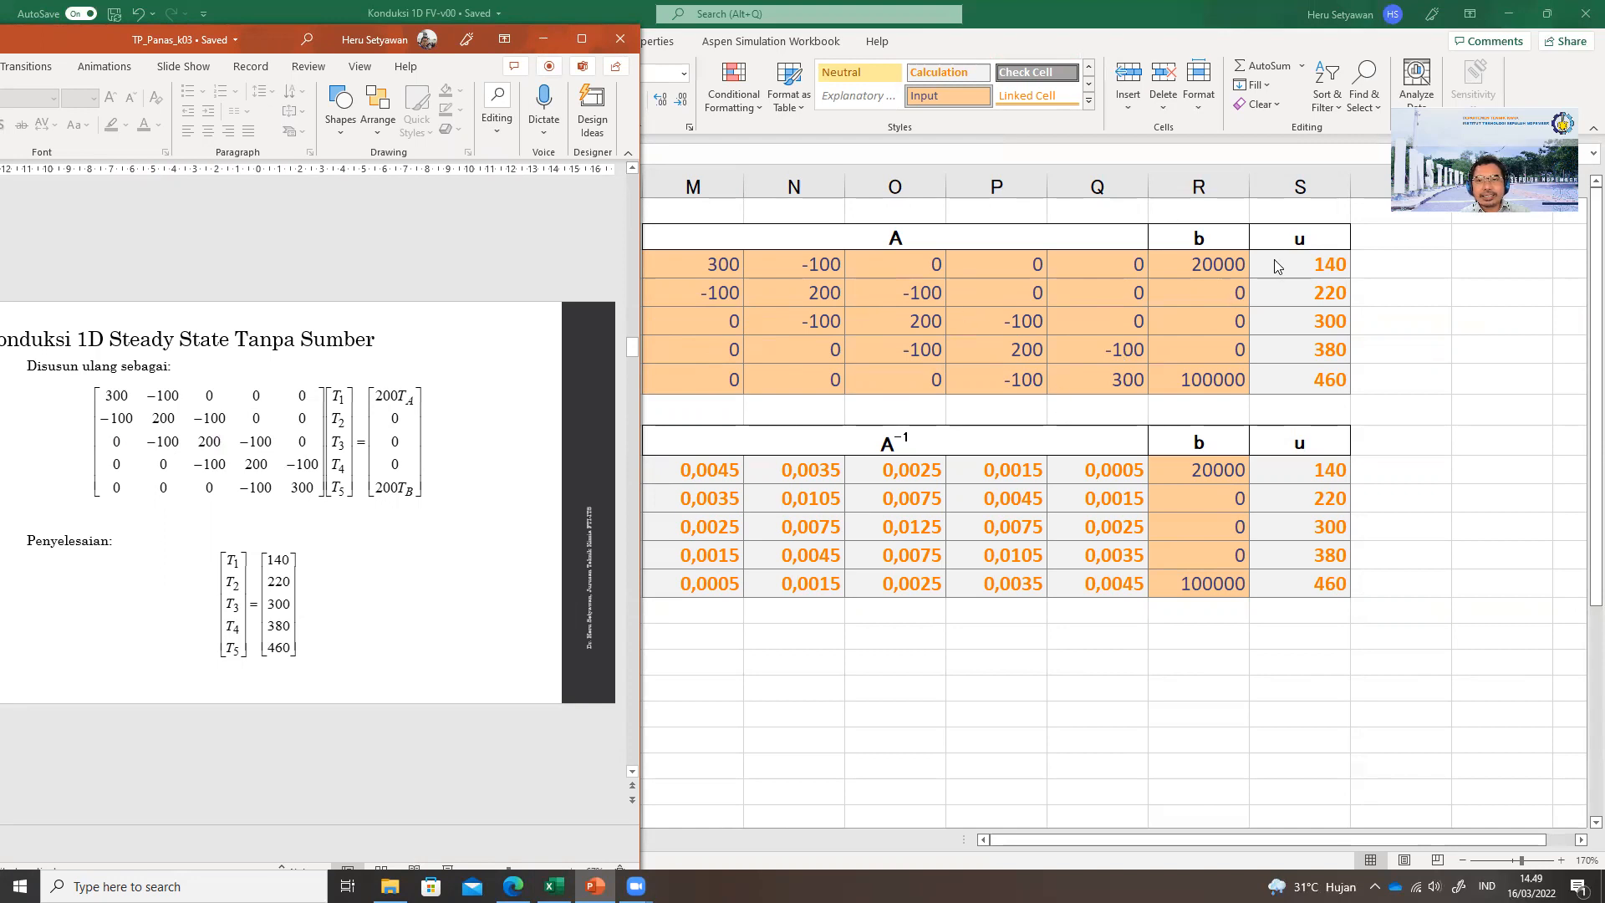
pyautogui.click(1227, 263)
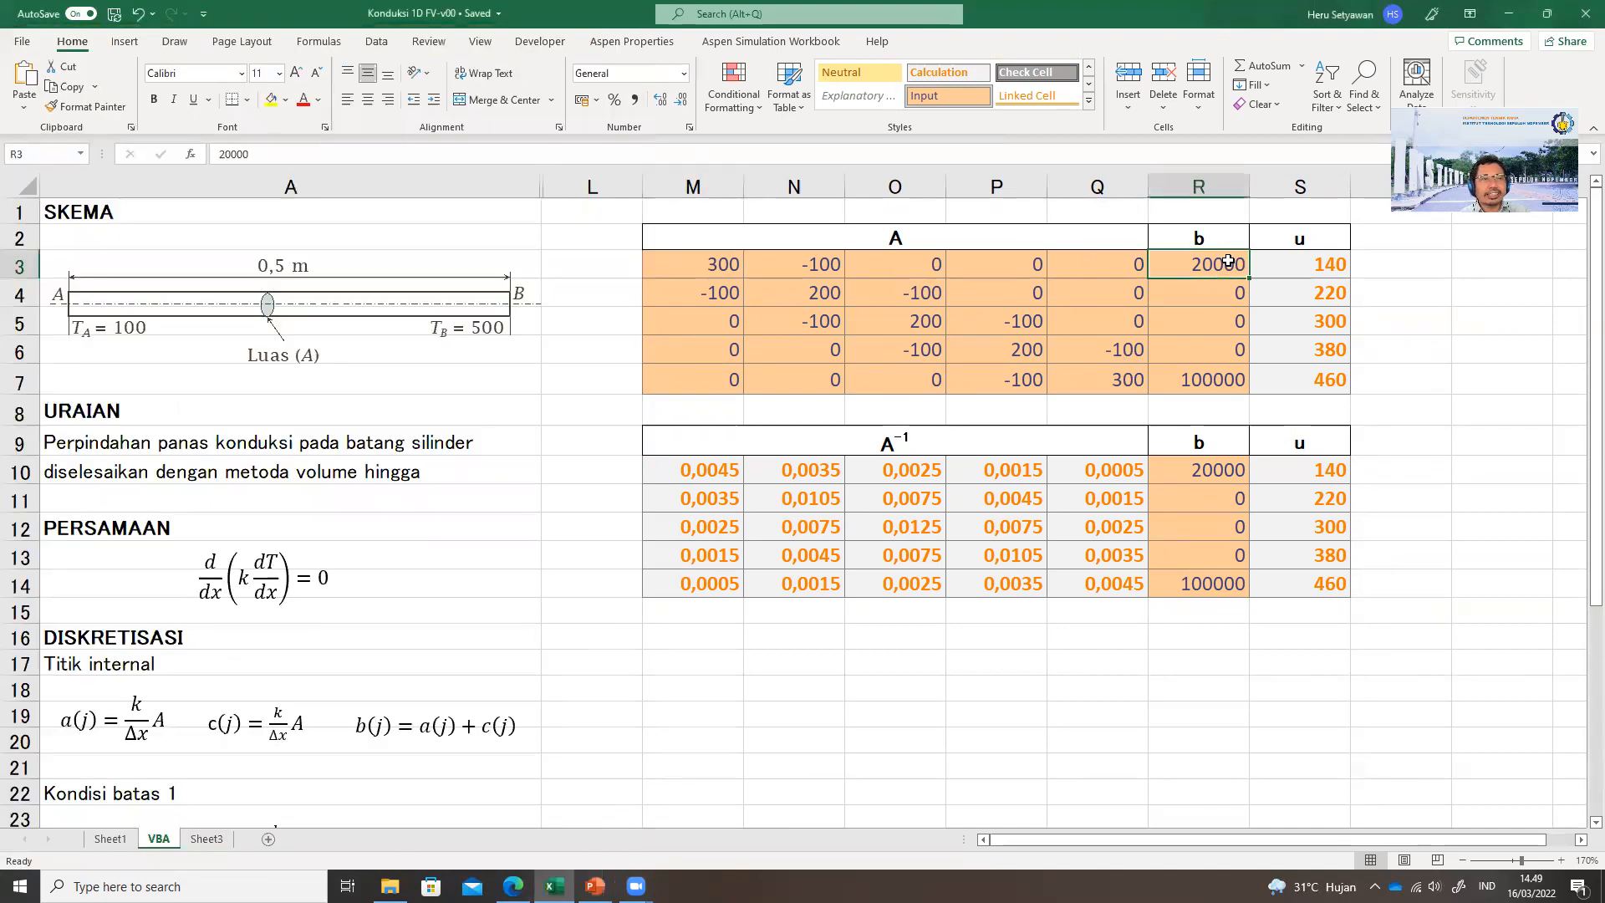
pyautogui.click(595, 886)
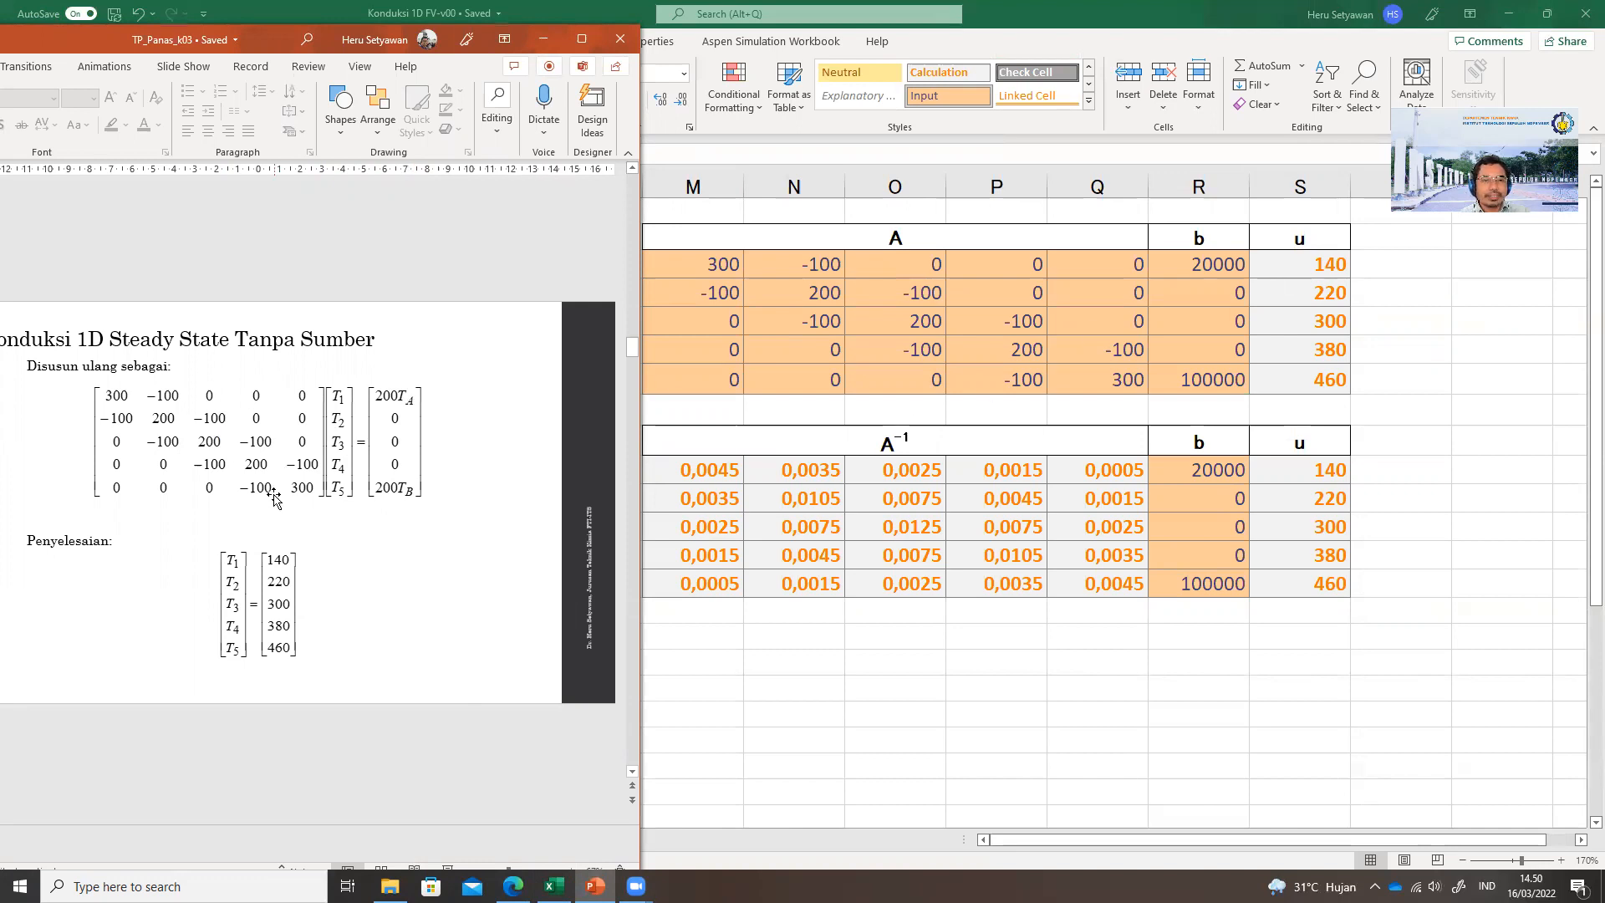
pyautogui.click(1210, 391)
pyautogui.click(1234, 293)
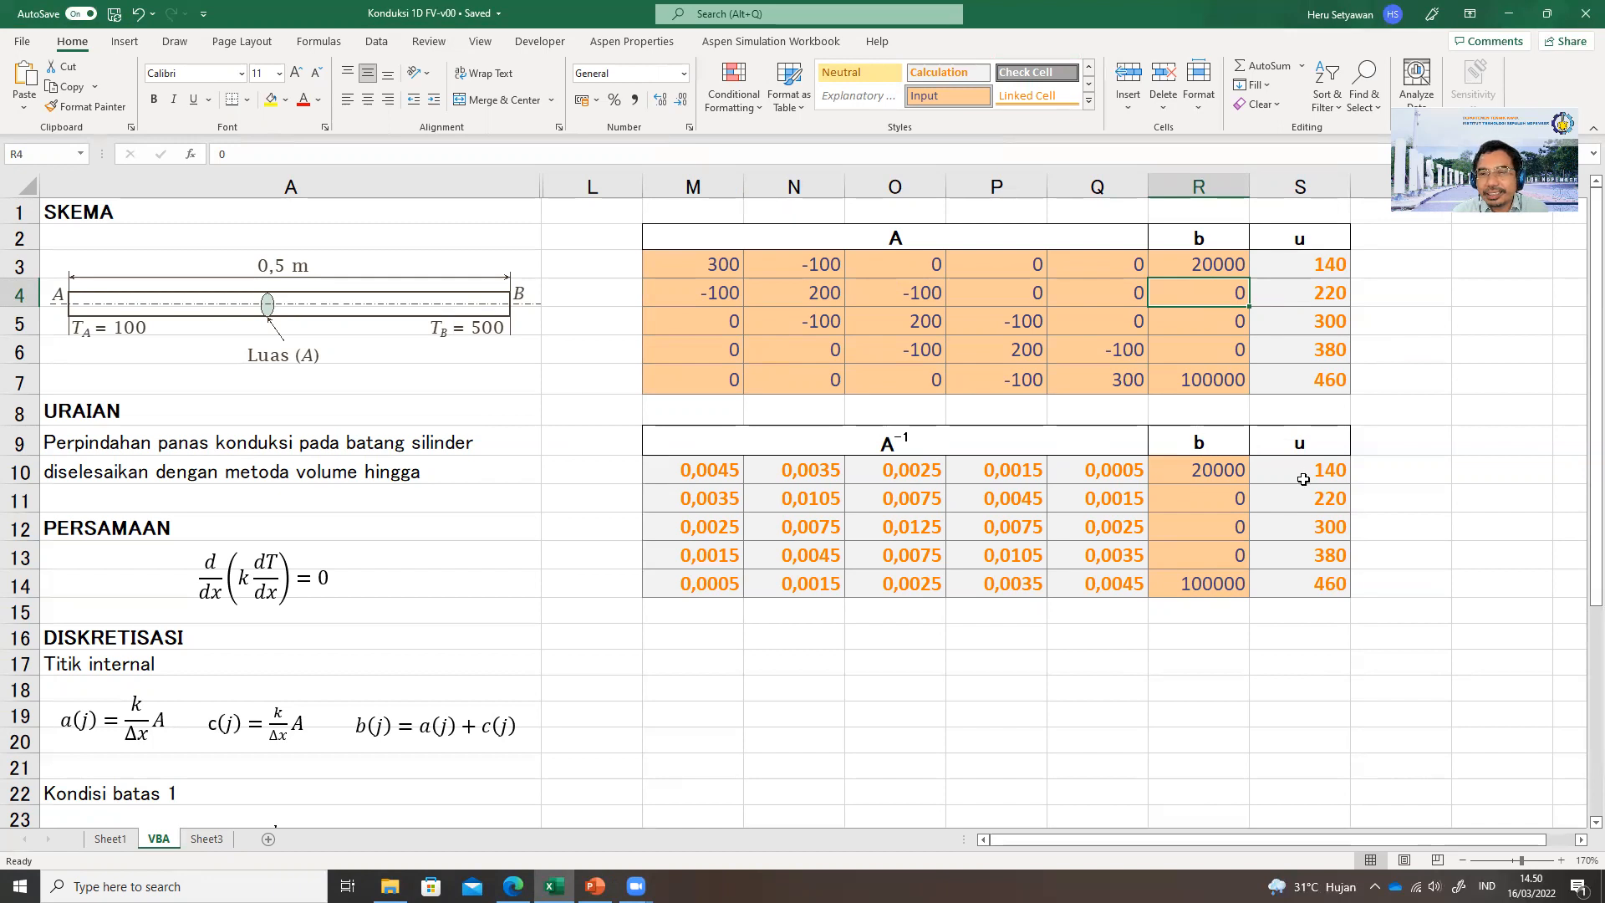
pyautogui.click(1305, 265)
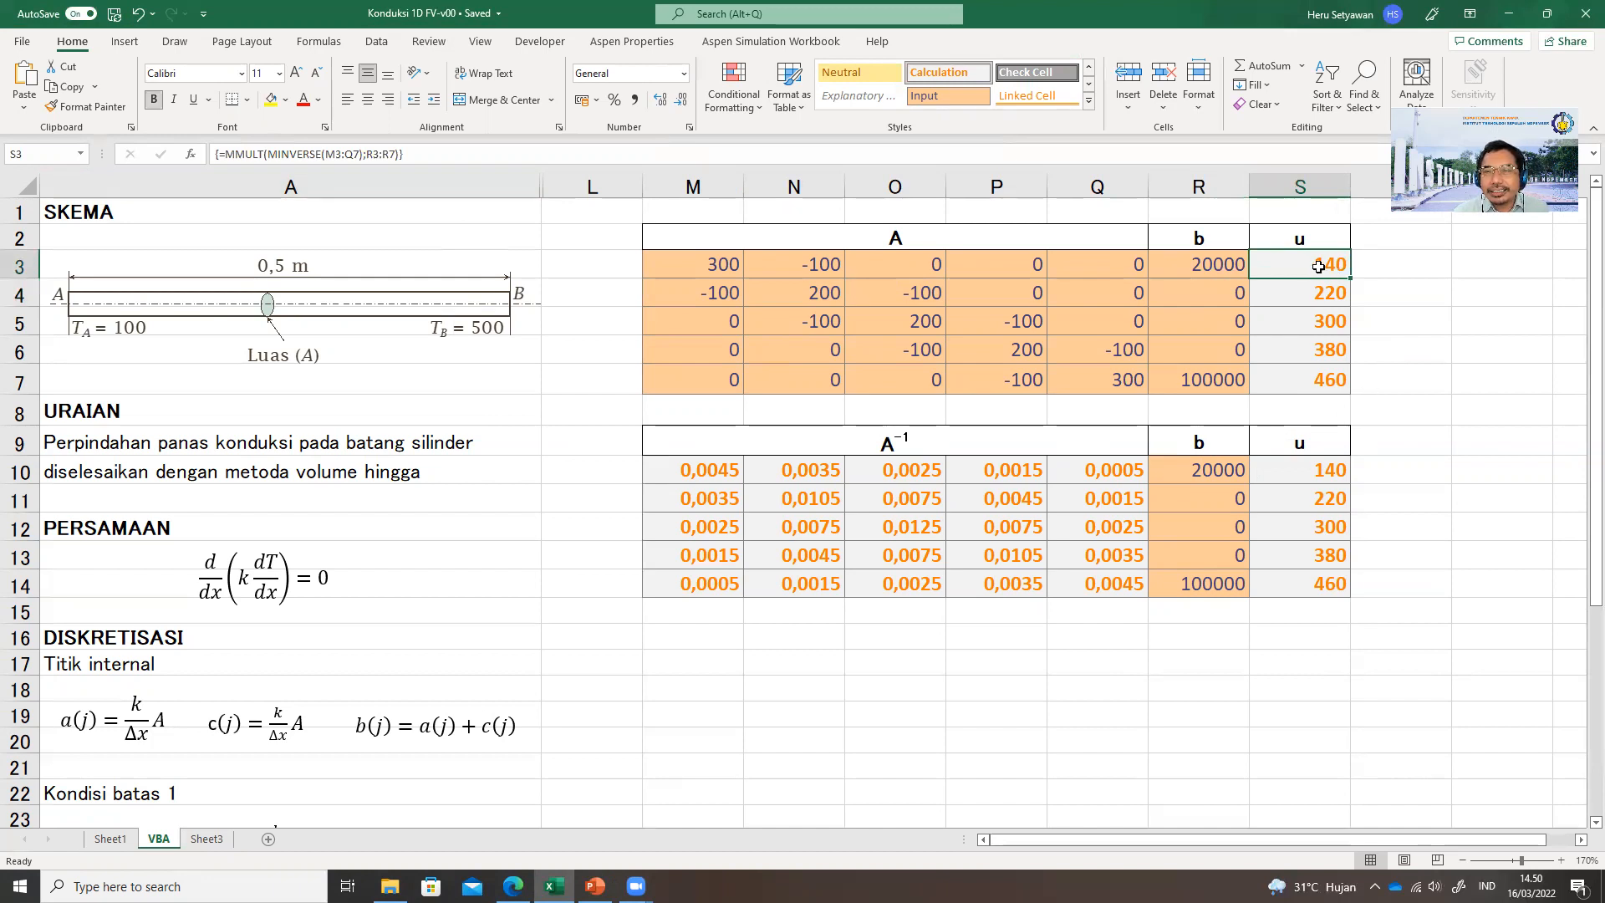
# Step: Try to insert an MMULT function in cell T3 with M3:R7 as the first array and R3:R7 as the second
pyautogui.click(1387, 268)
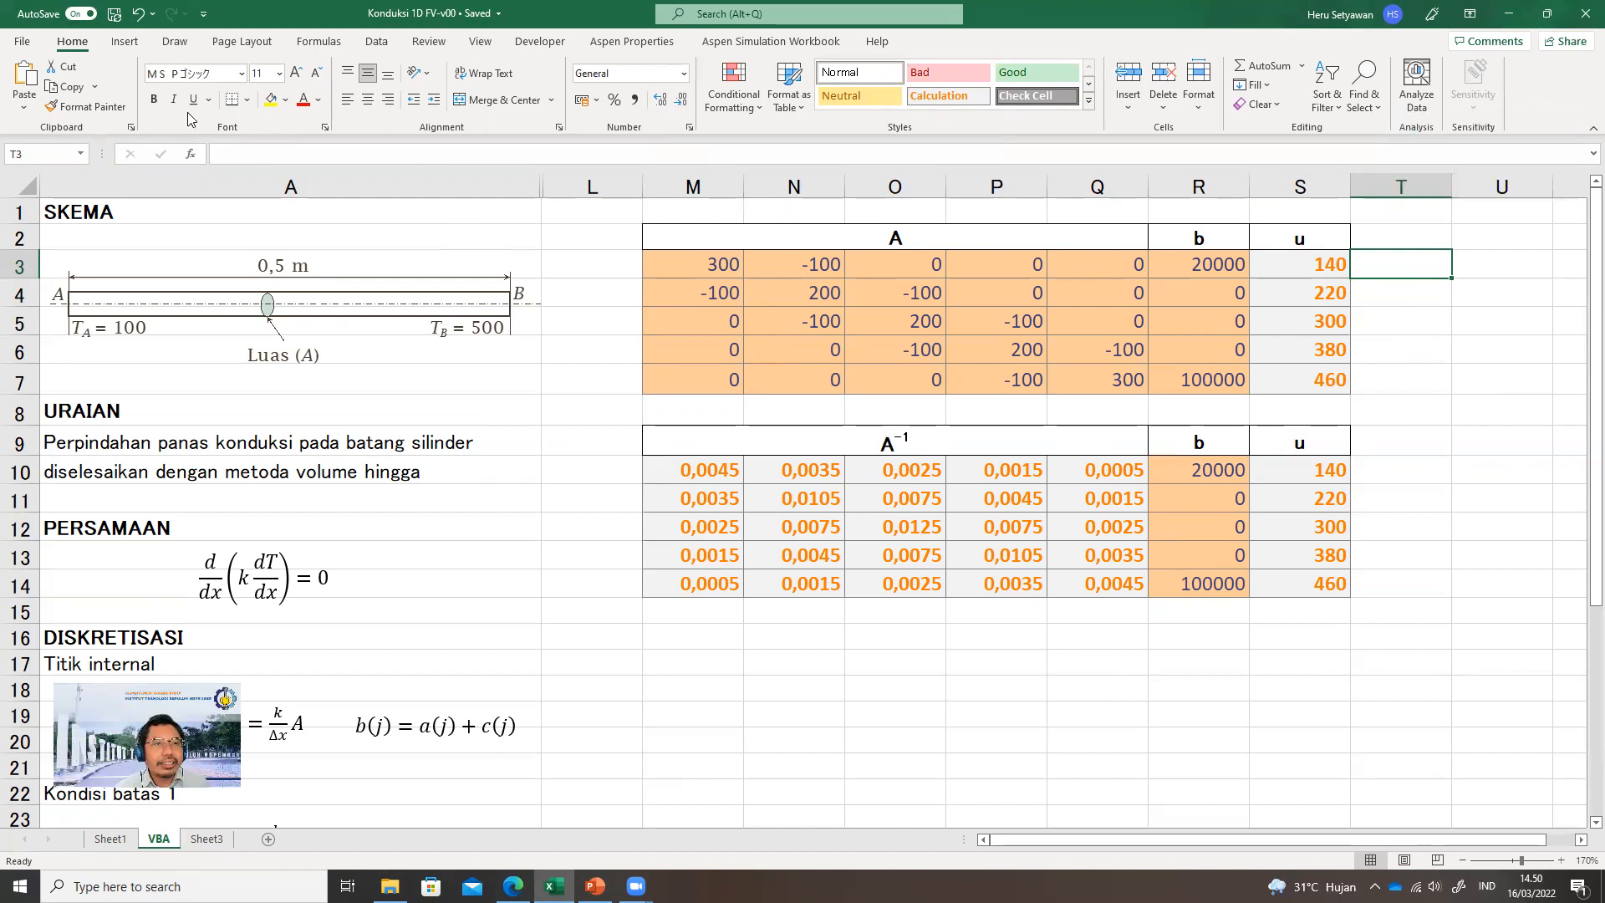
pyautogui.click(191, 156)
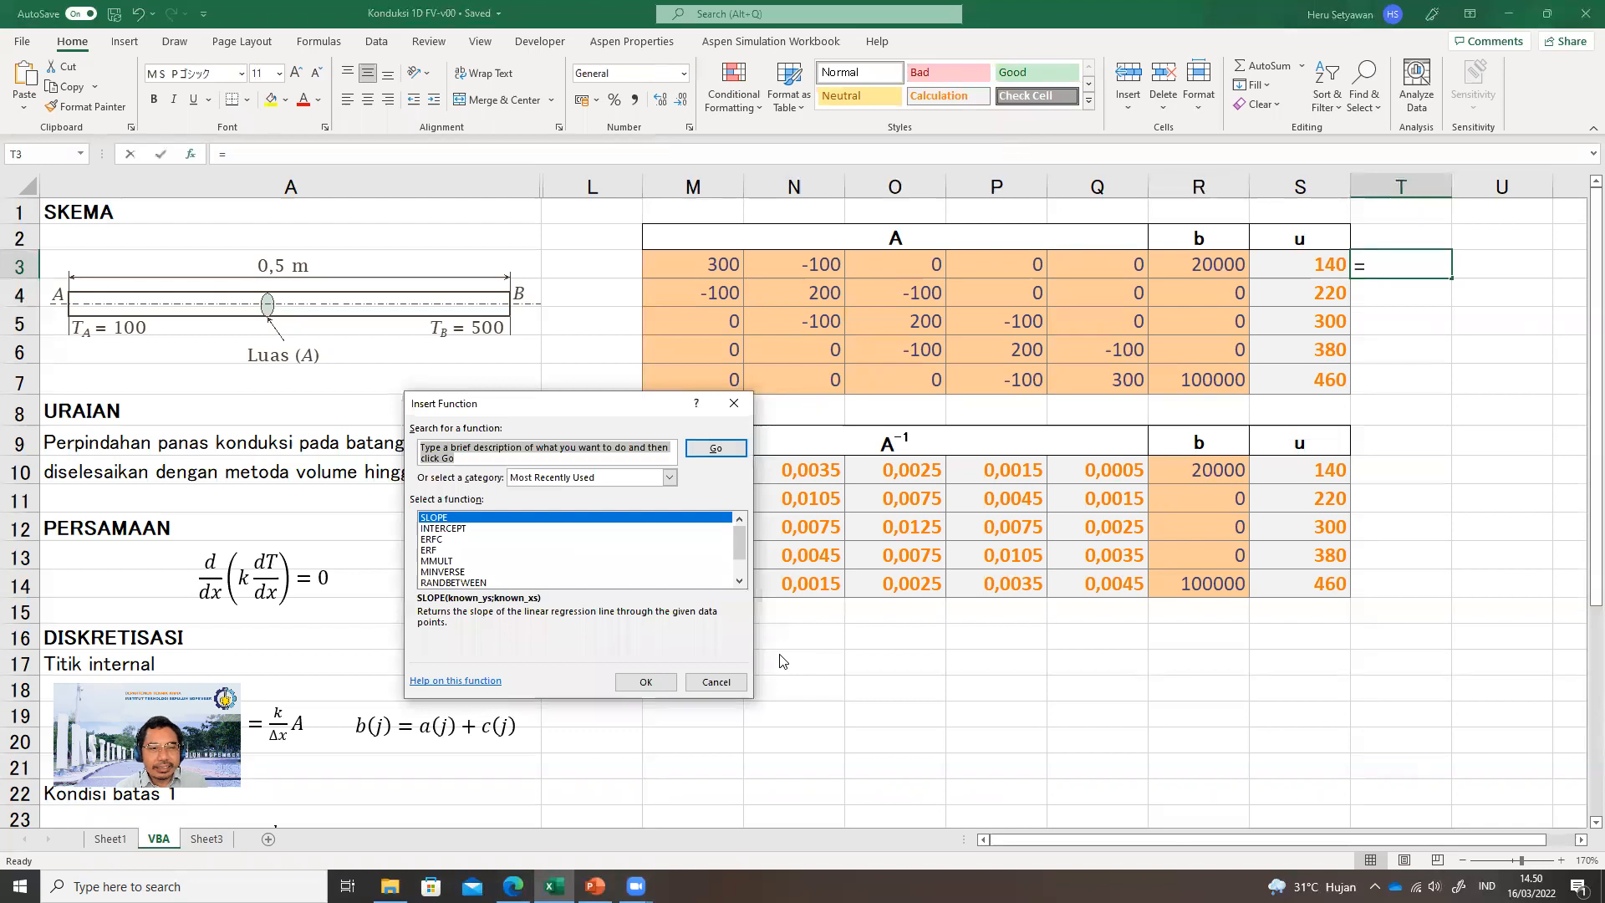
pyautogui.write('mmulti')
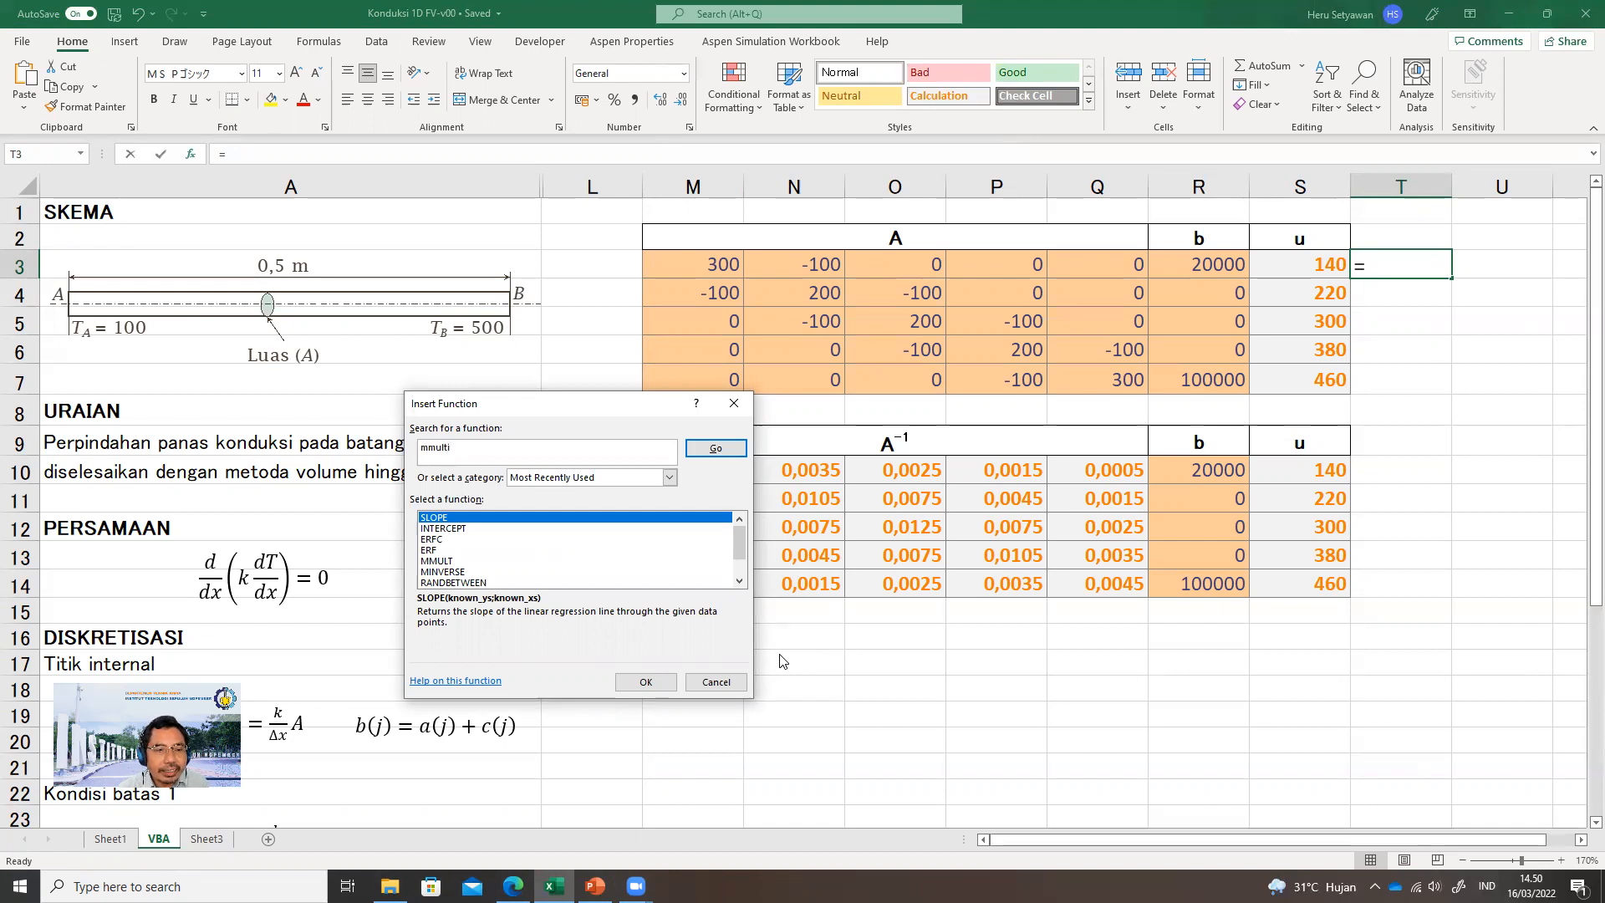
pyautogui.click(443, 563)
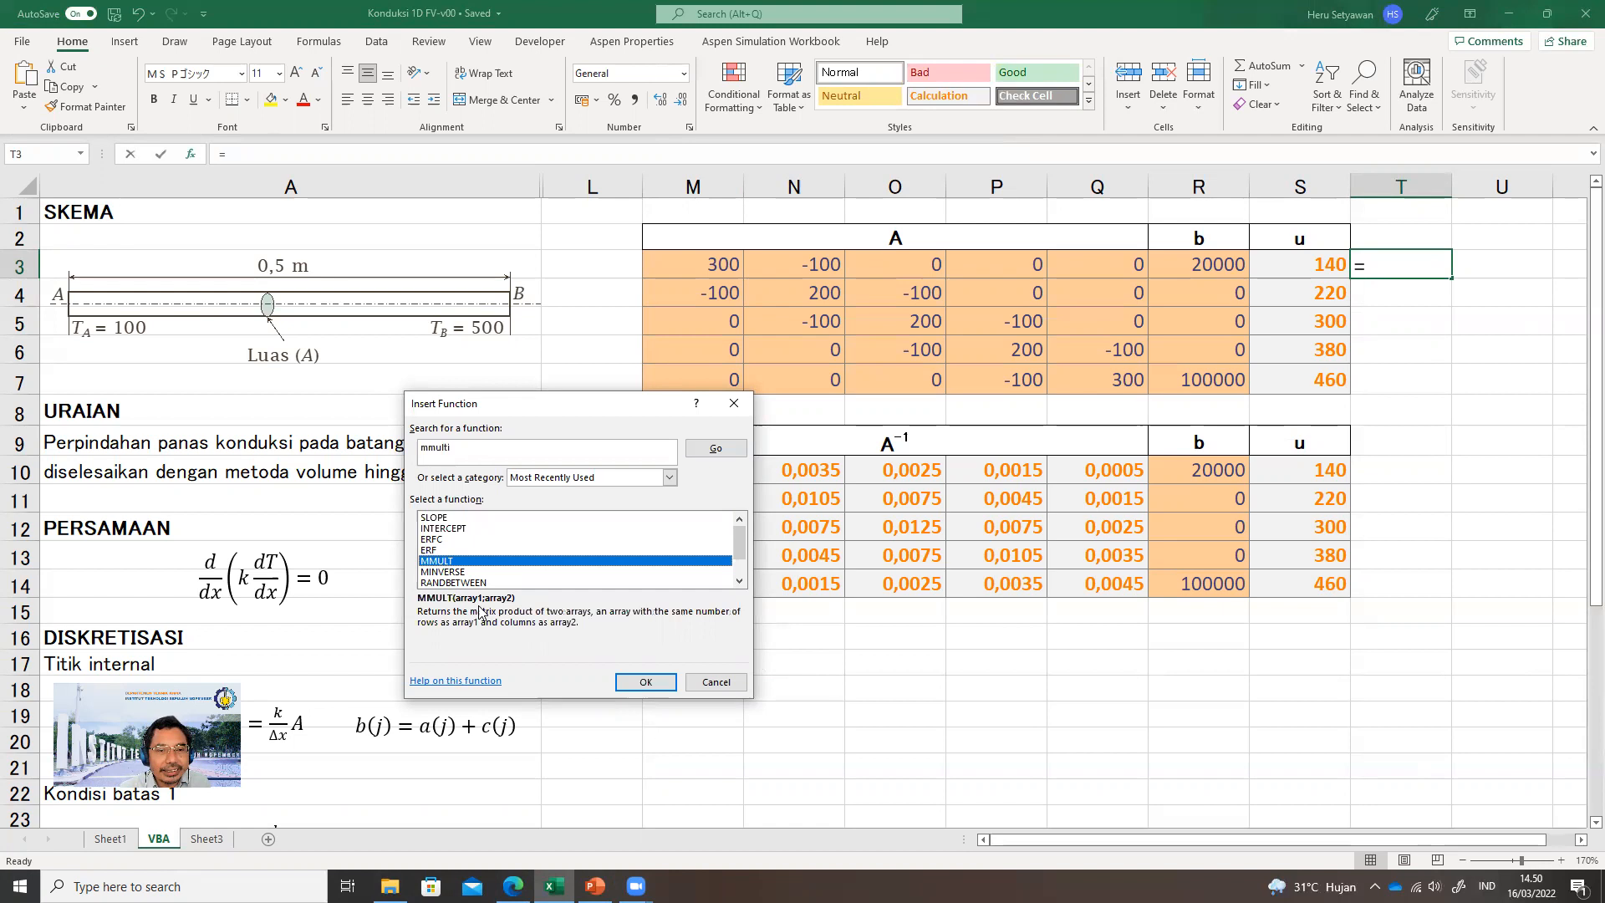
pyautogui.click(645, 681)
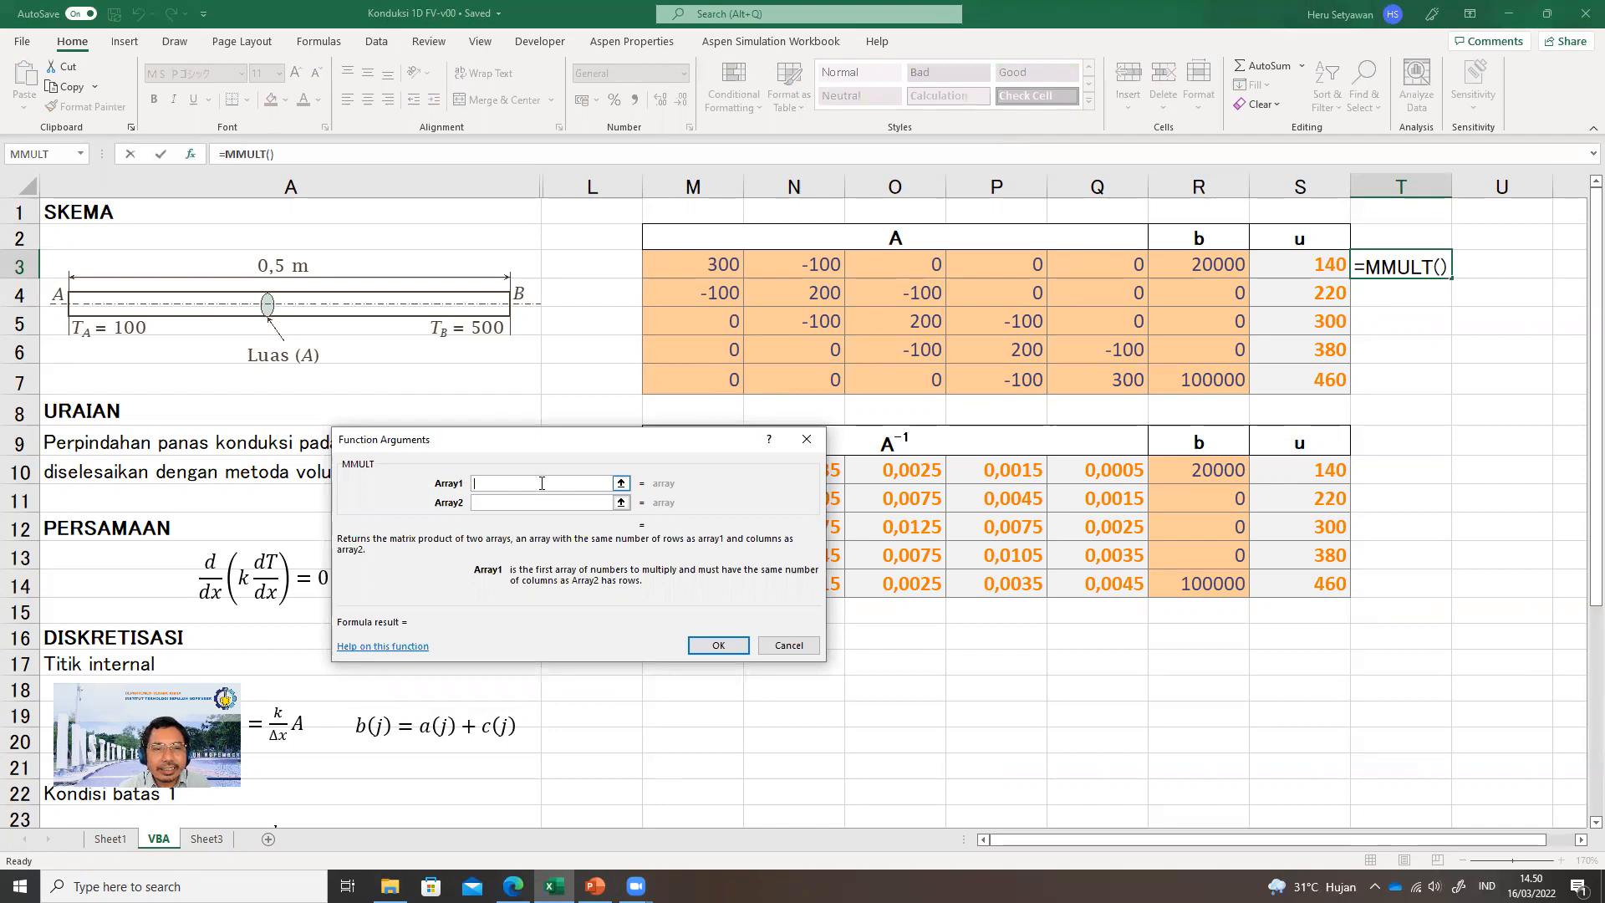
pyautogui.click(1442, 268)
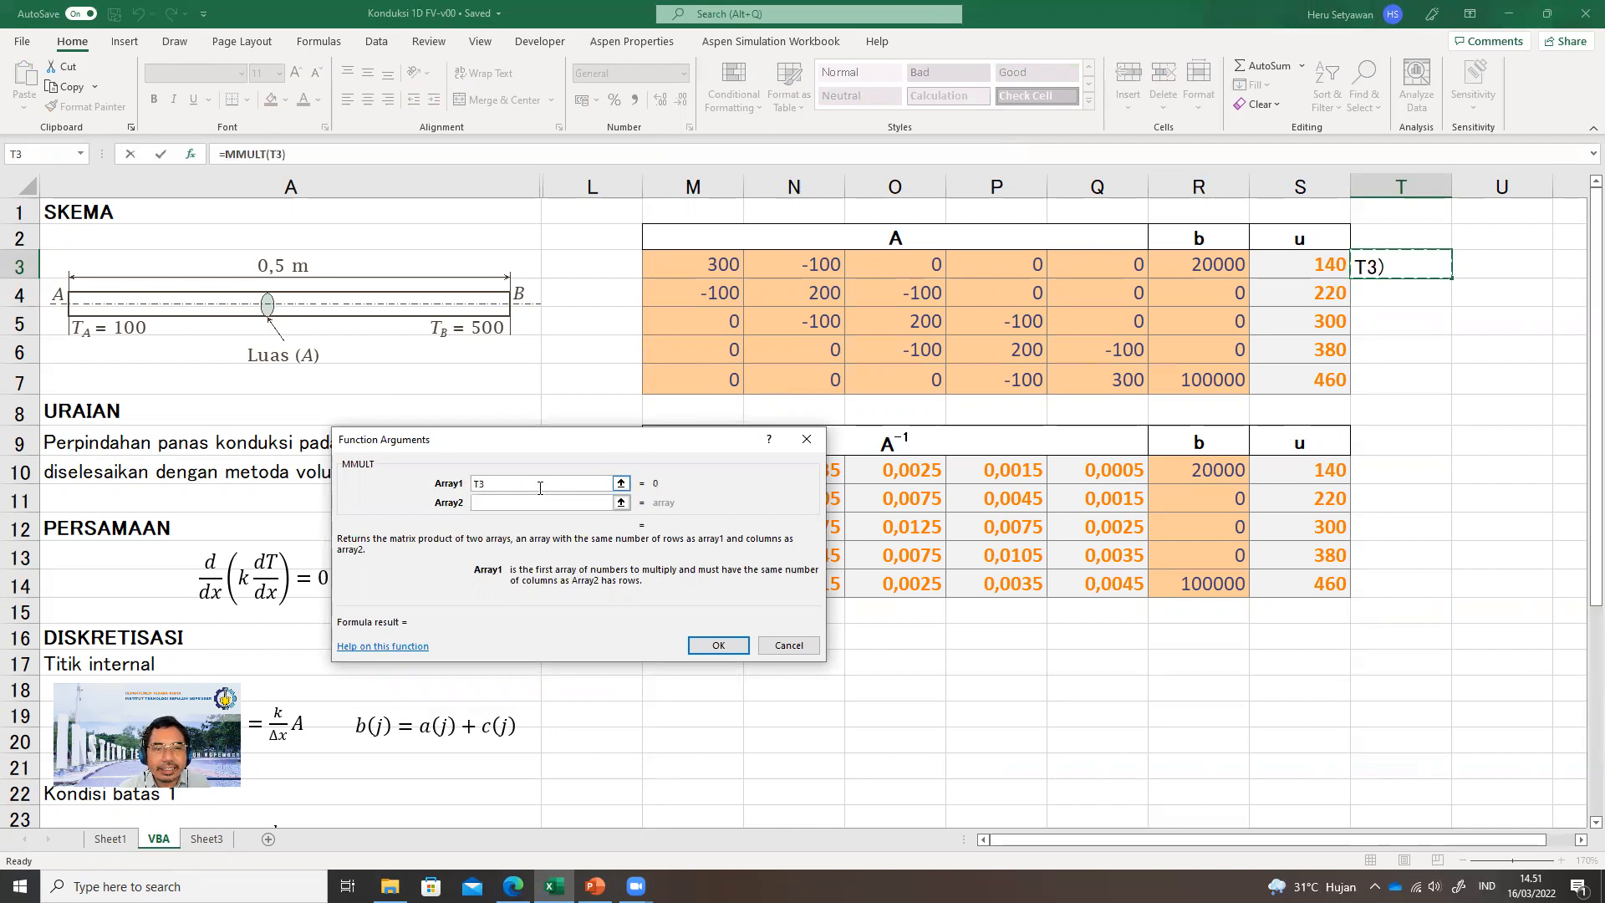
pyautogui.moveTo(713, 264); pyautogui.dragTo(1179, 378)
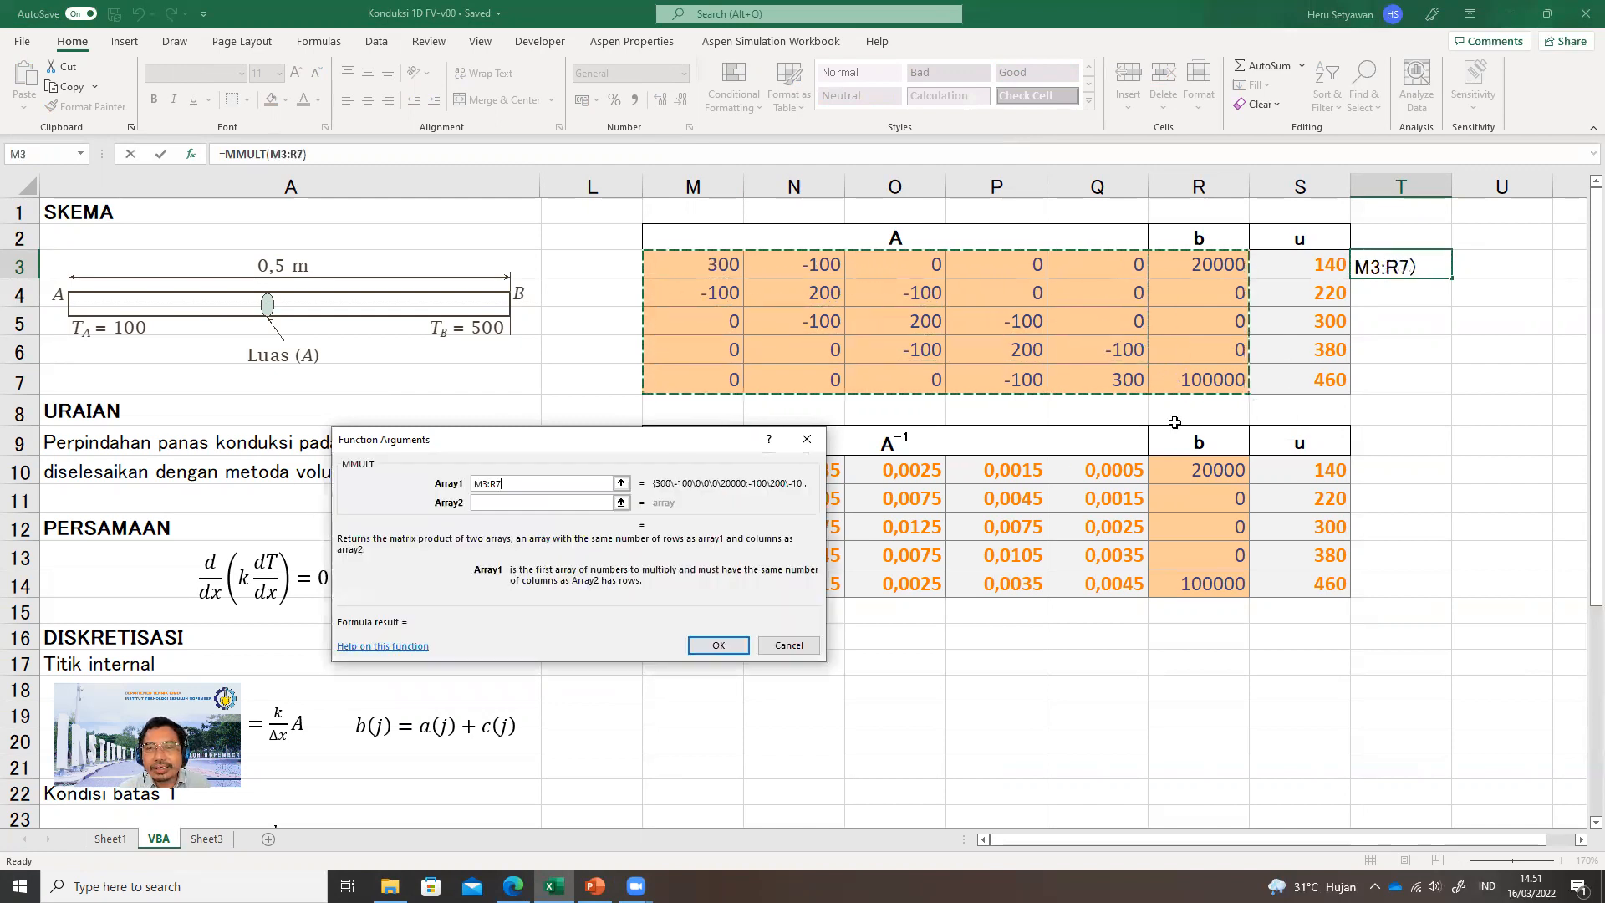
pyautogui.click(519, 506)
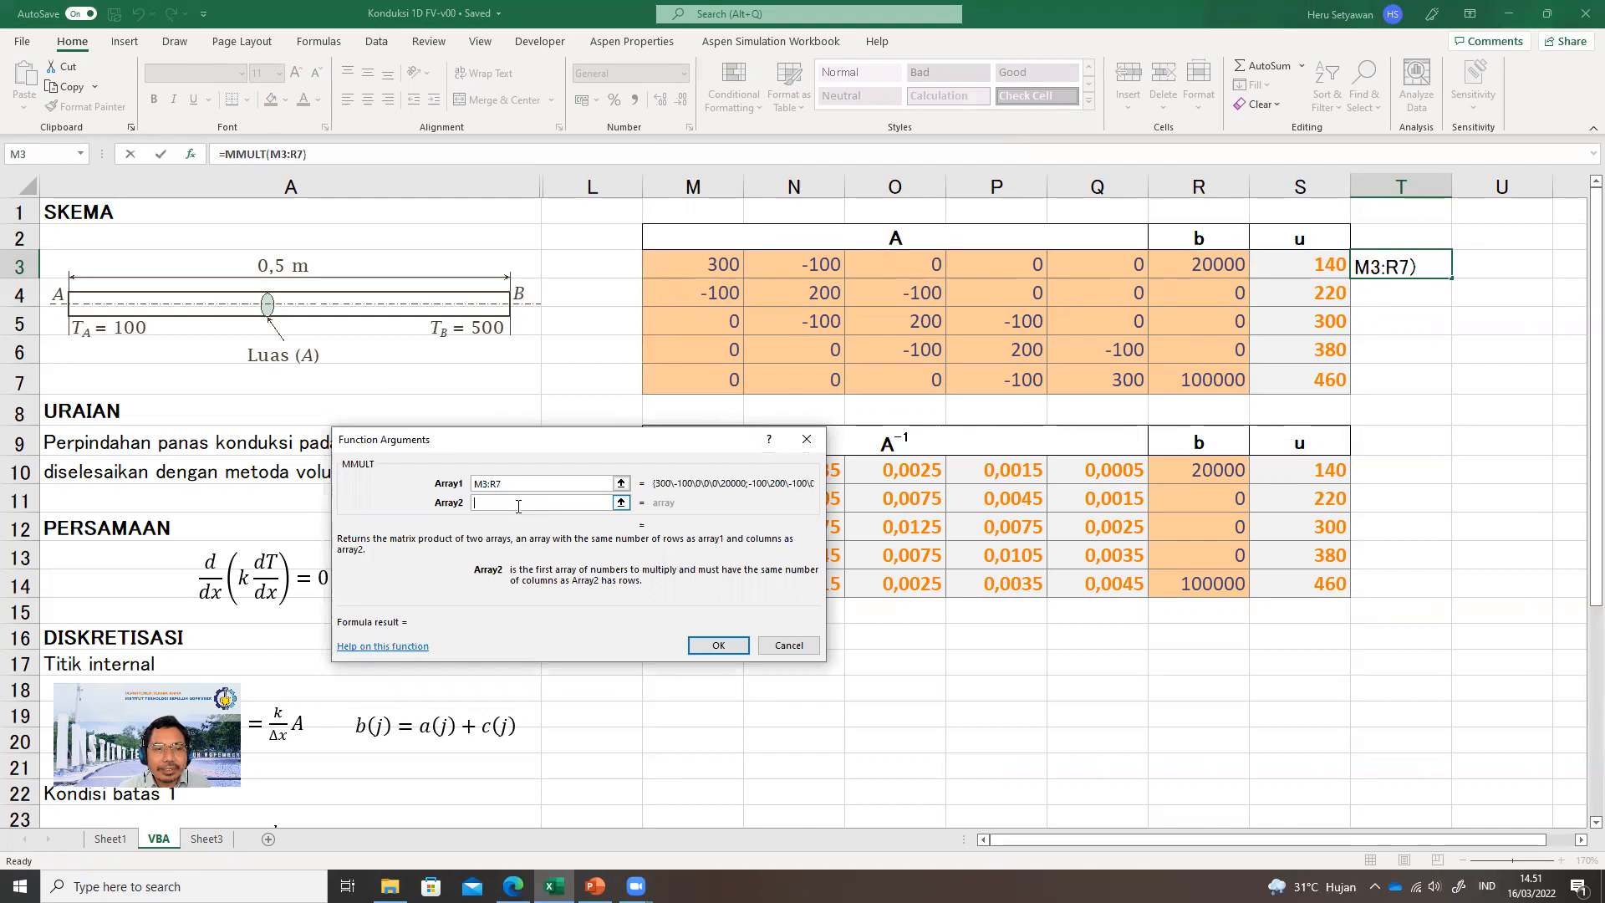
pyautogui.click(1214, 263)
pyautogui.moveTo(1214, 263); pyautogui.dragTo(1203, 381)
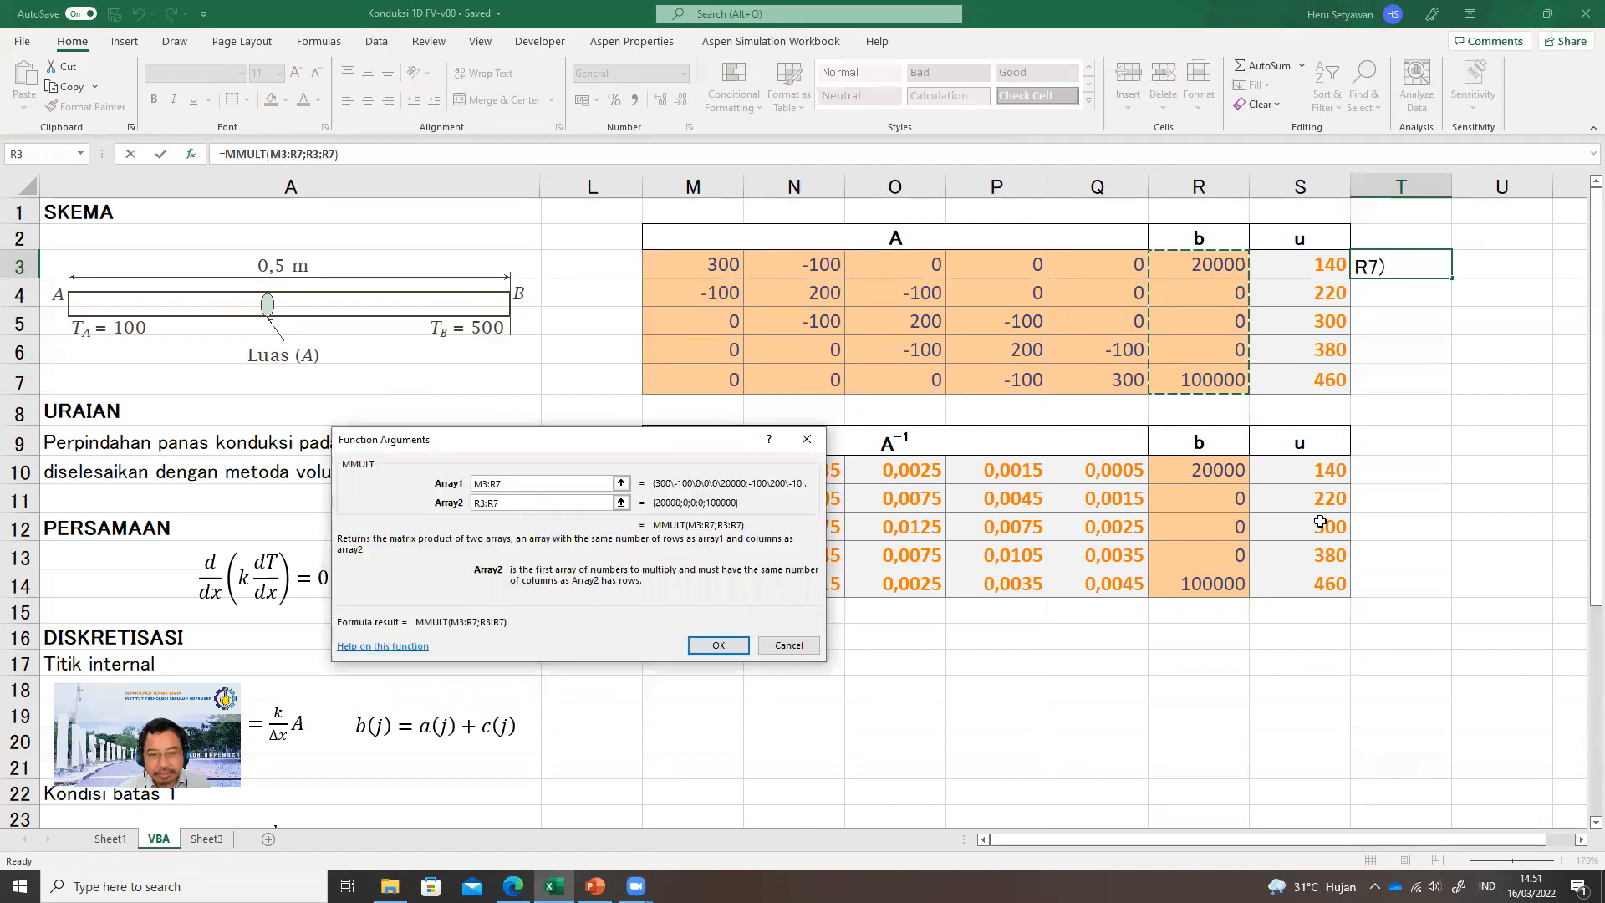
pyautogui.press('Return')
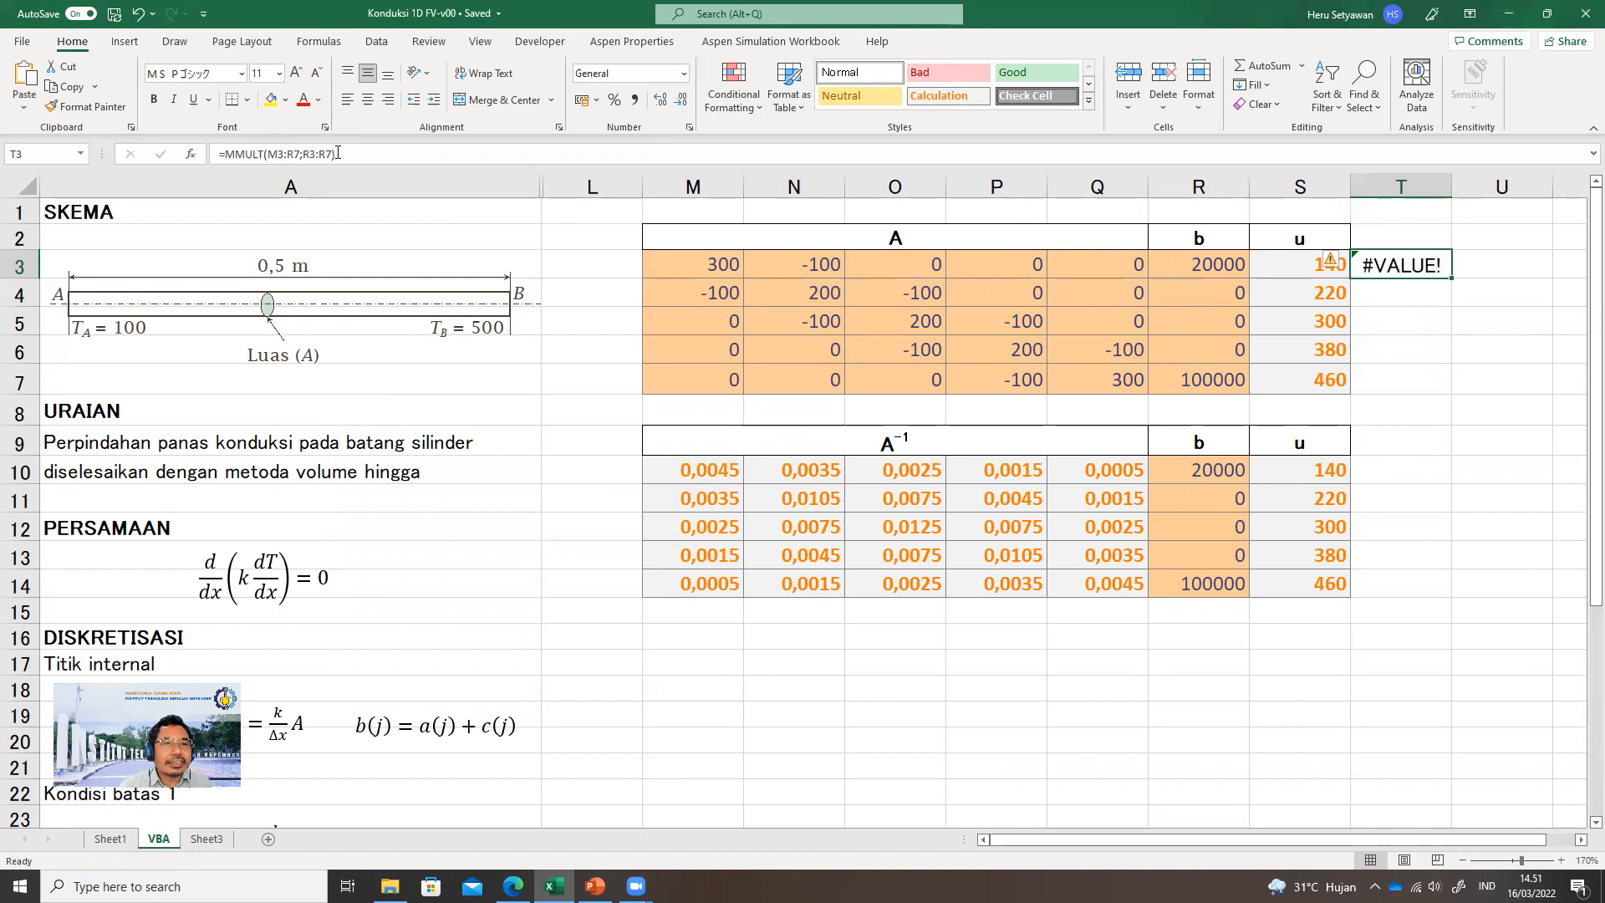
# Step: Replace the formula in cell T3 with =MMULT(MINVERSE(M3:Q7);R3:R7)
pyautogui.moveTo(348, 154); pyautogui.dragTo(214, 155)
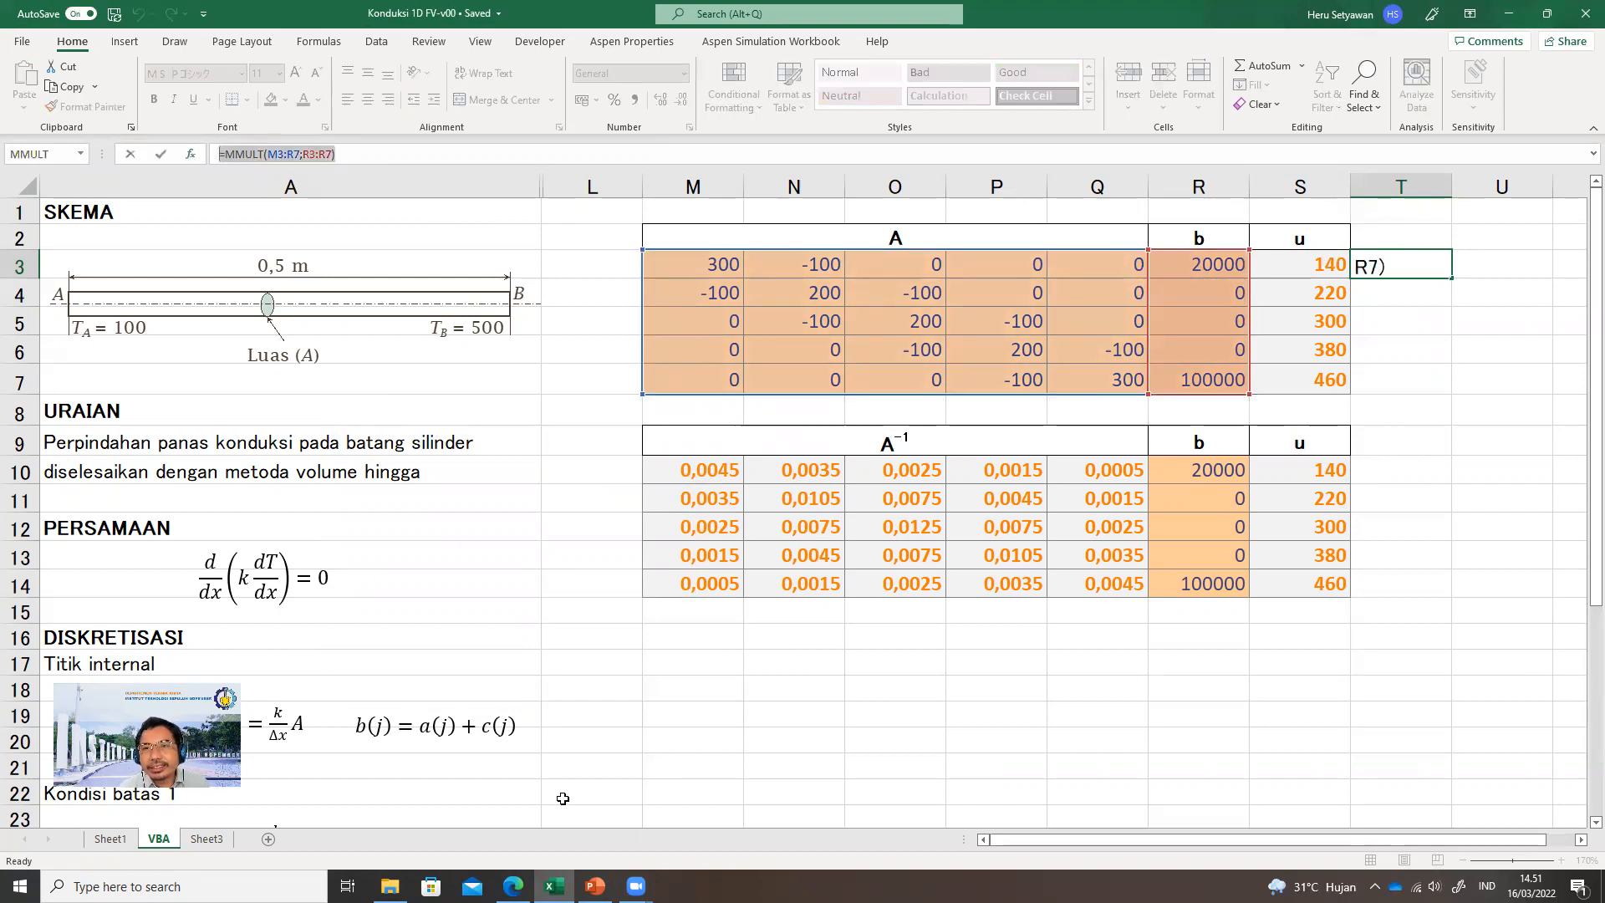
pyautogui.write('=')
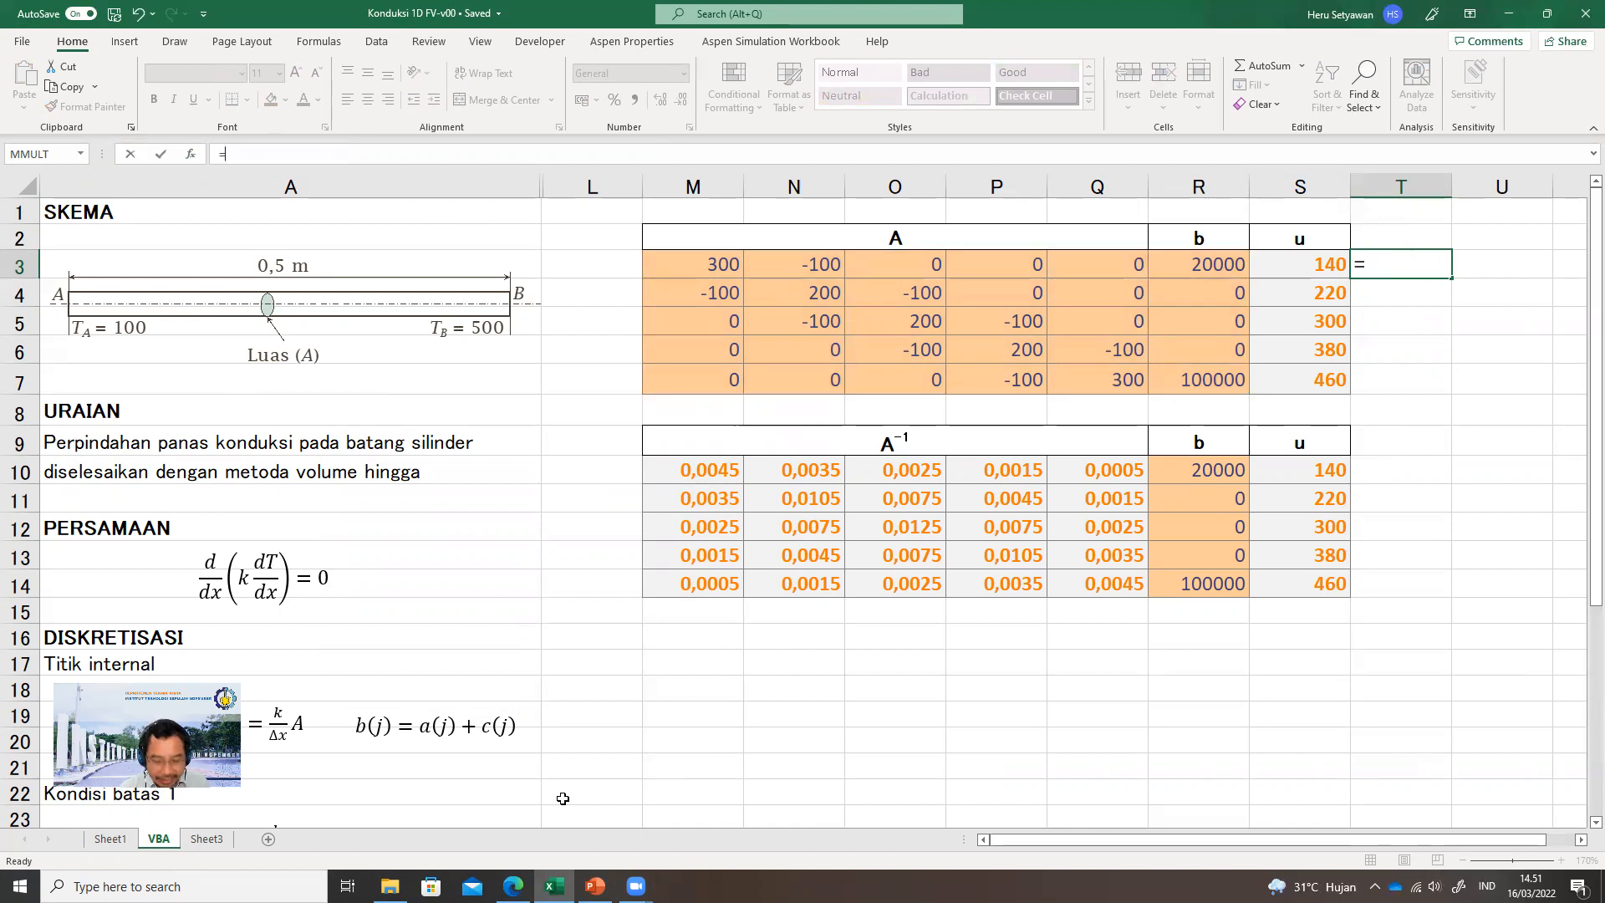
pyautogui.write('mm')
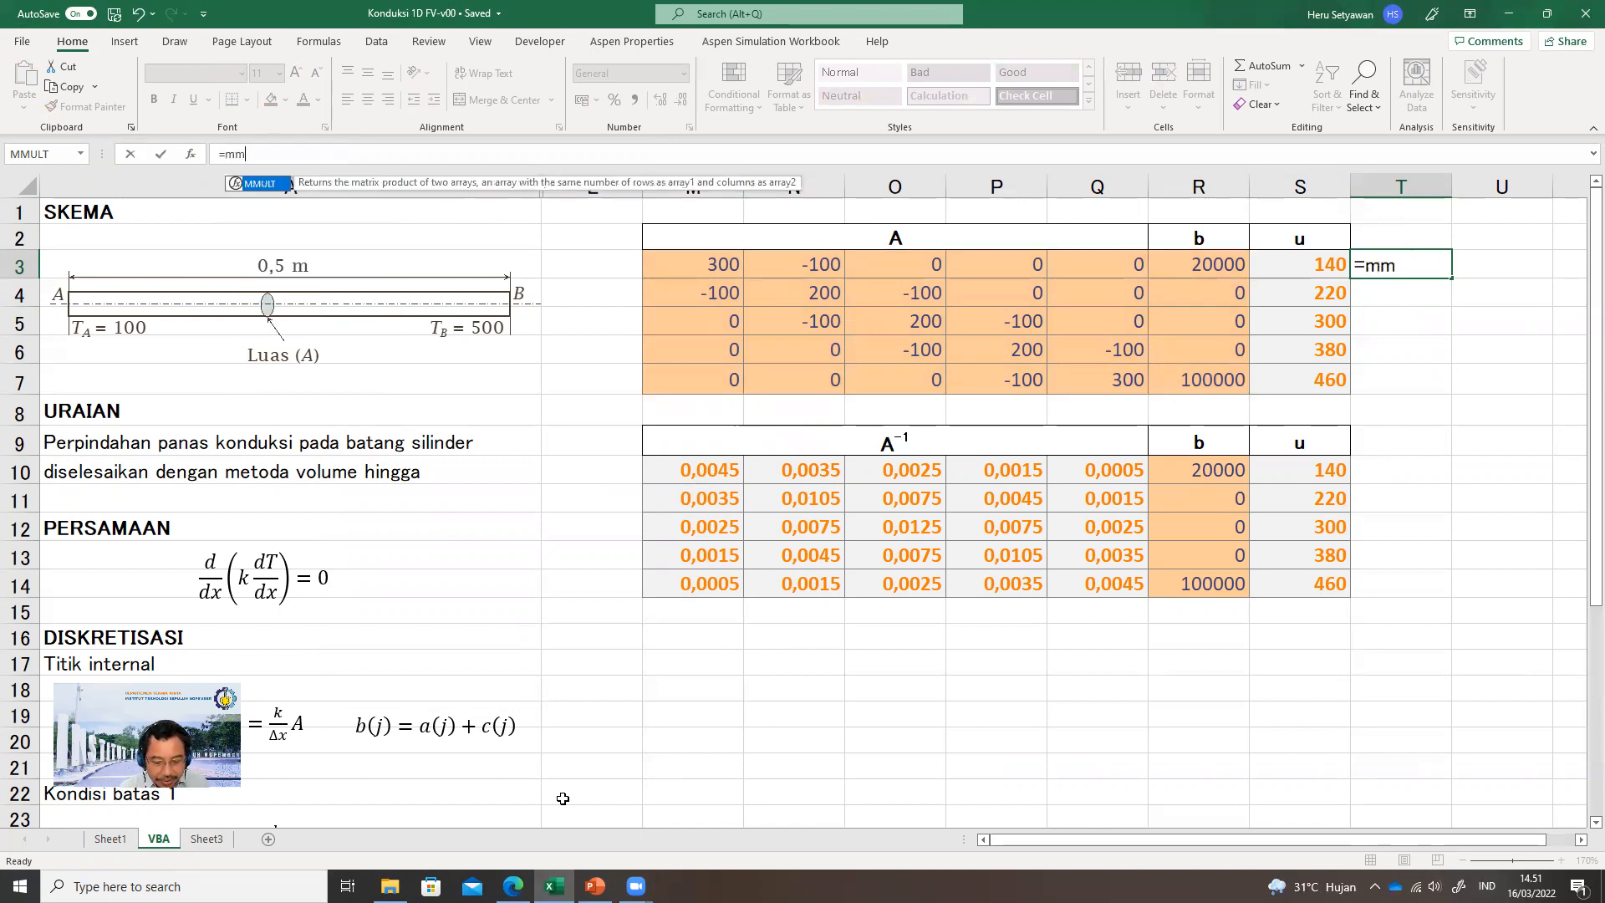
pyautogui.write('ult(')
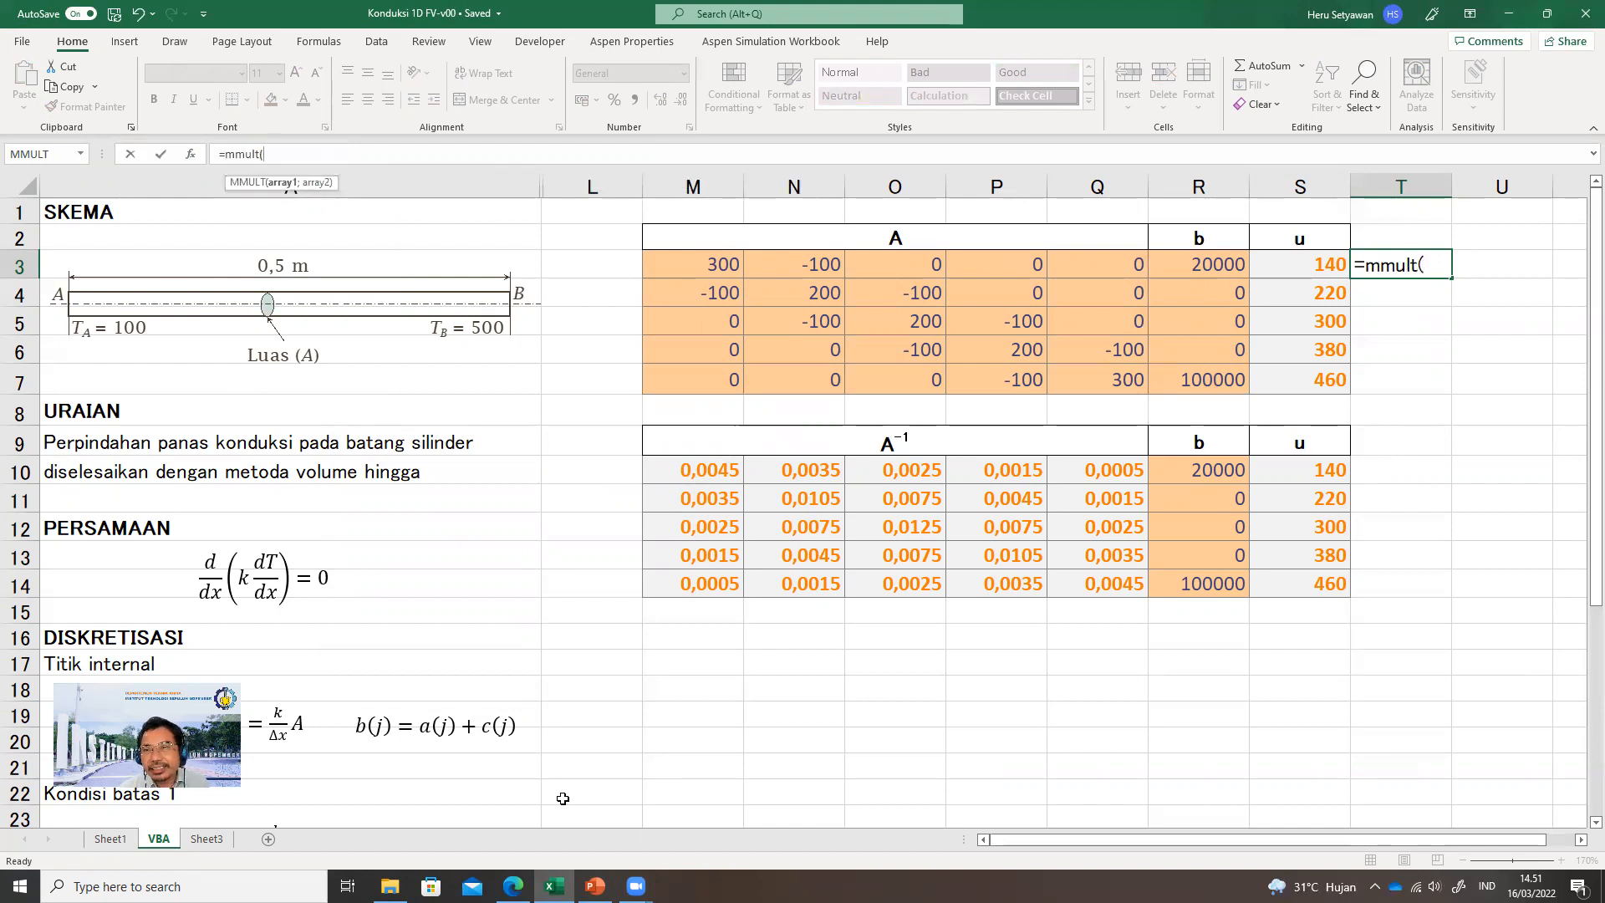
pyautogui.write('m')
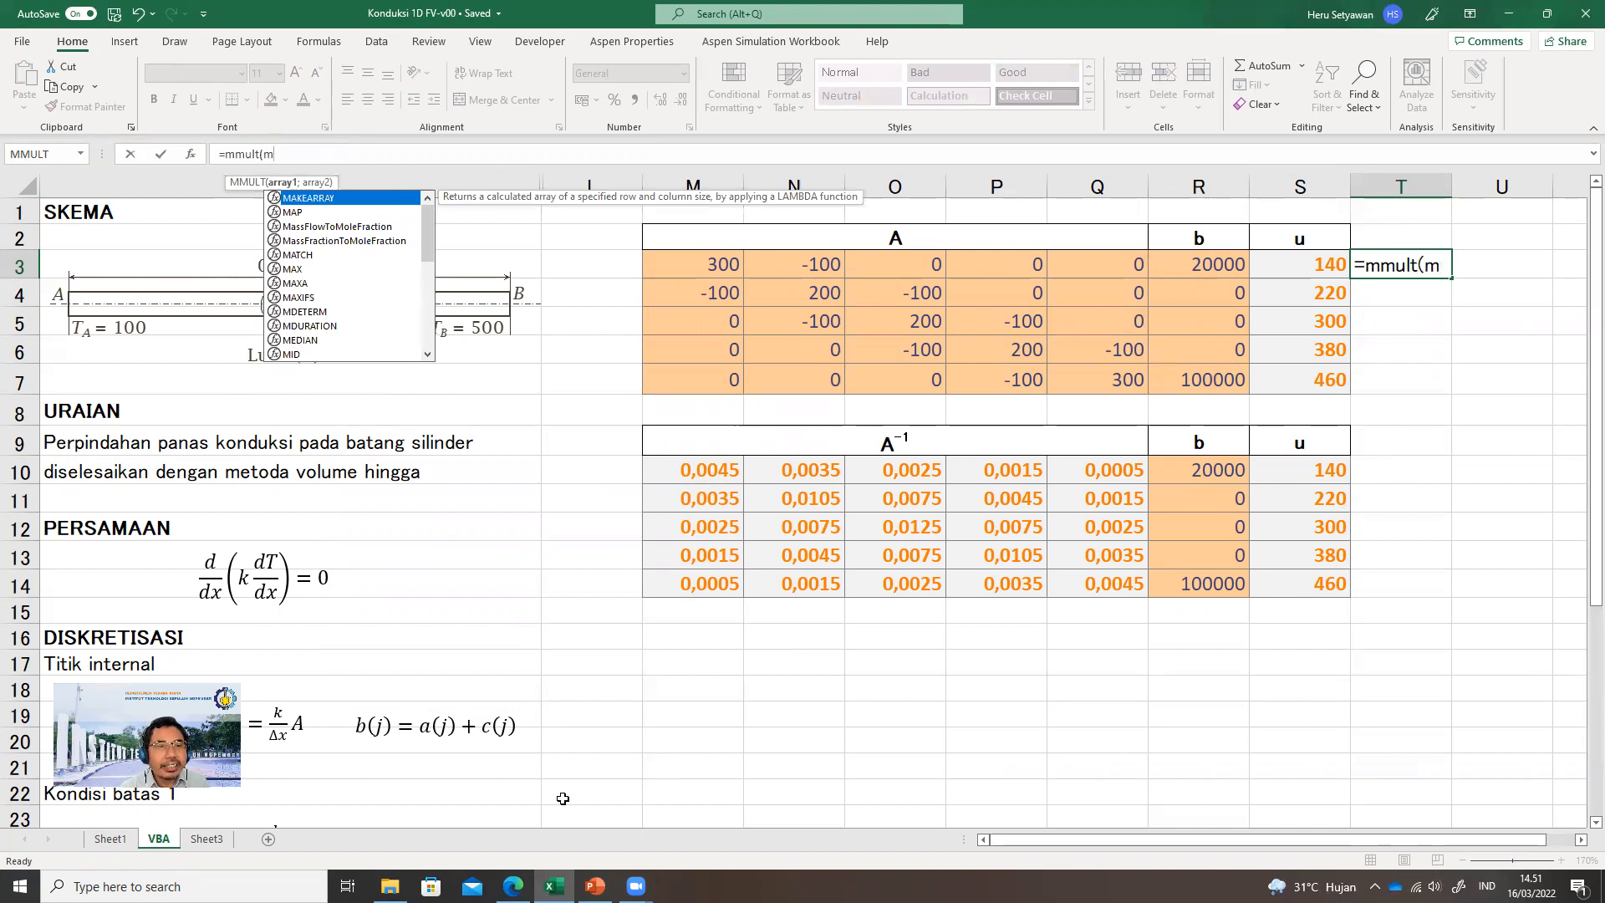
pyautogui.write('in')
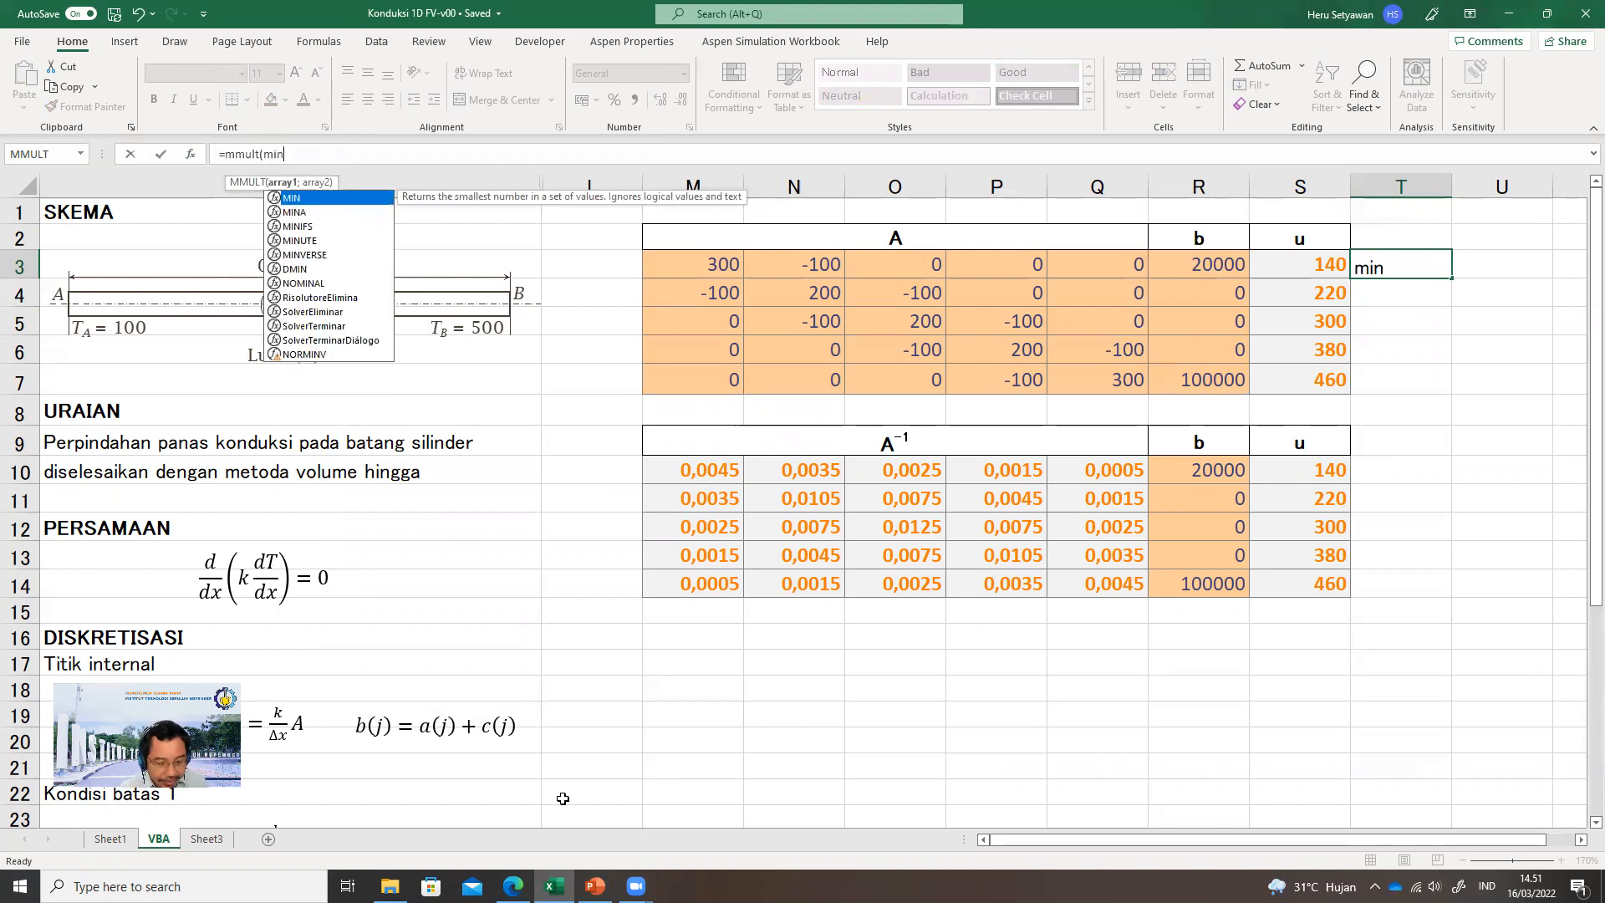
pyautogui.write('ver')
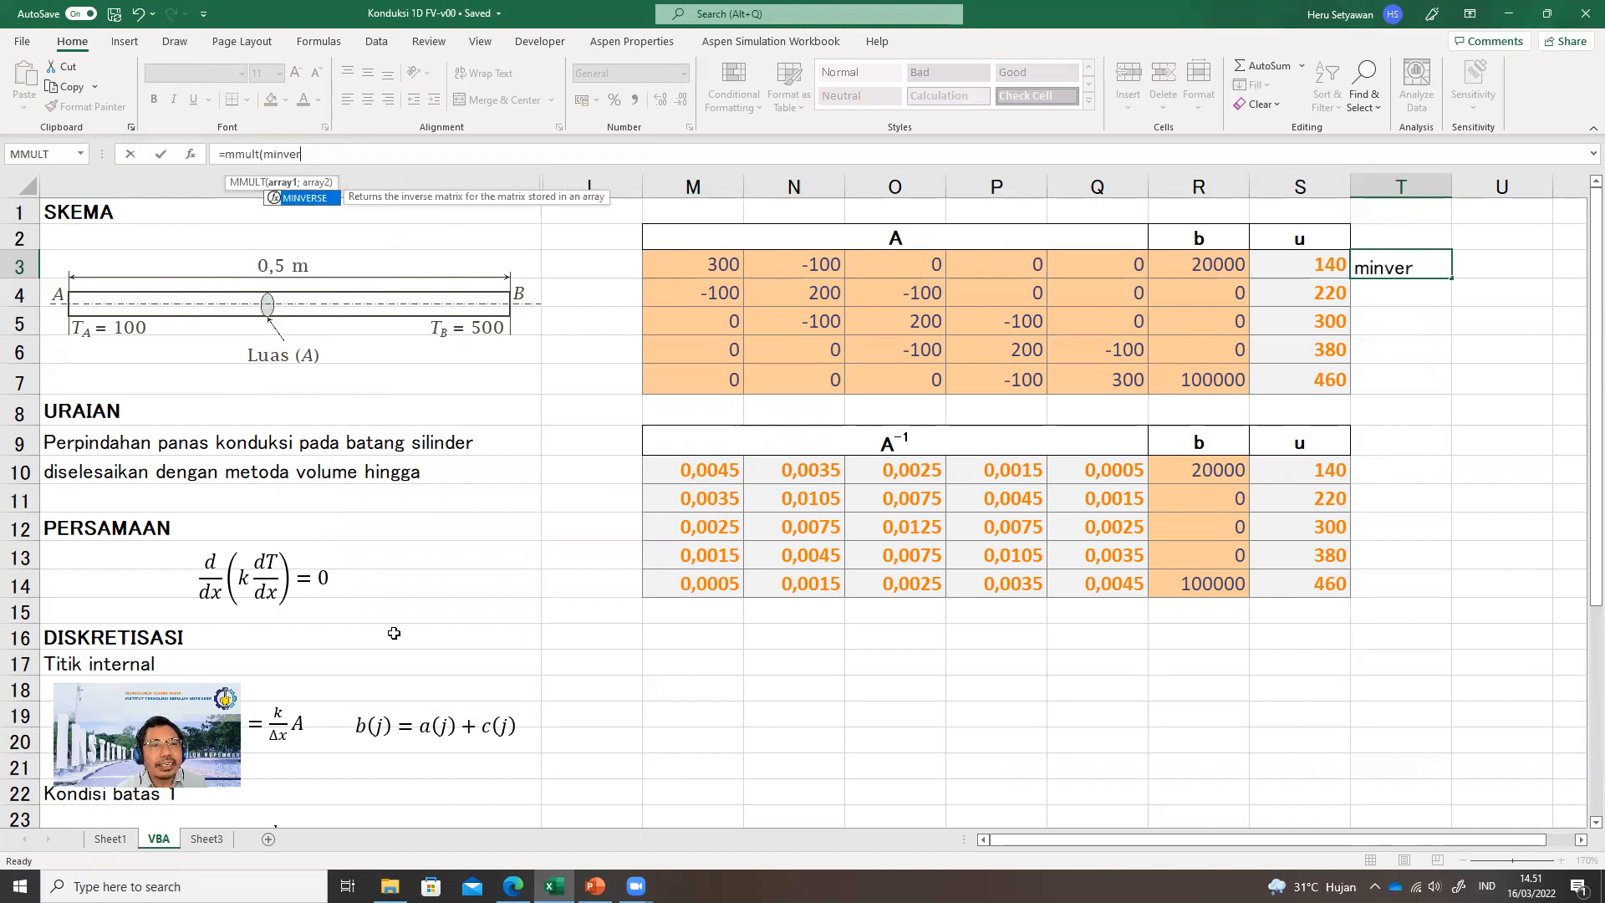
pyautogui.doubleClick(315, 205)
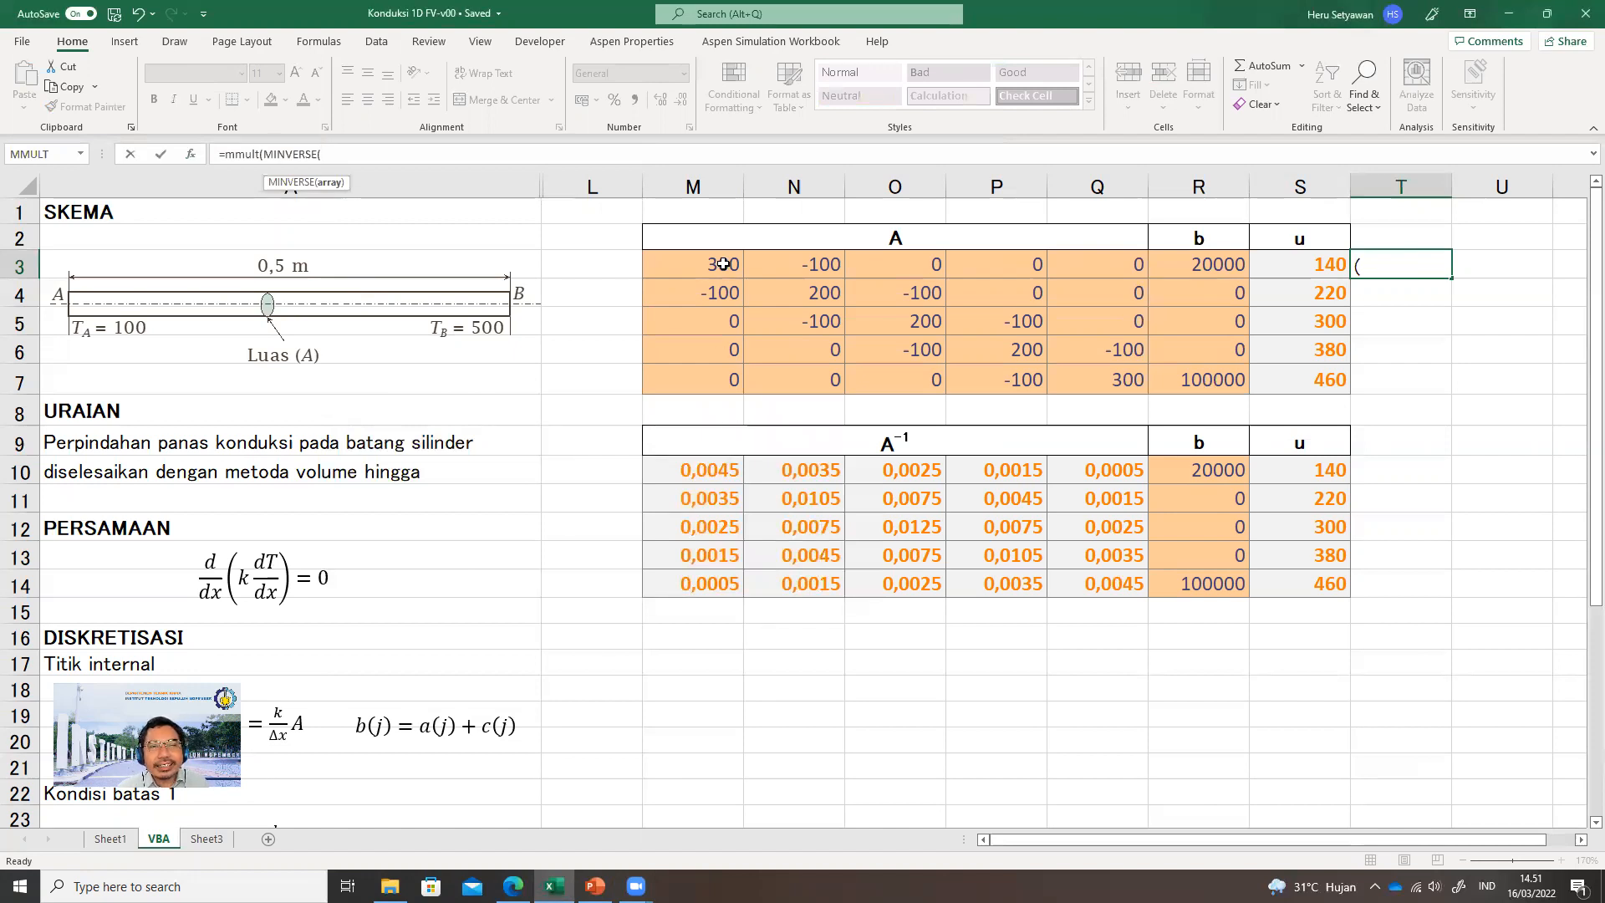
pyautogui.moveTo(711, 265); pyautogui.dragTo(1114, 373)
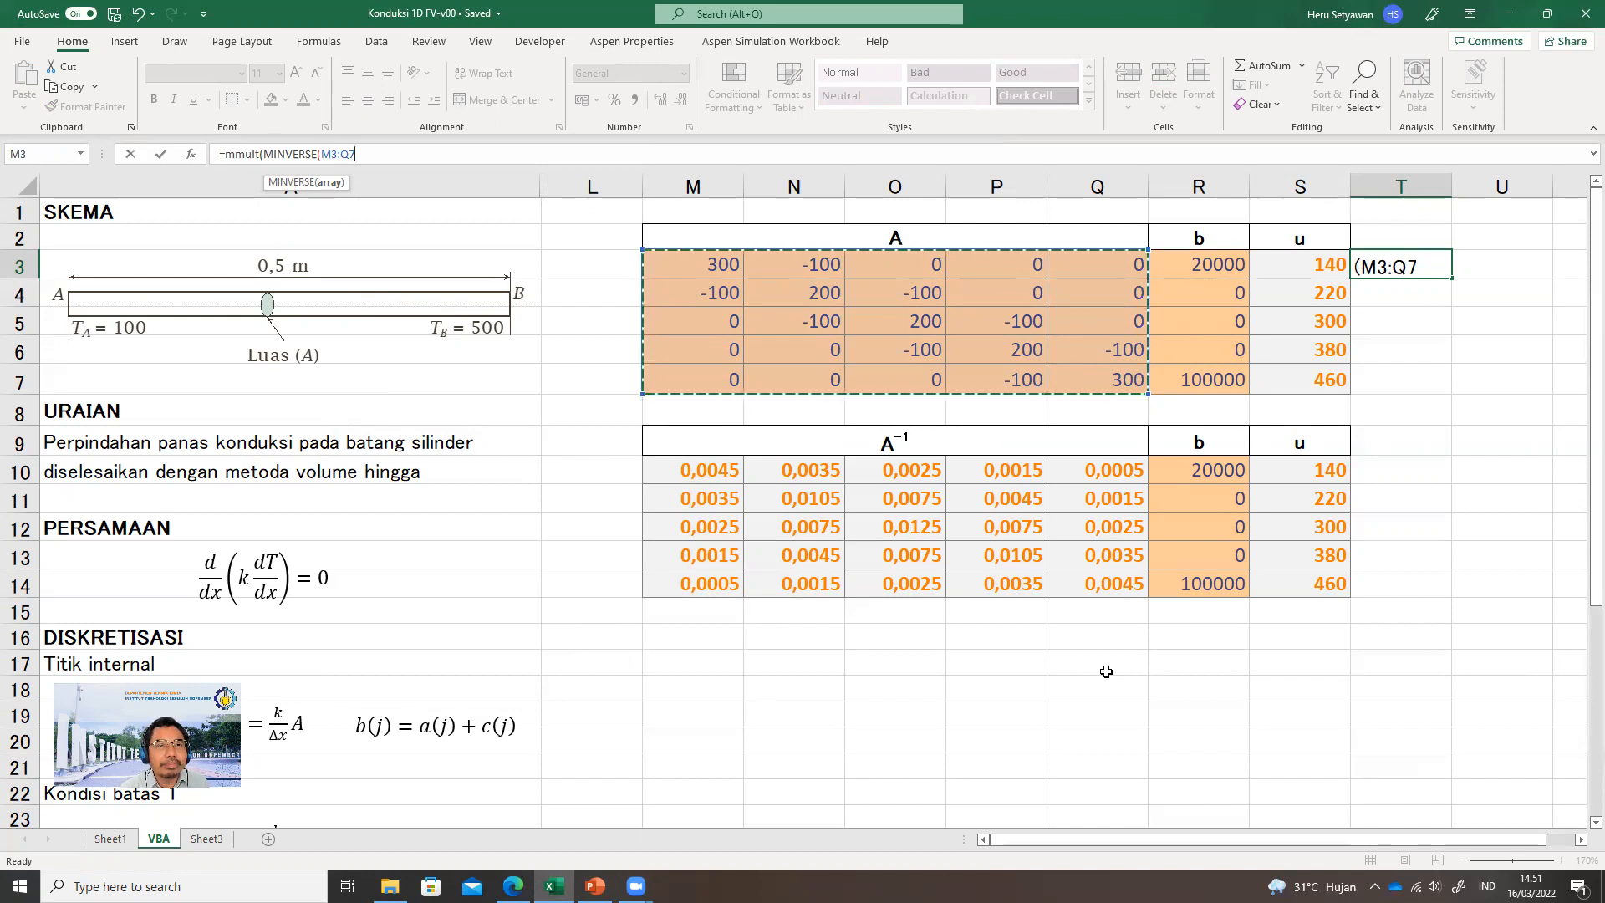
pyautogui.write(')')
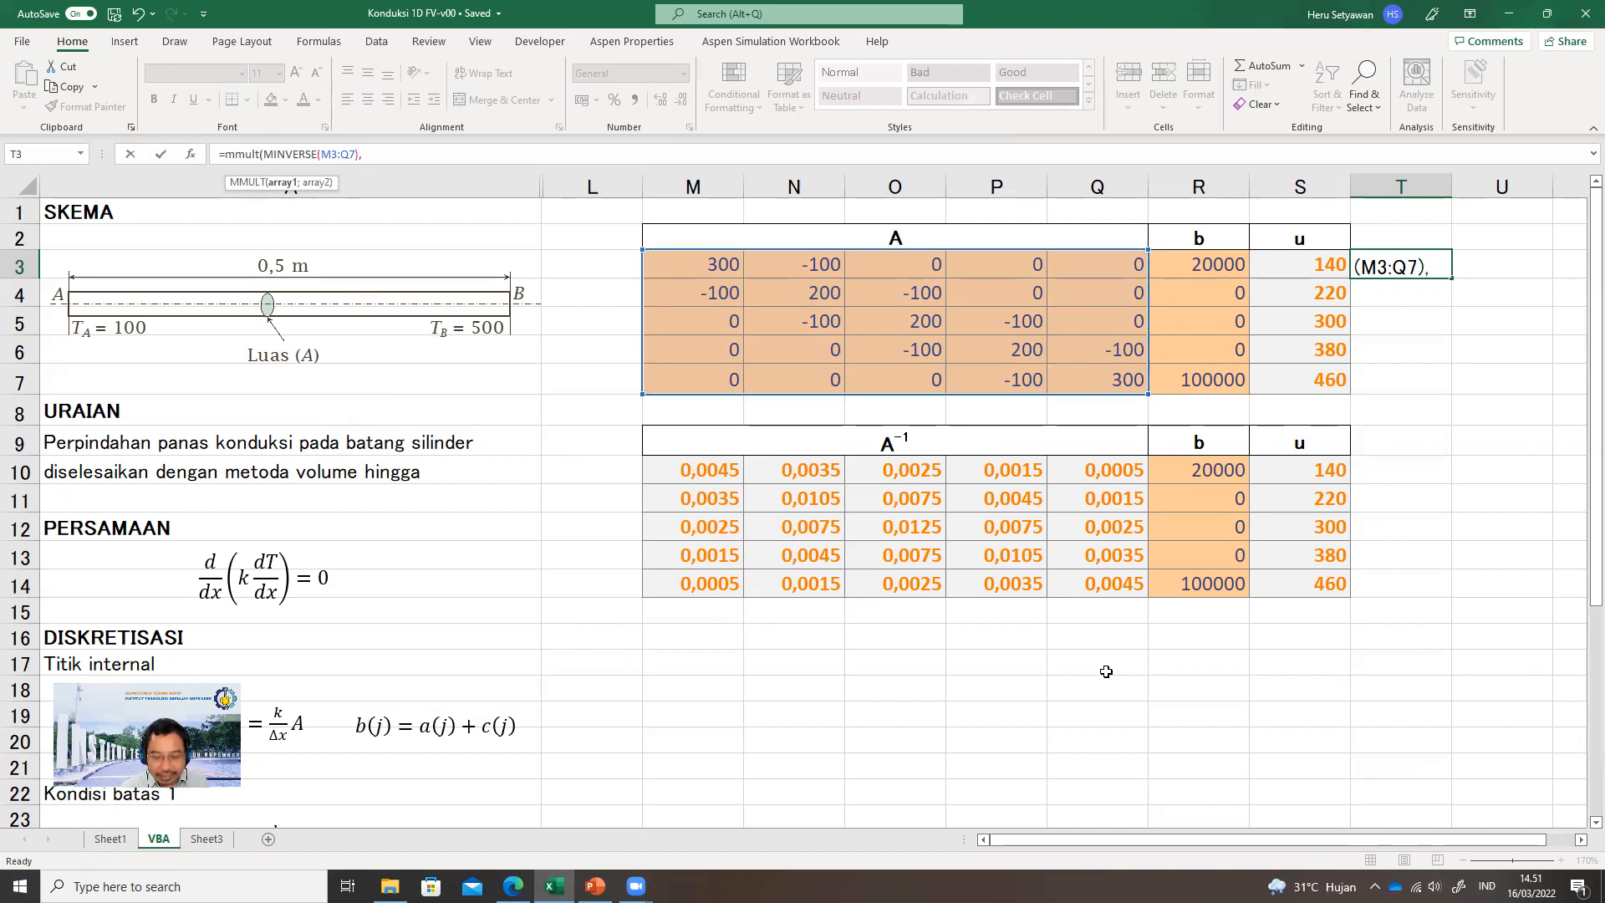
pyautogui.write(';')
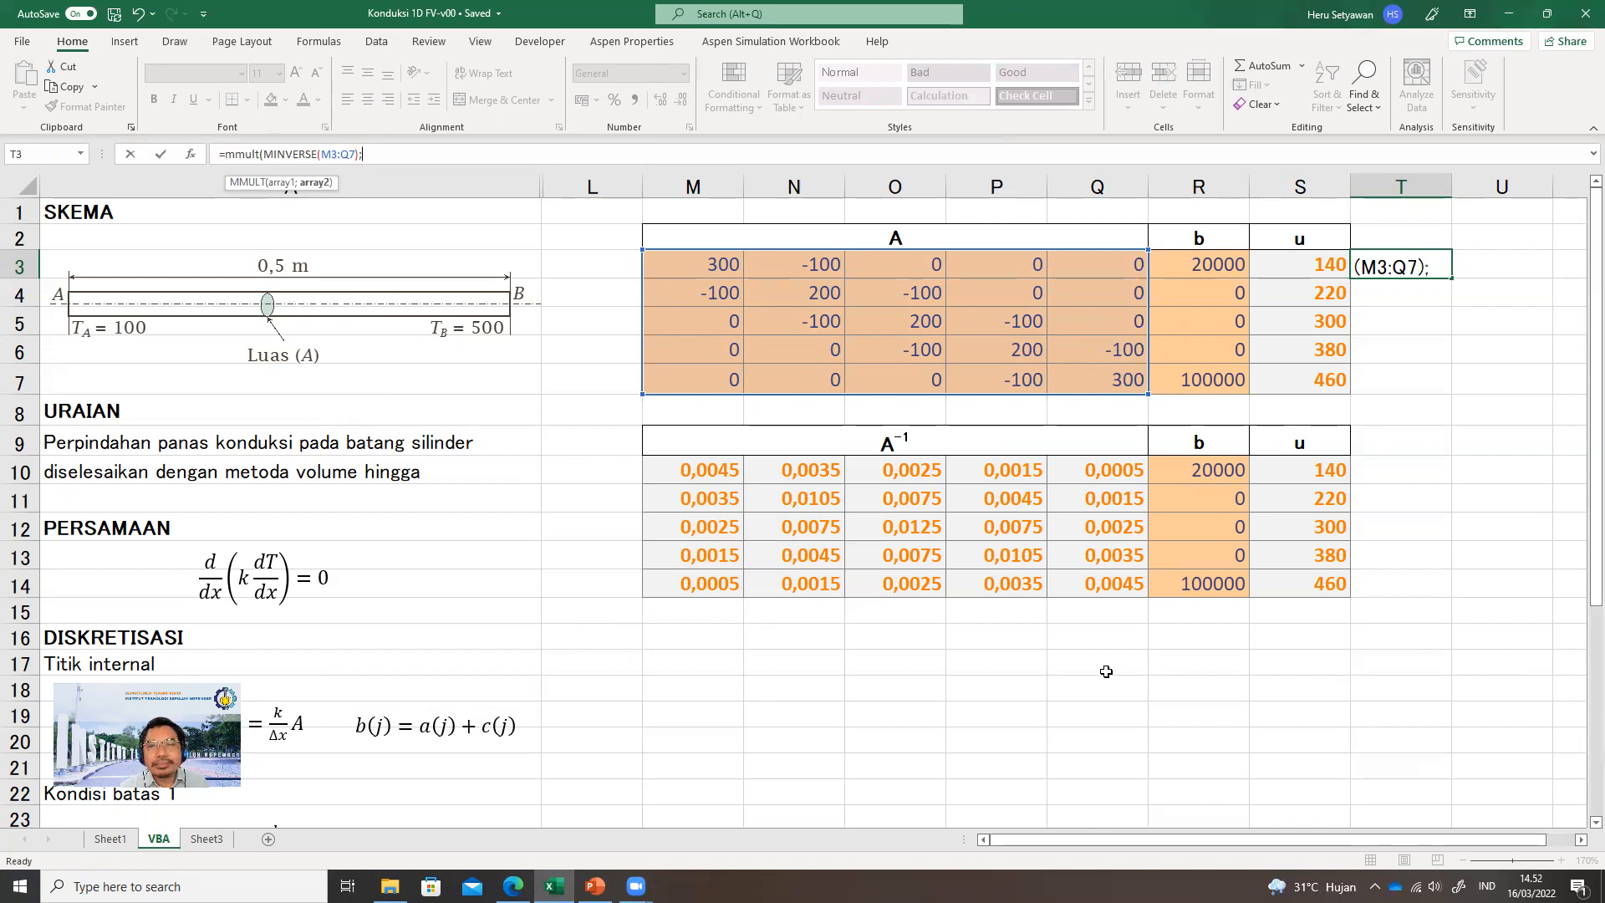
pyautogui.moveTo(1205, 261); pyautogui.dragTo(1207, 384)
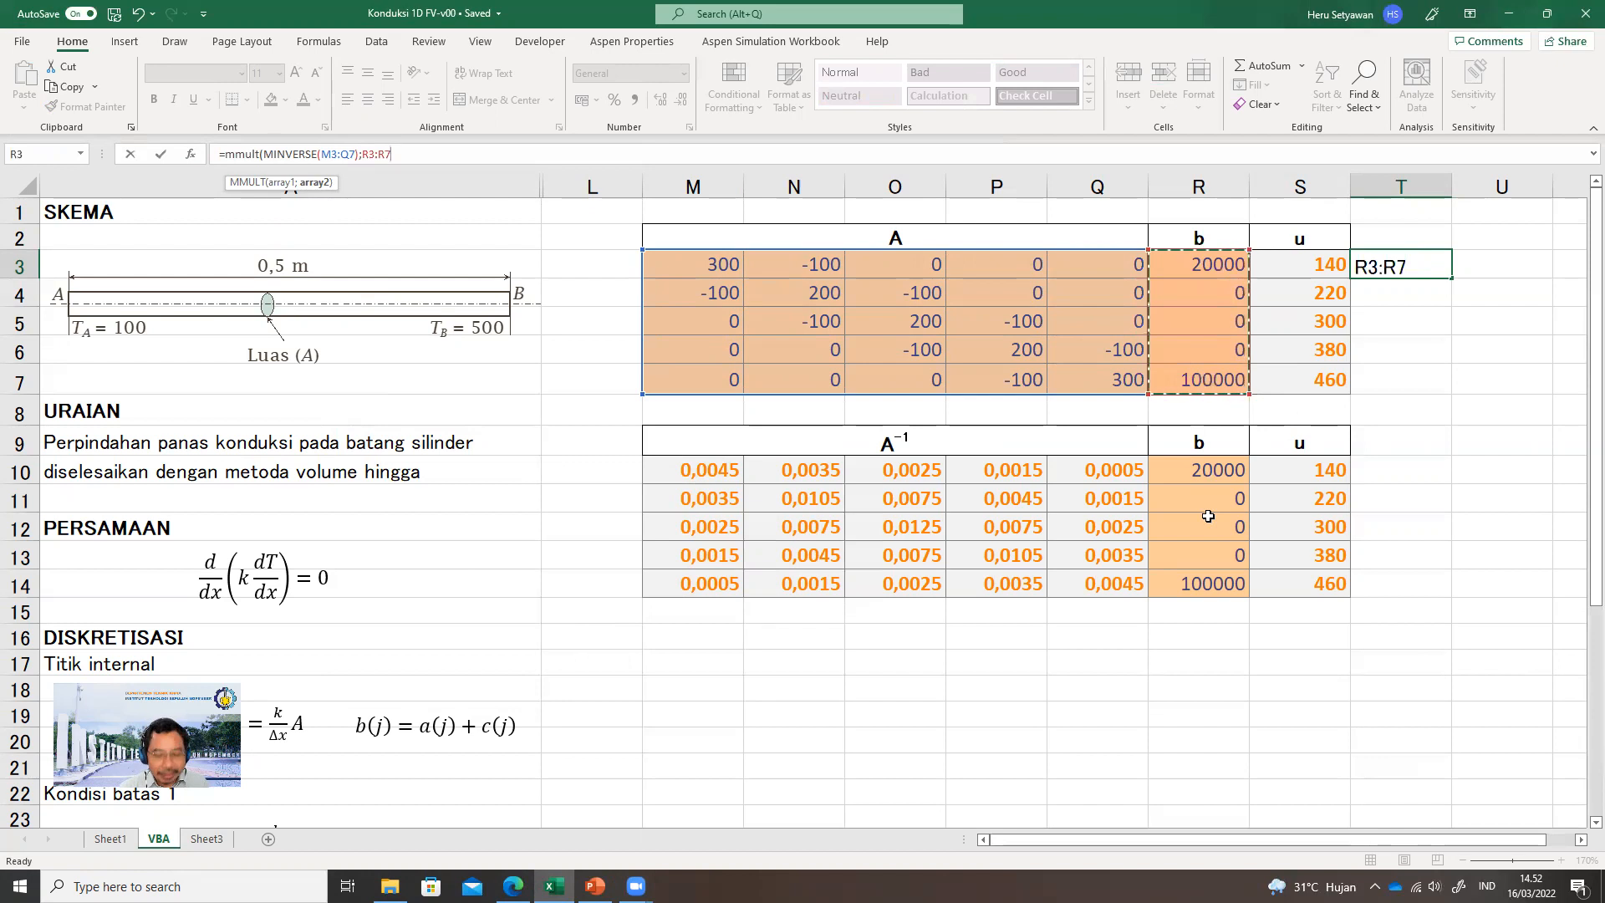
pyautogui.write(')')
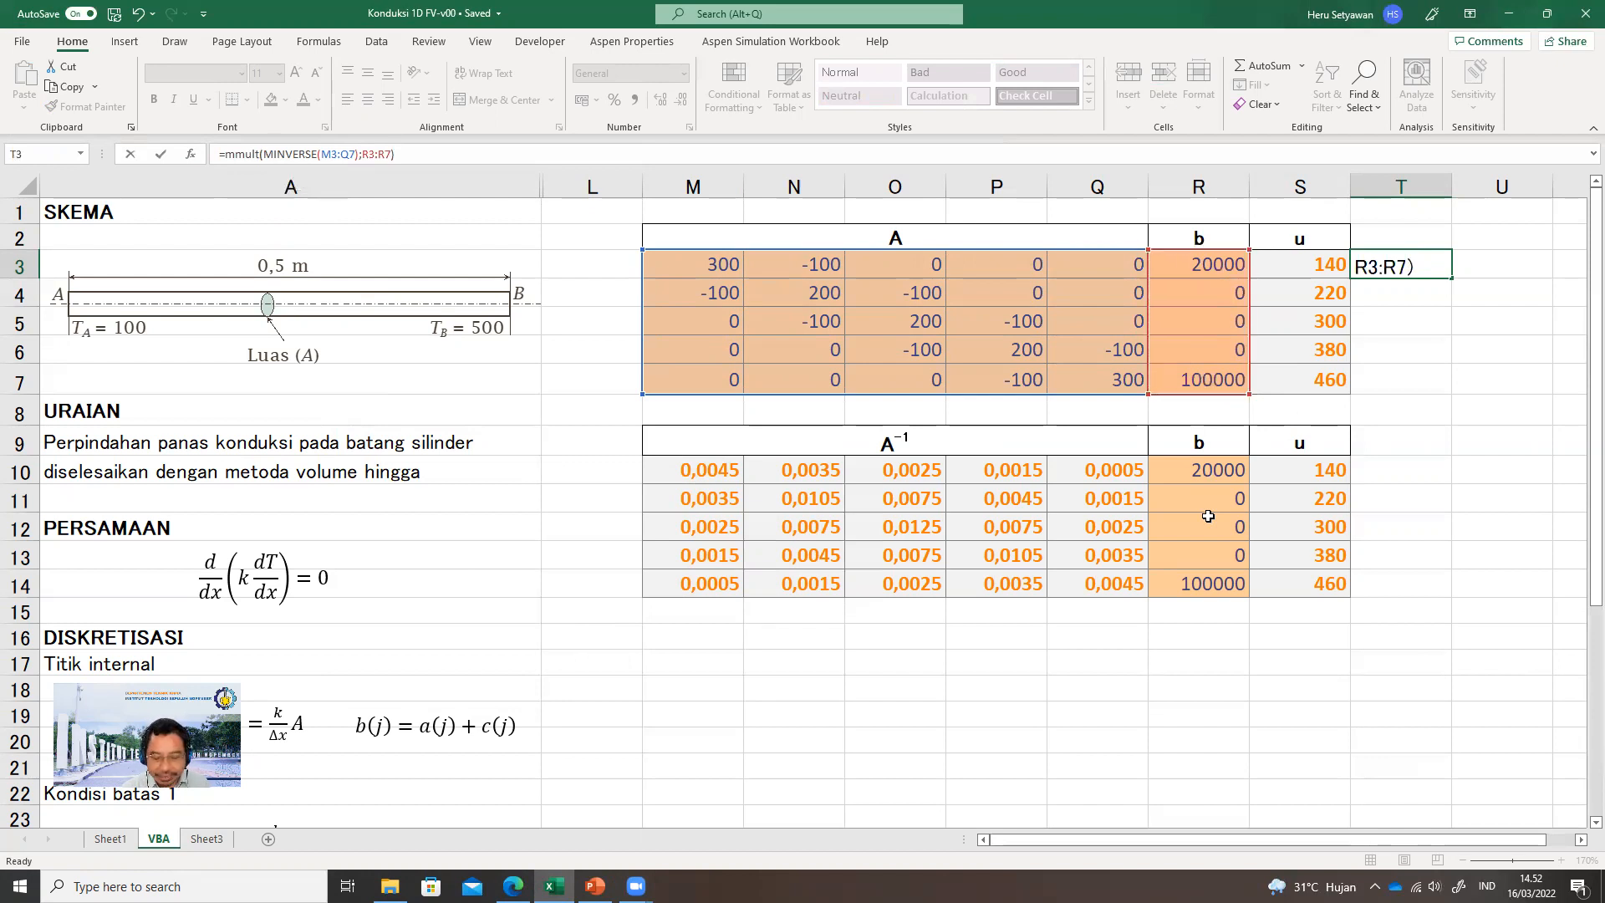
pyautogui.press('Return')
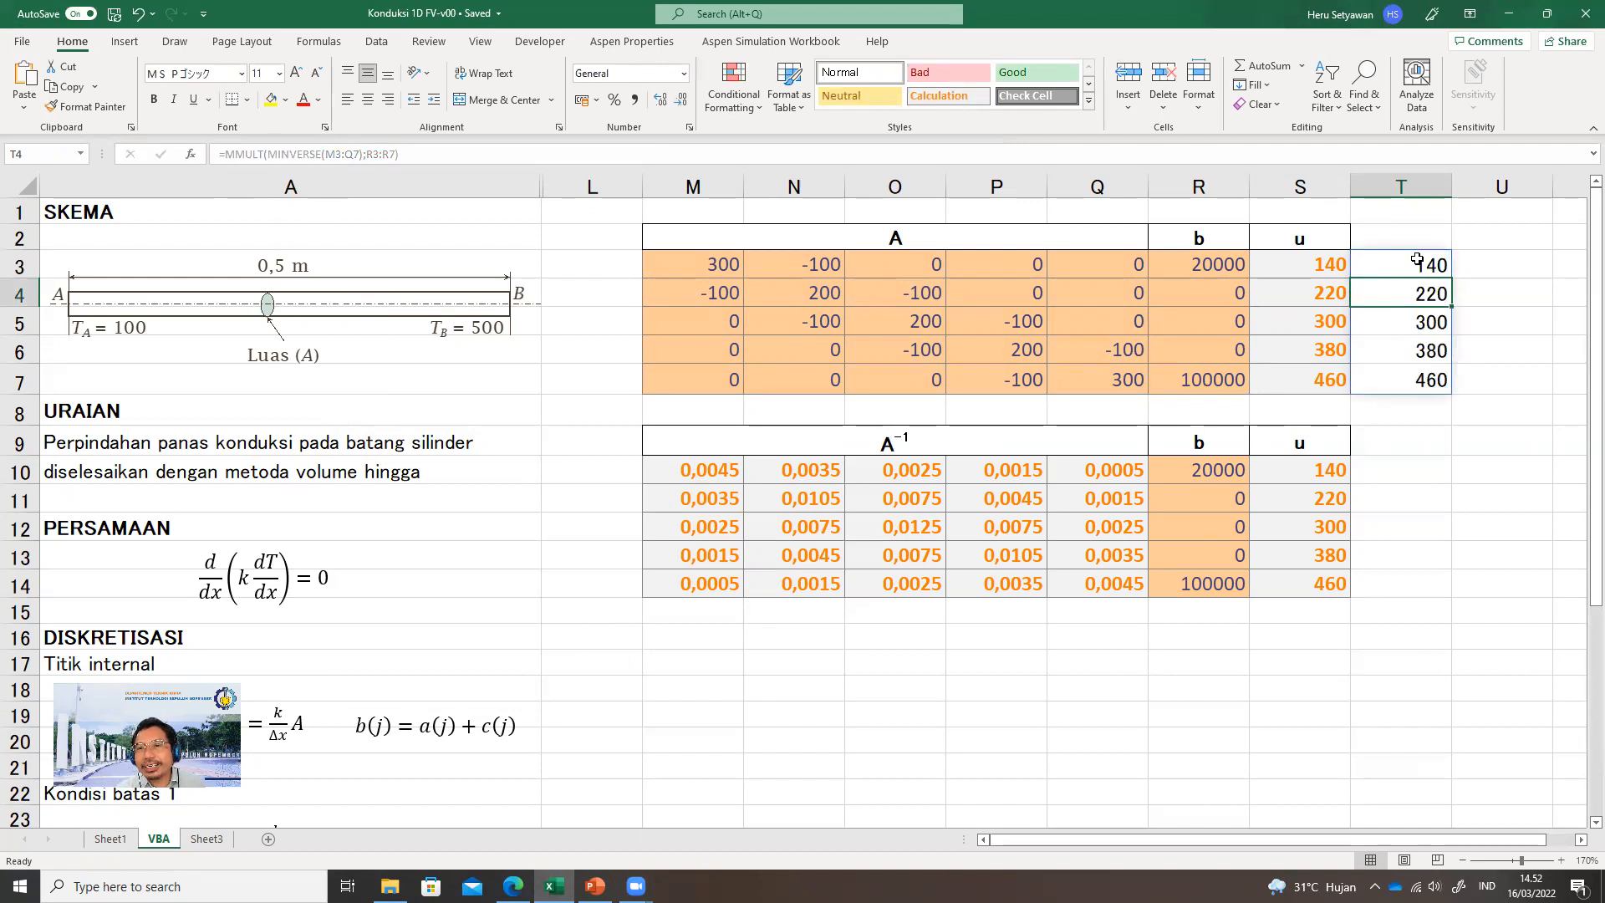
# Step: Inspect the combined formula in cell T3 and the inverse-matrix formula in cell M10
pyautogui.click(1418, 267)
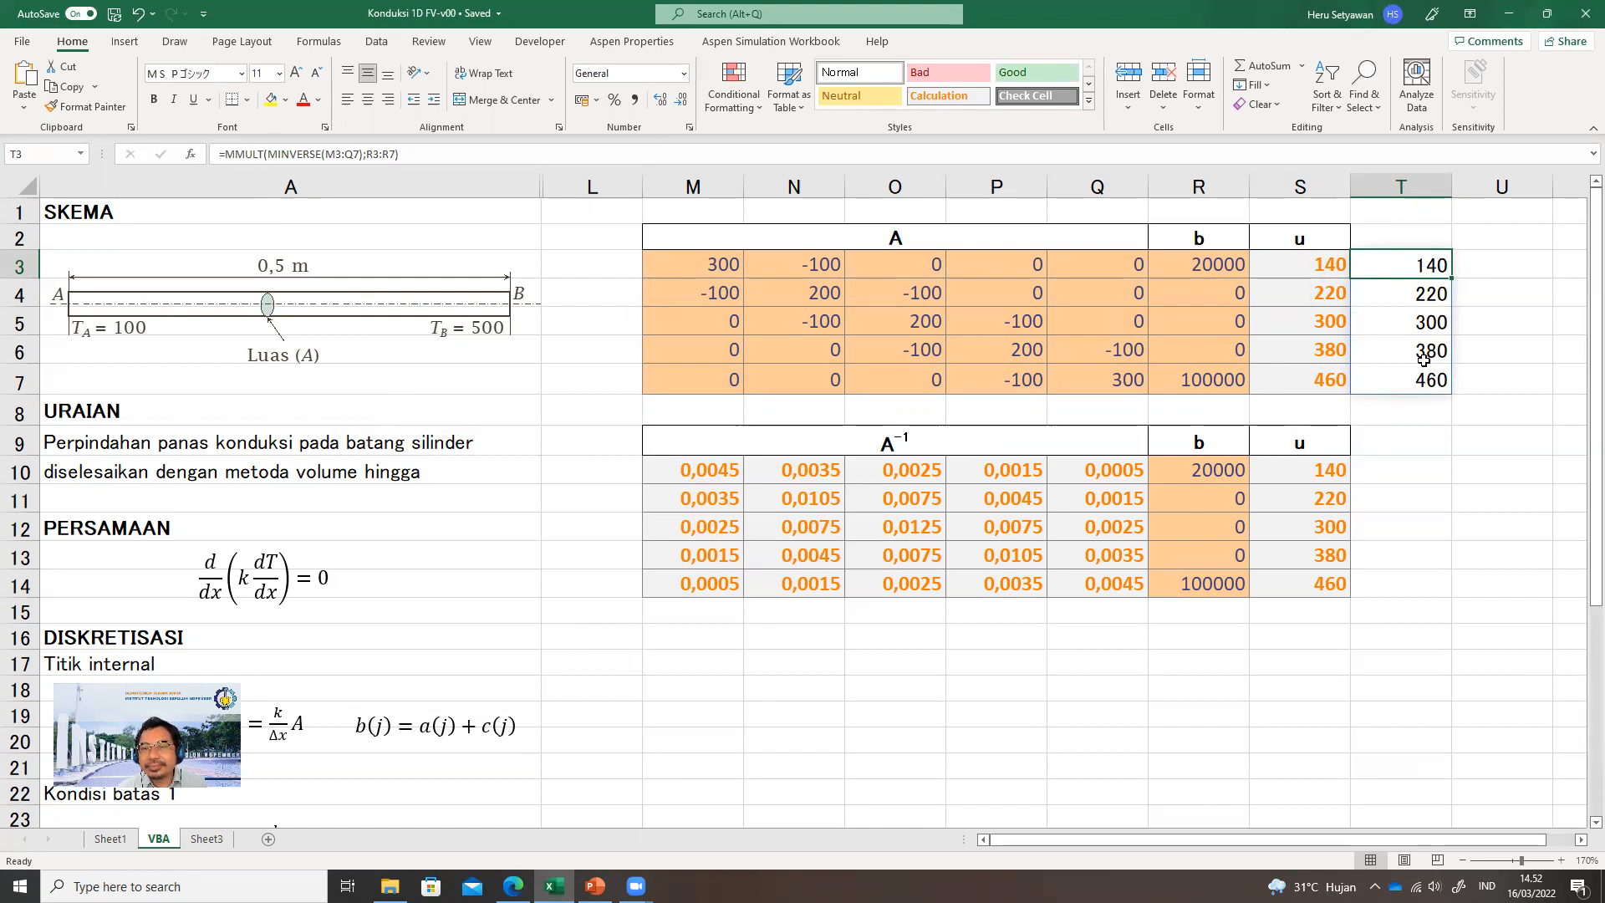
pyautogui.click(1421, 447)
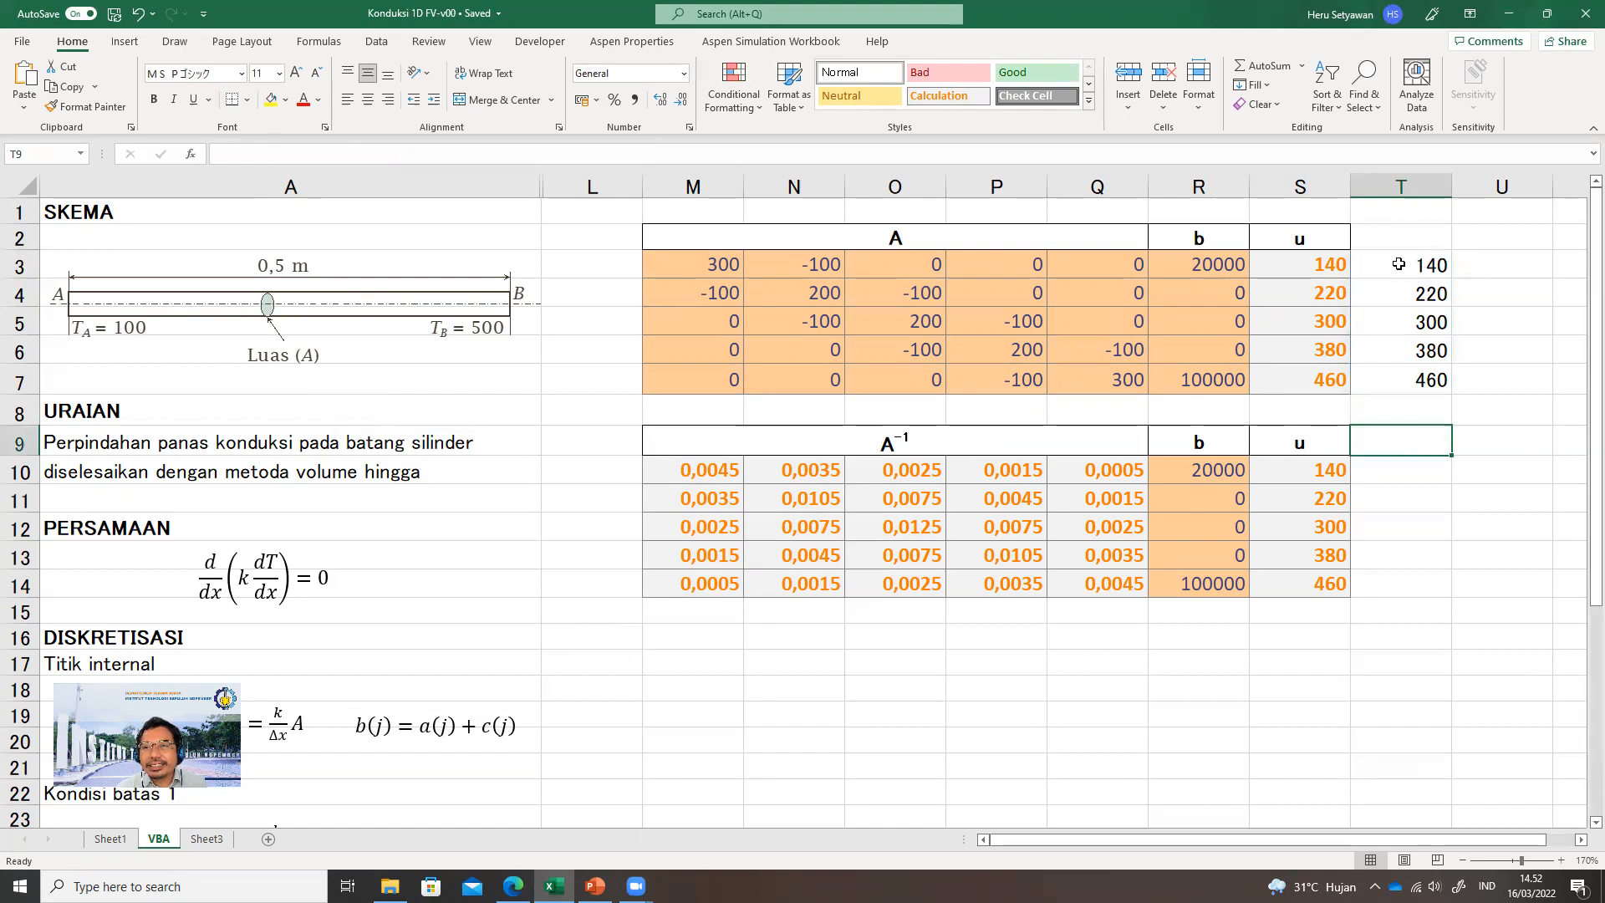
pyautogui.click(1399, 264)
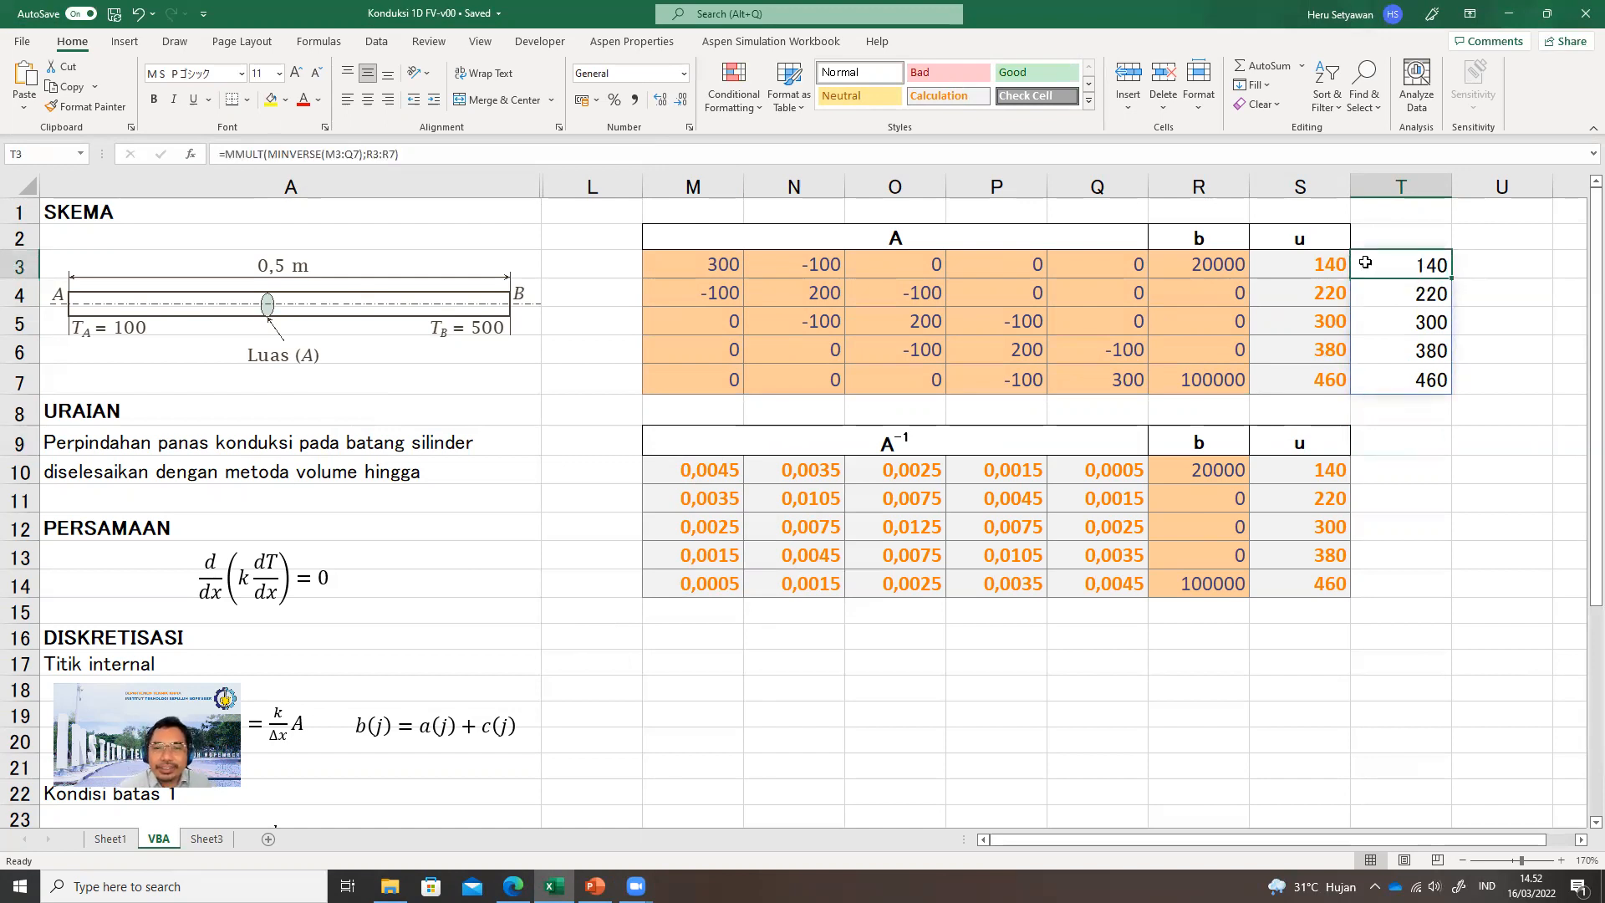
pyautogui.click(716, 470)
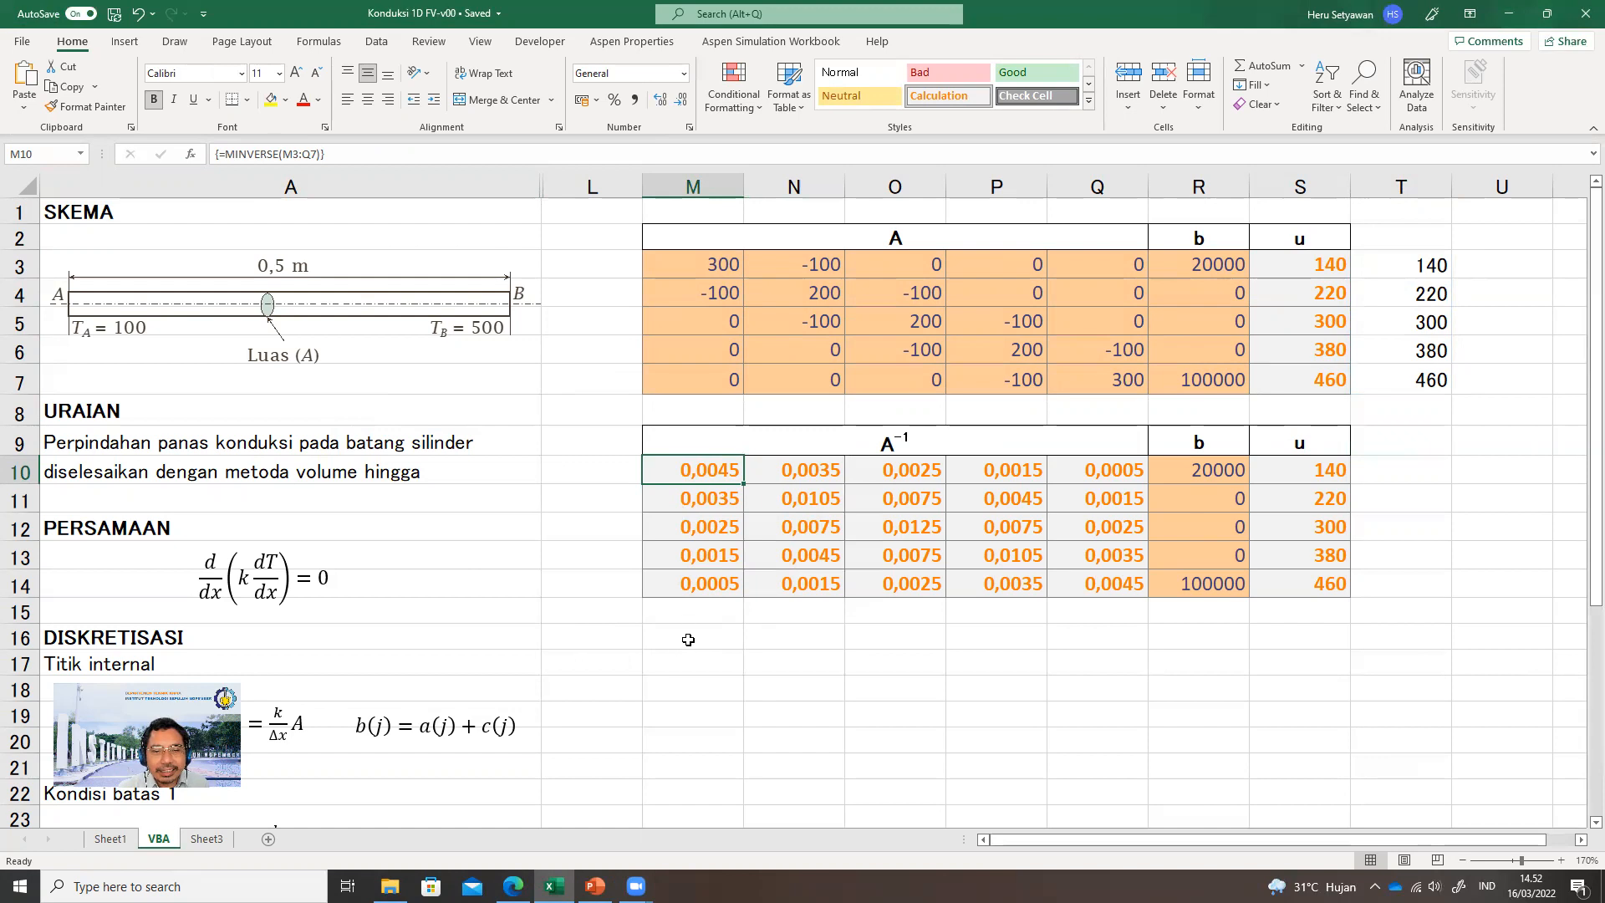
# Step: Insert a MINVERSE function in cell M16 with matrix A, M3:Q7, as its array
pyautogui.click(688, 639)
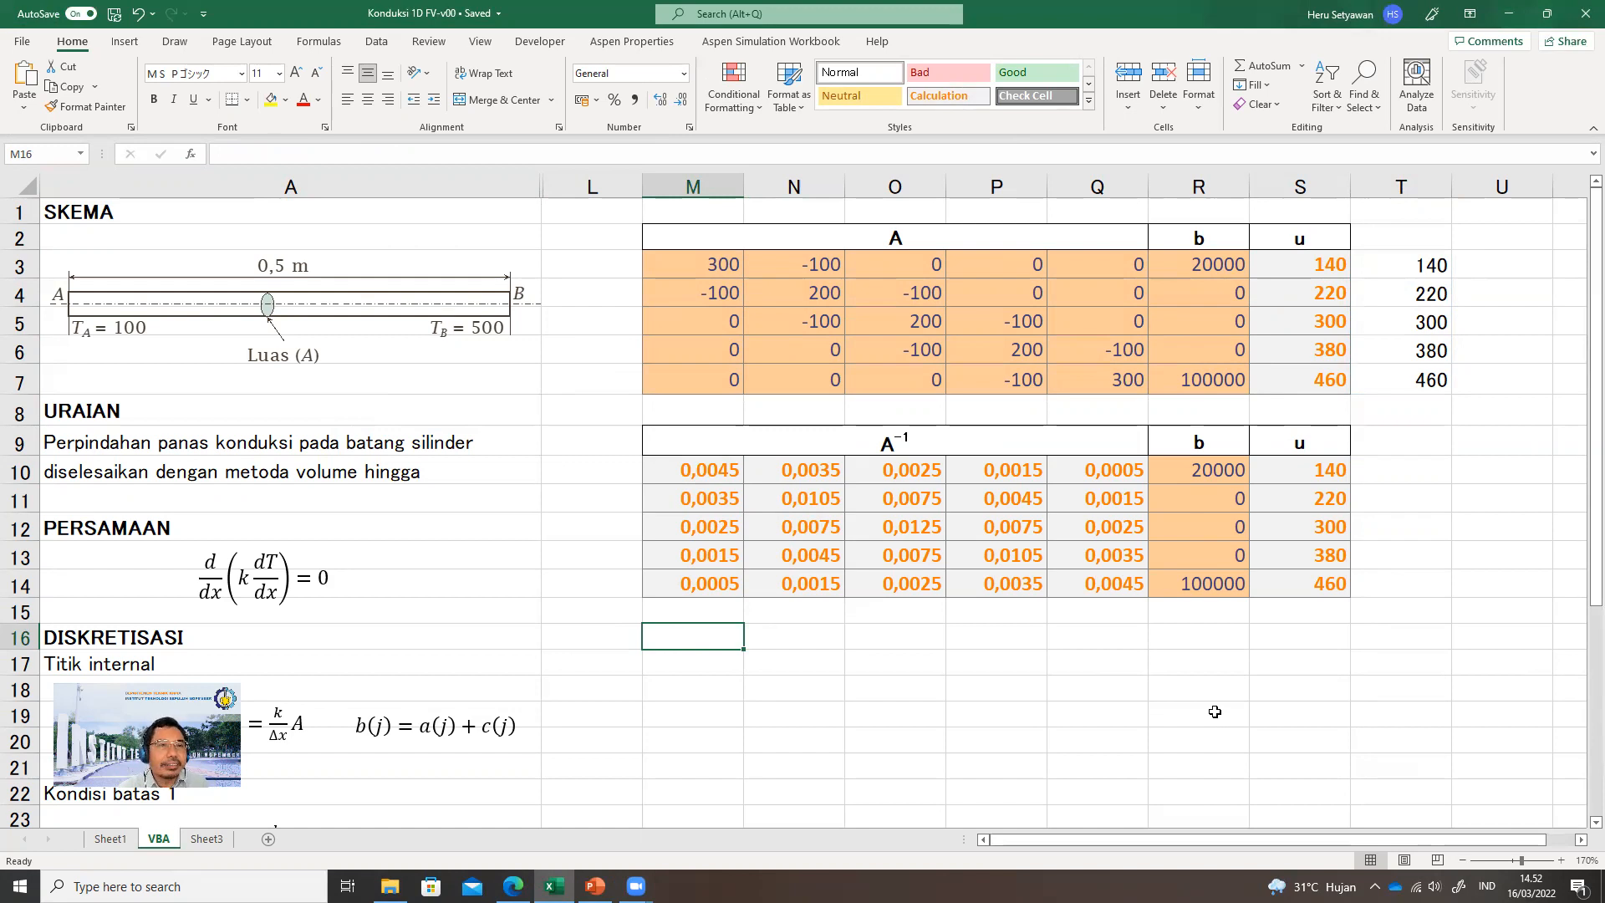
pyautogui.click(191, 155)
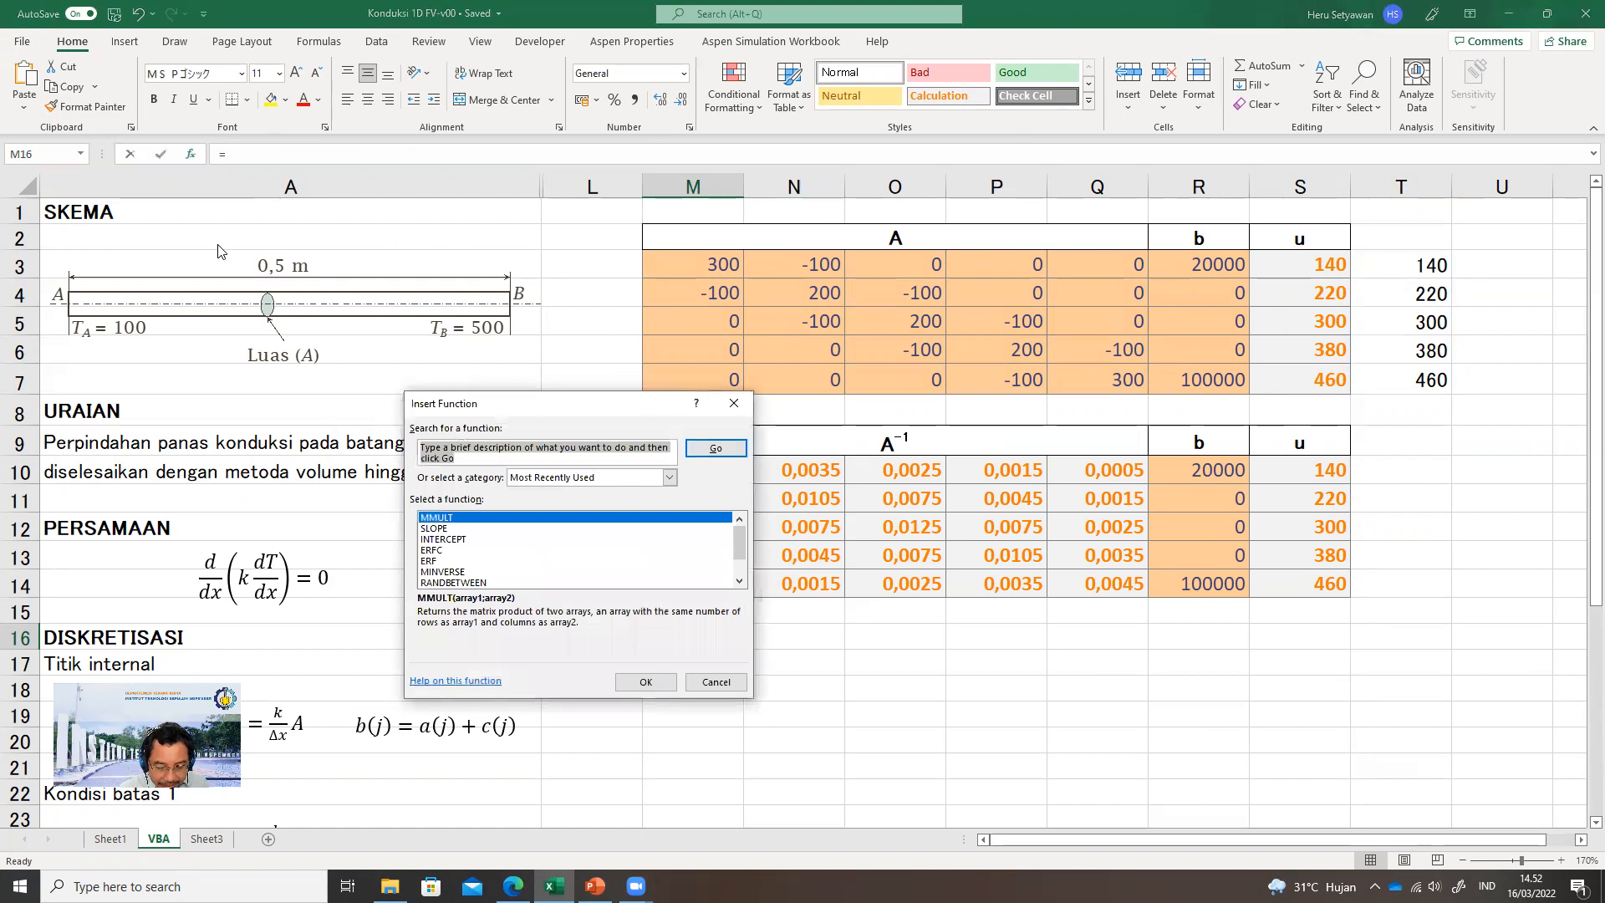
pyautogui.write('minver')
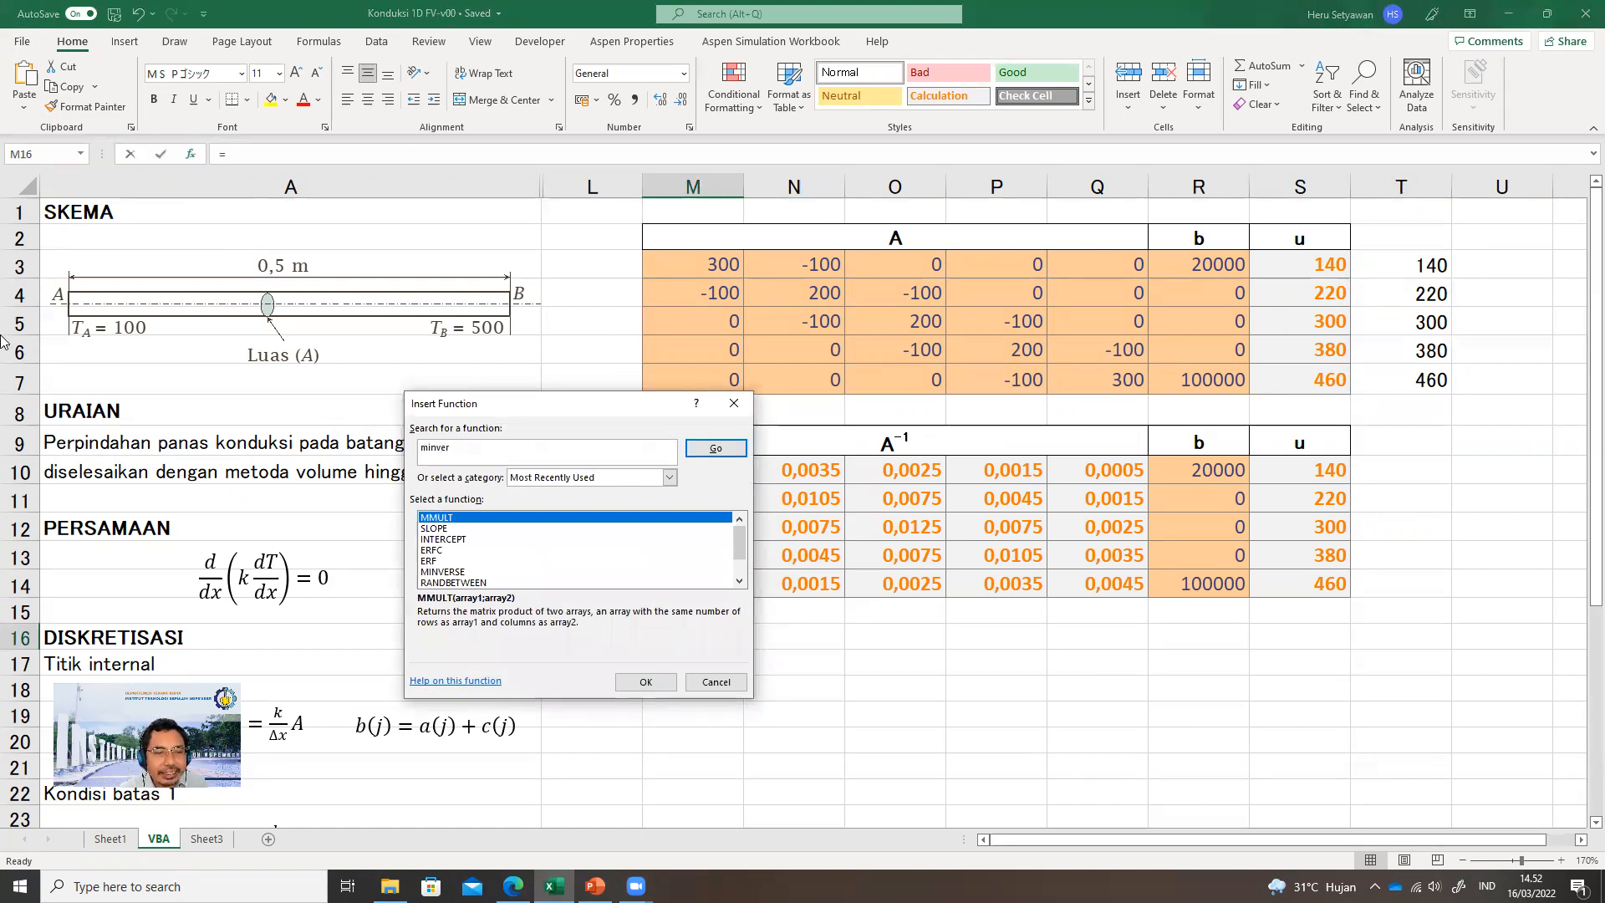
pyautogui.click(457, 572)
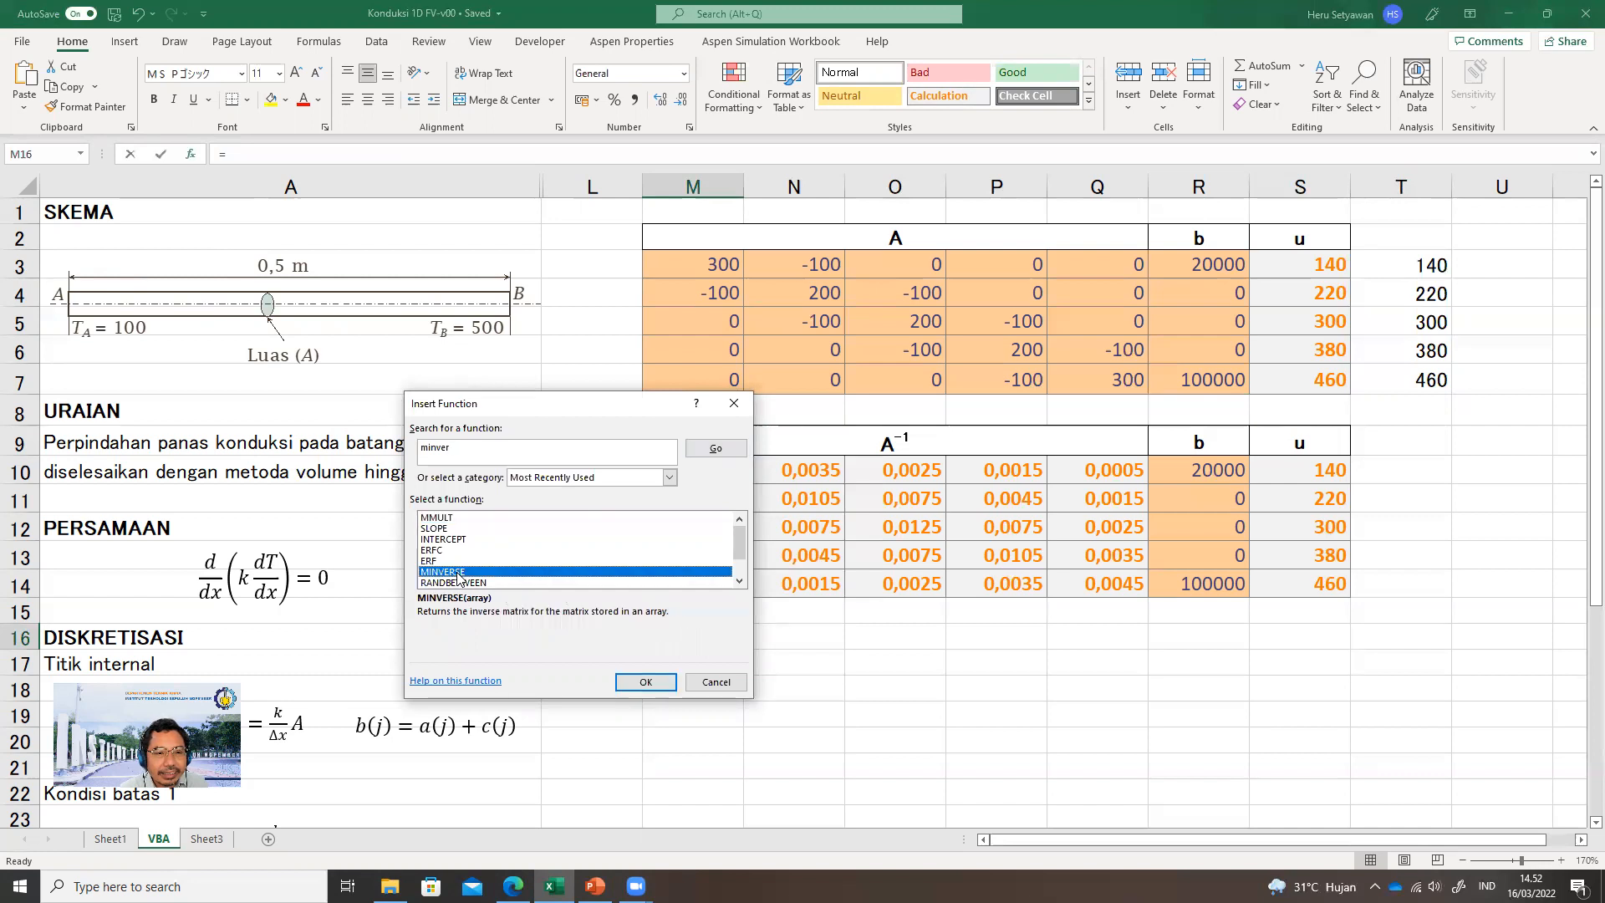
pyautogui.click(650, 682)
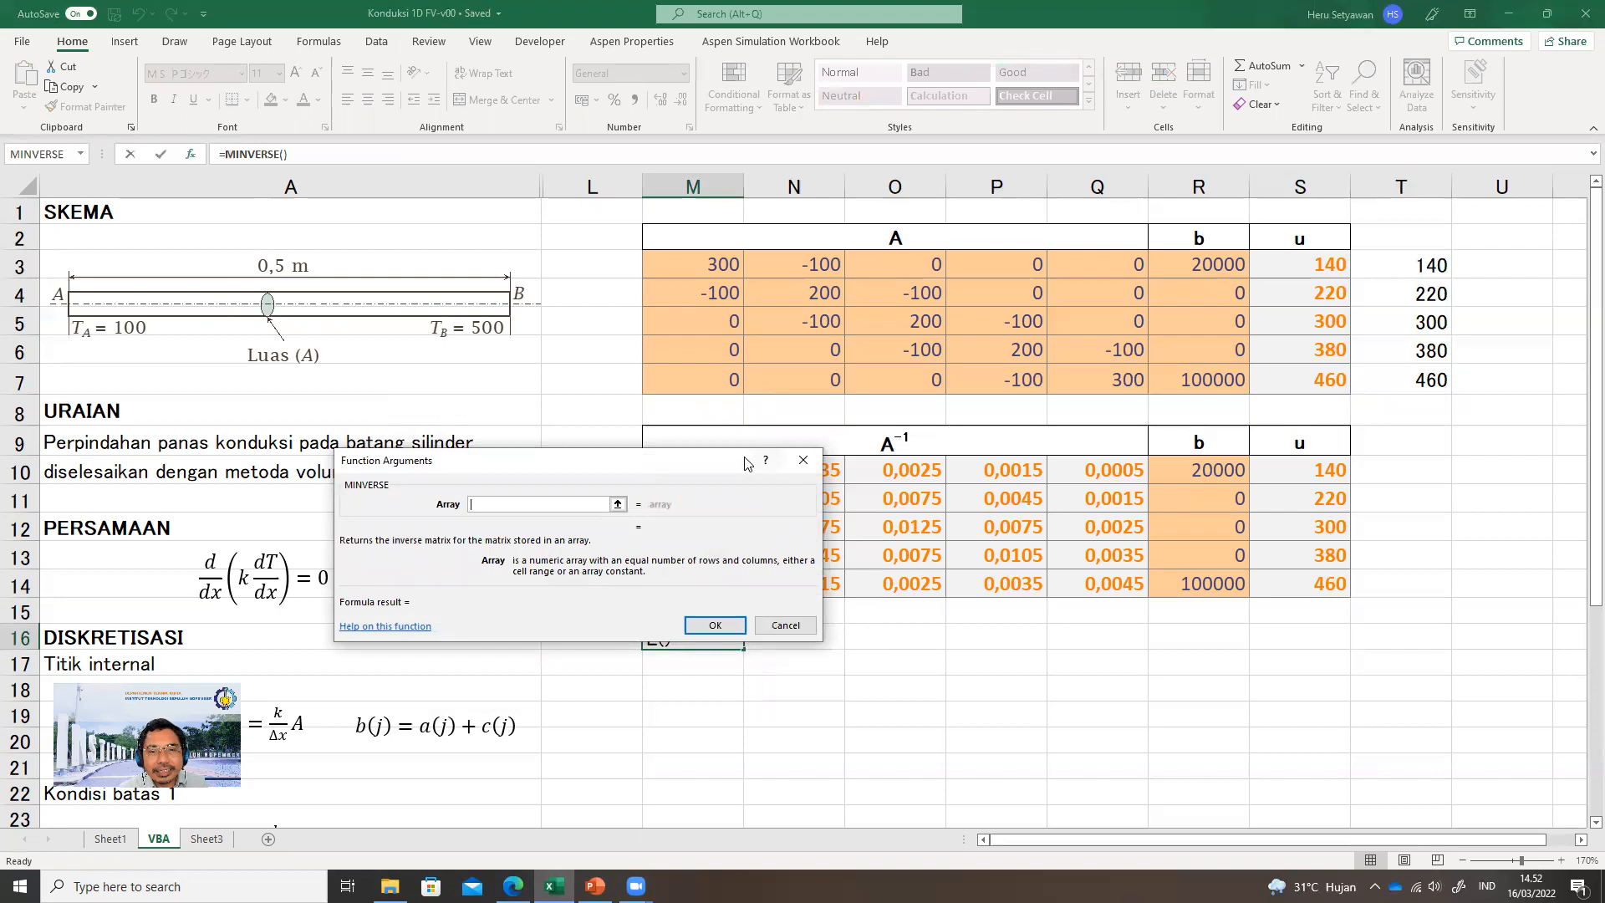
pyautogui.moveTo(688, 470); pyautogui.dragTo(514, 548)
pyautogui.click(698, 469)
pyautogui.click(702, 465)
pyautogui.moveTo(695, 265); pyautogui.dragTo(1075, 387)
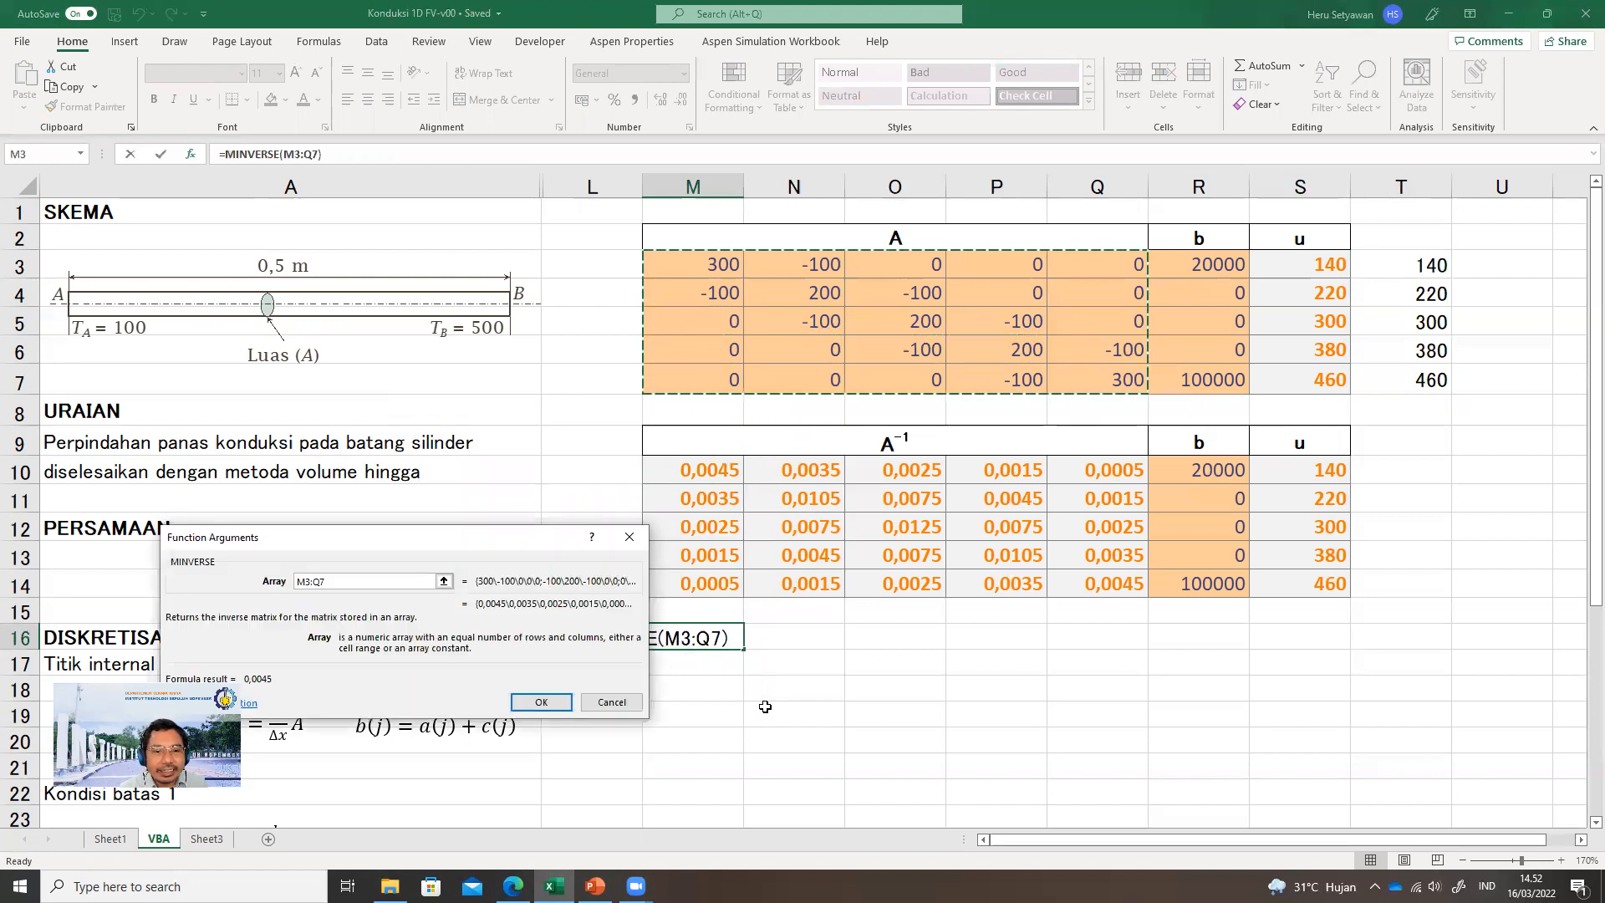
pyautogui.click(542, 702)
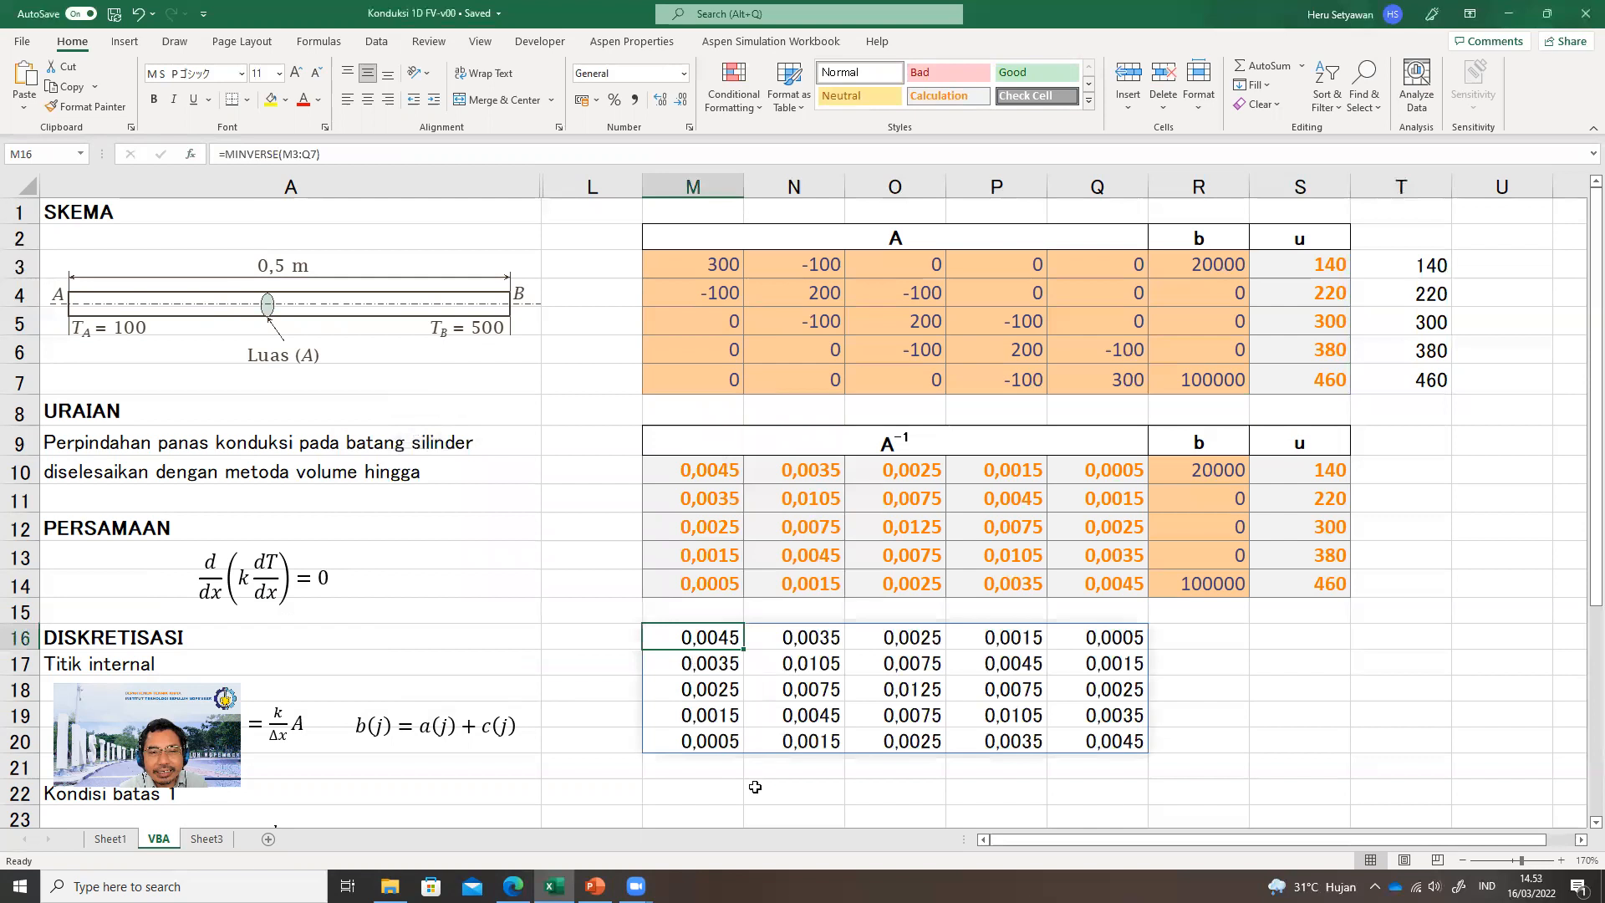
pyautogui.click(755, 790)
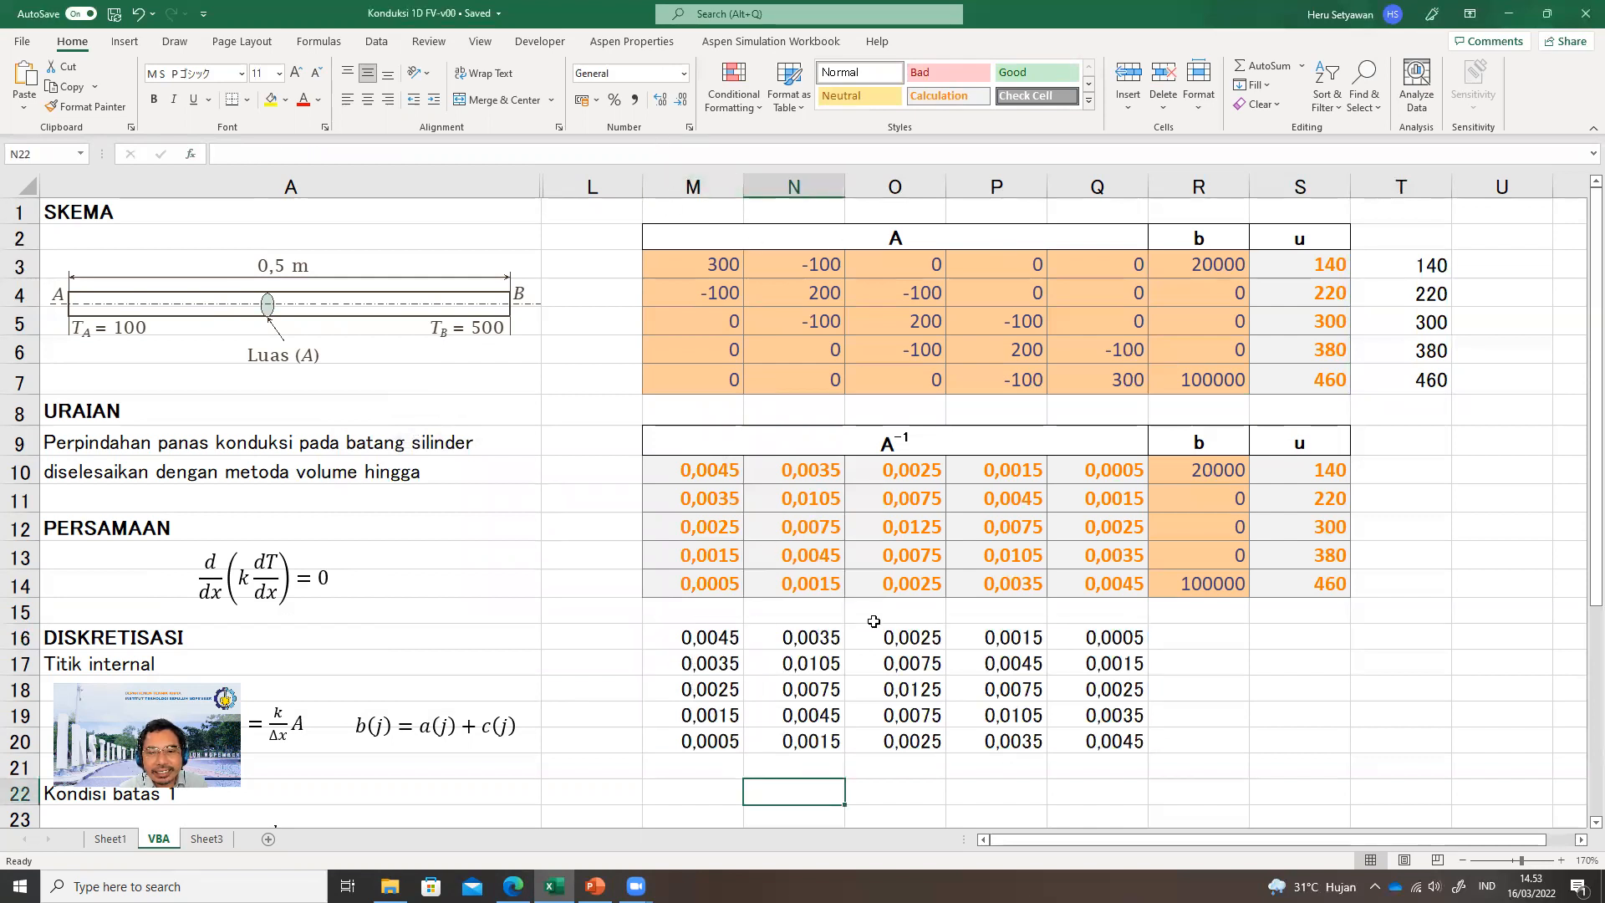
# Step: Inspect the contents of cells M10, R10 and S10 in the inverse-matrix table
pyautogui.click(686, 470)
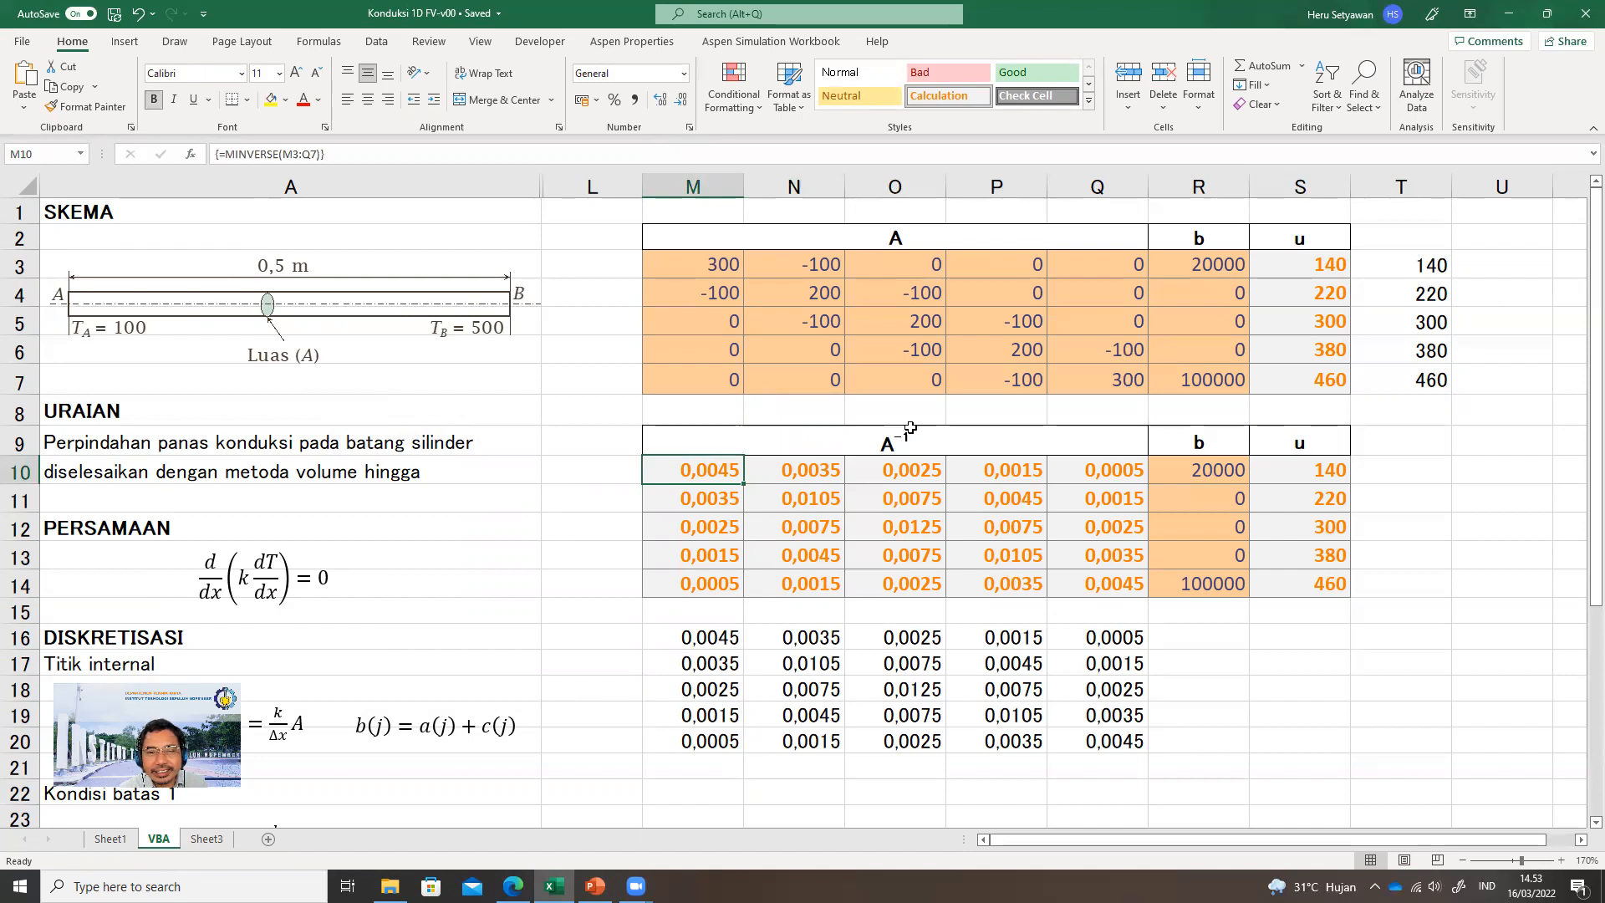
pyautogui.click(1206, 478)
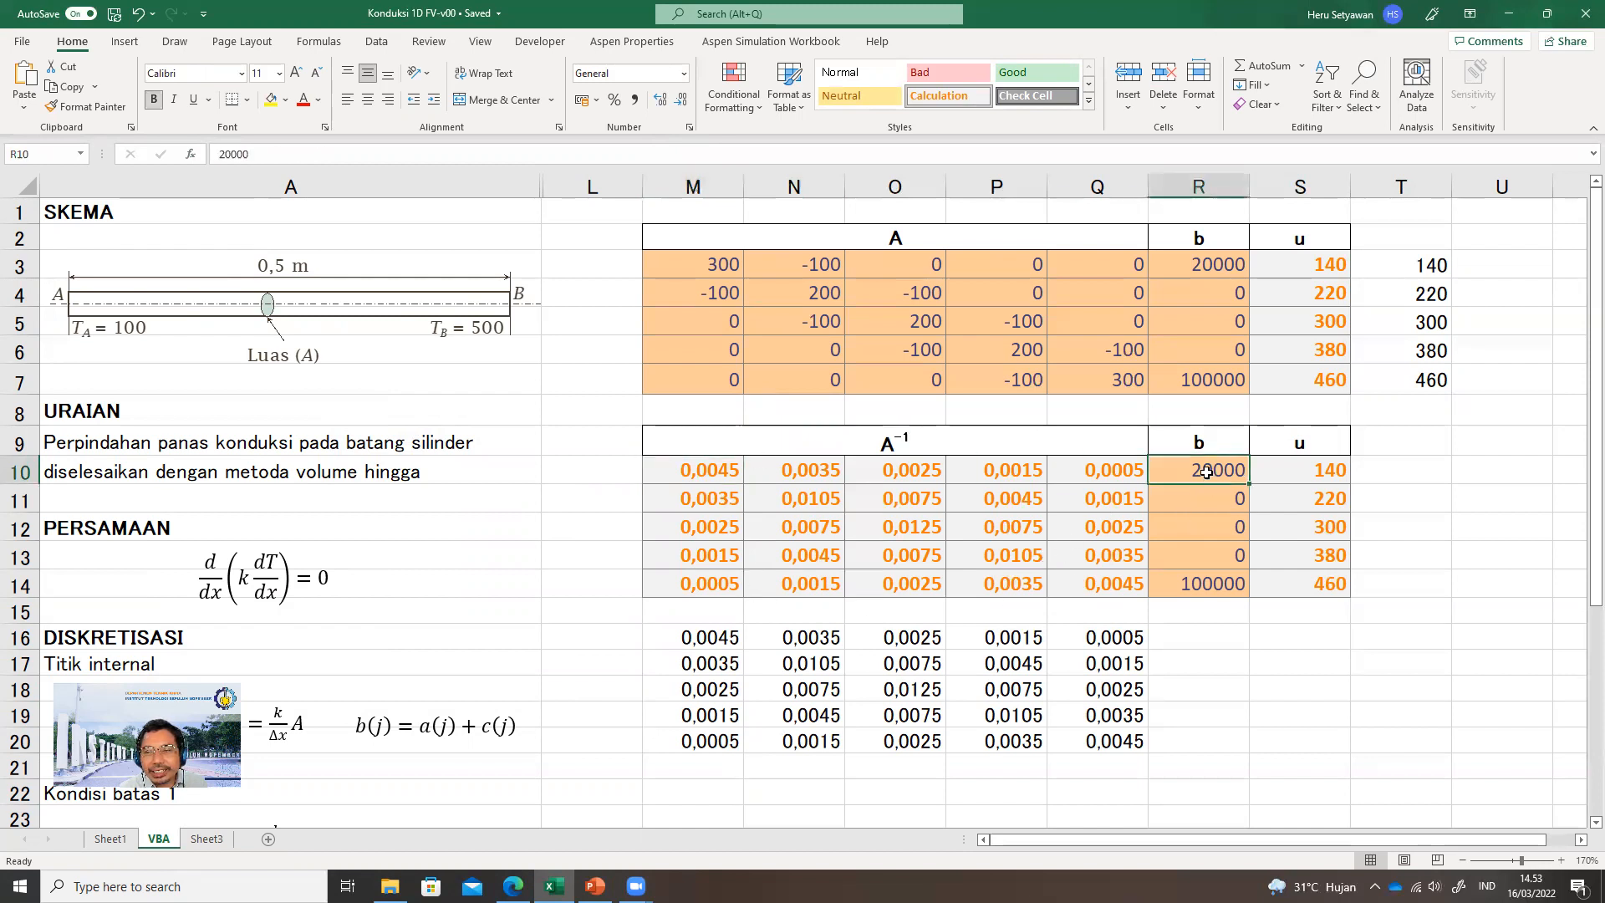
pyautogui.click(1303, 476)
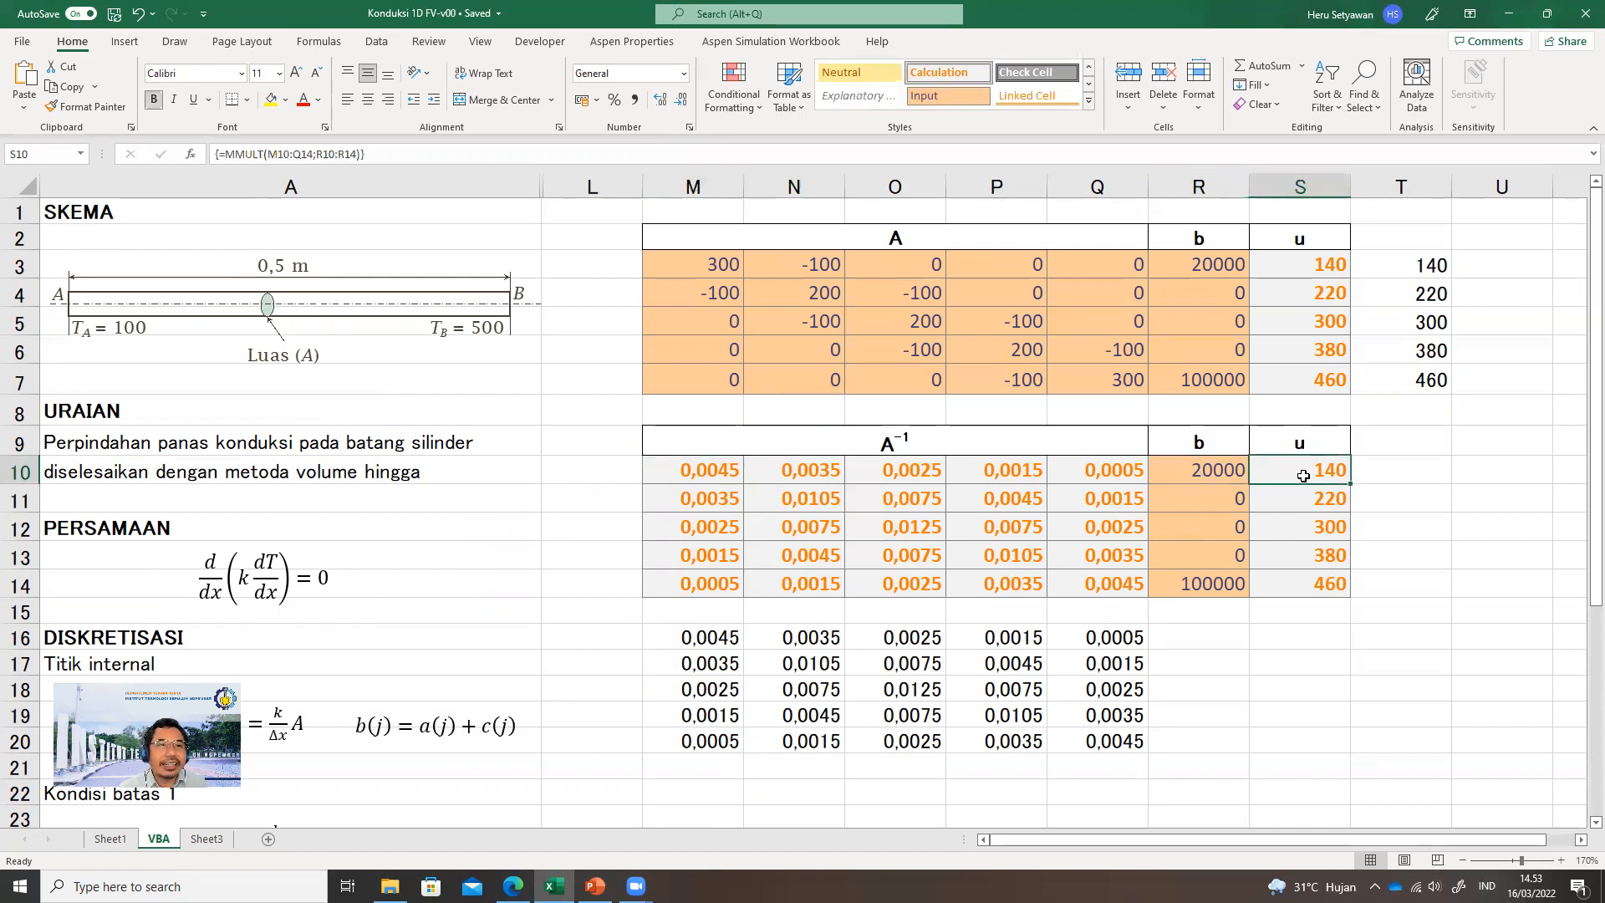
pyautogui.click(1402, 470)
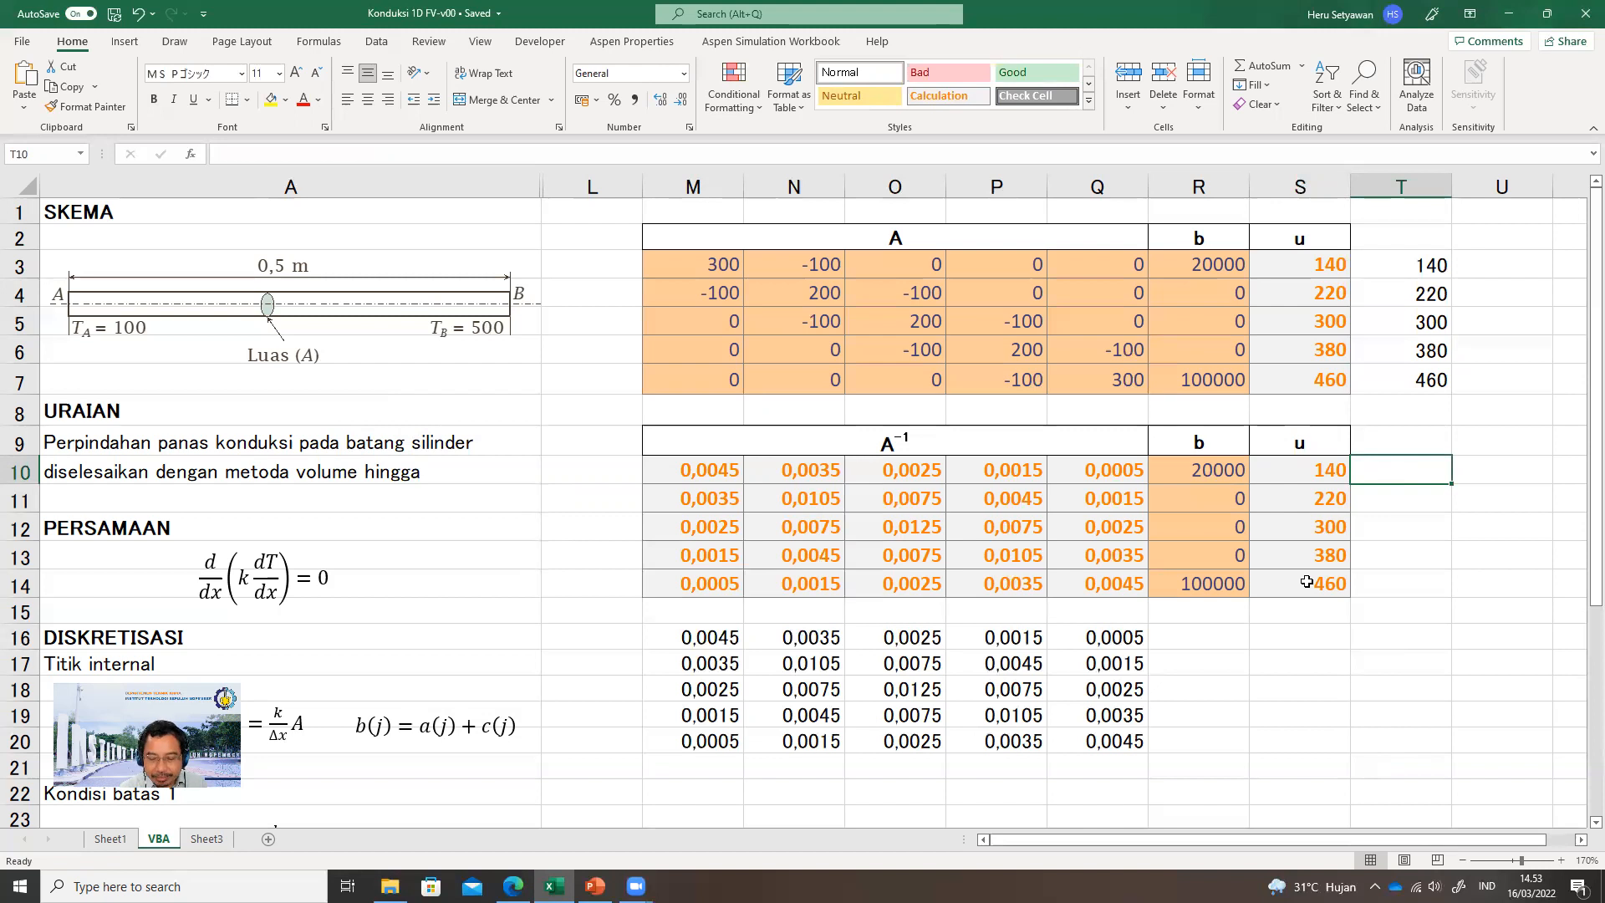
pyautogui.write('=')
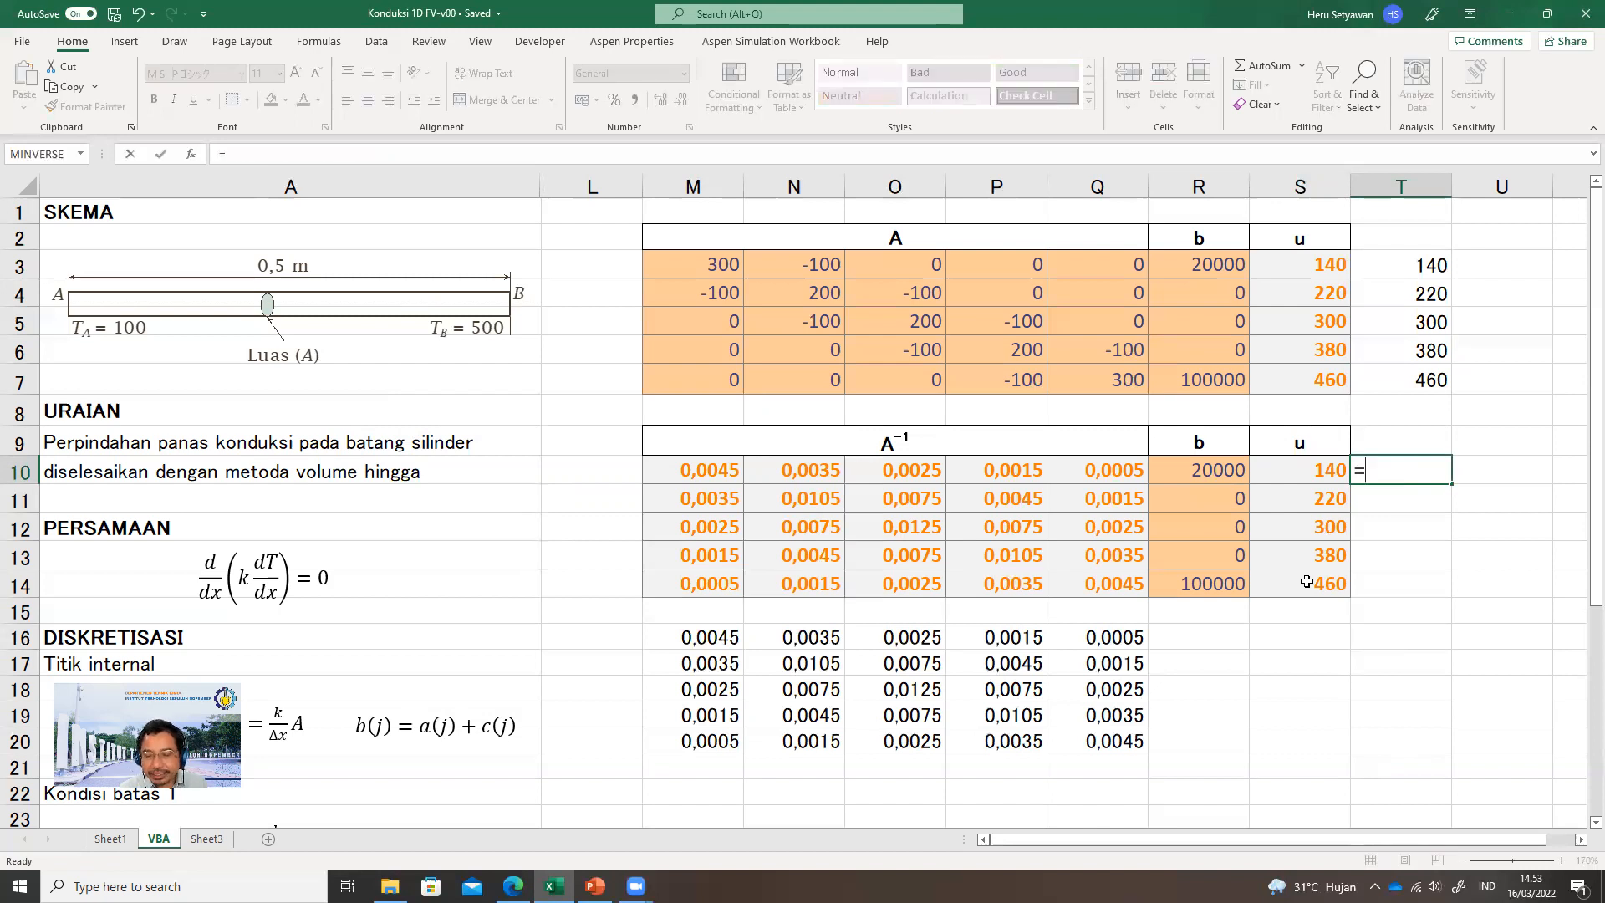
pyautogui.press('Escape')
pyautogui.click(1292, 695)
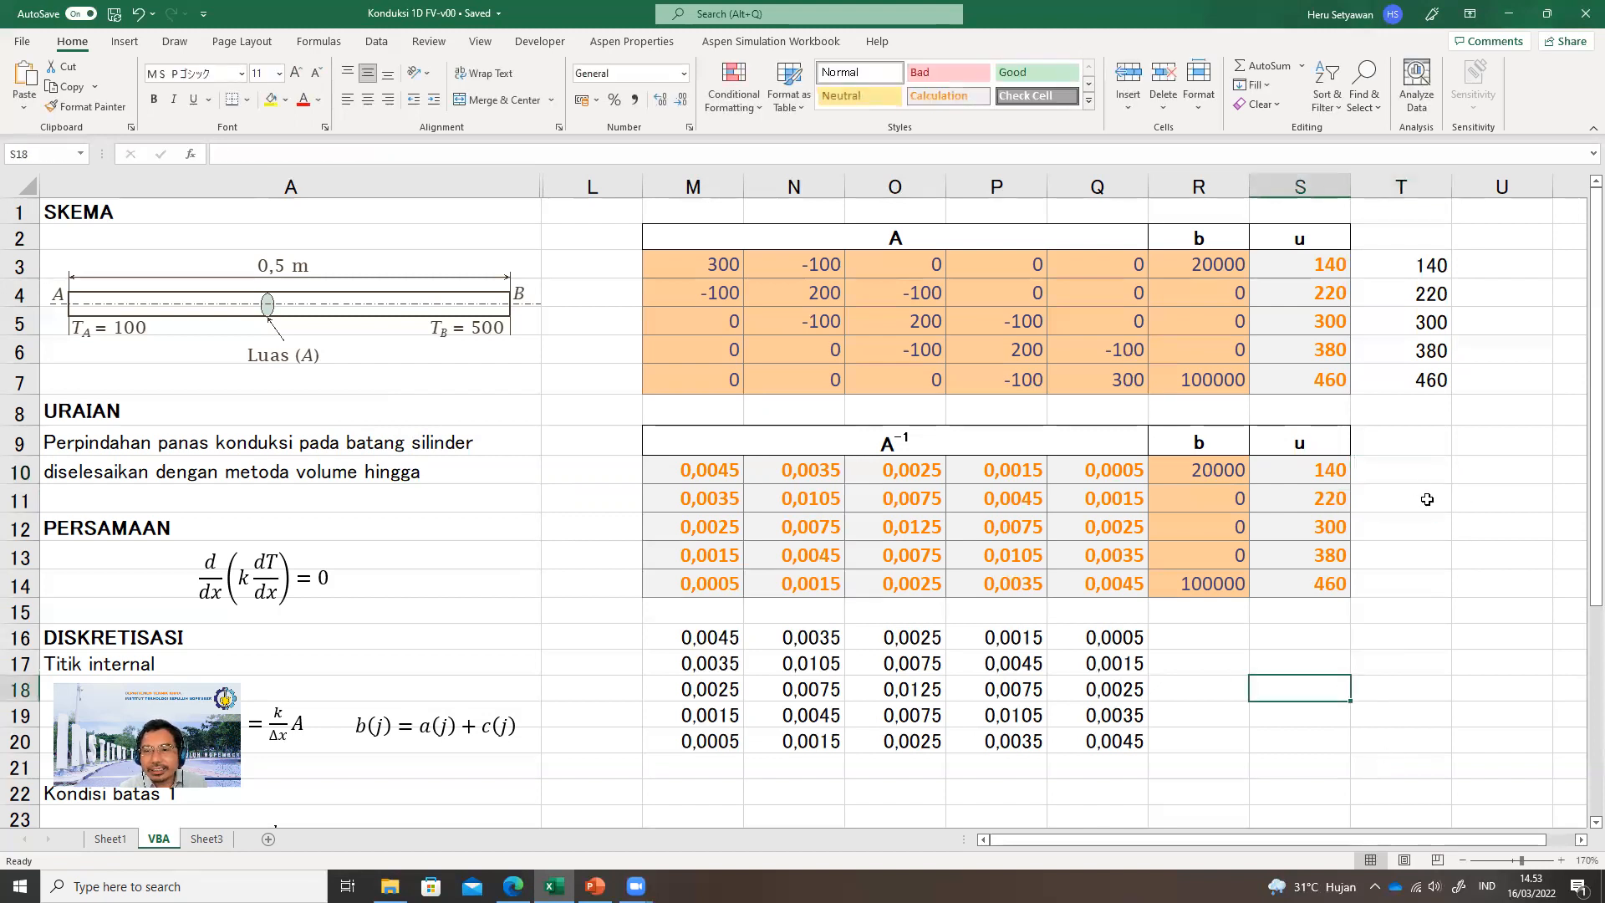
# Step: Insert an MMULT function in cell T10 that multiplies the inverse matrix M10:Q14 by vector b, R10:R14
pyautogui.click(1413, 464)
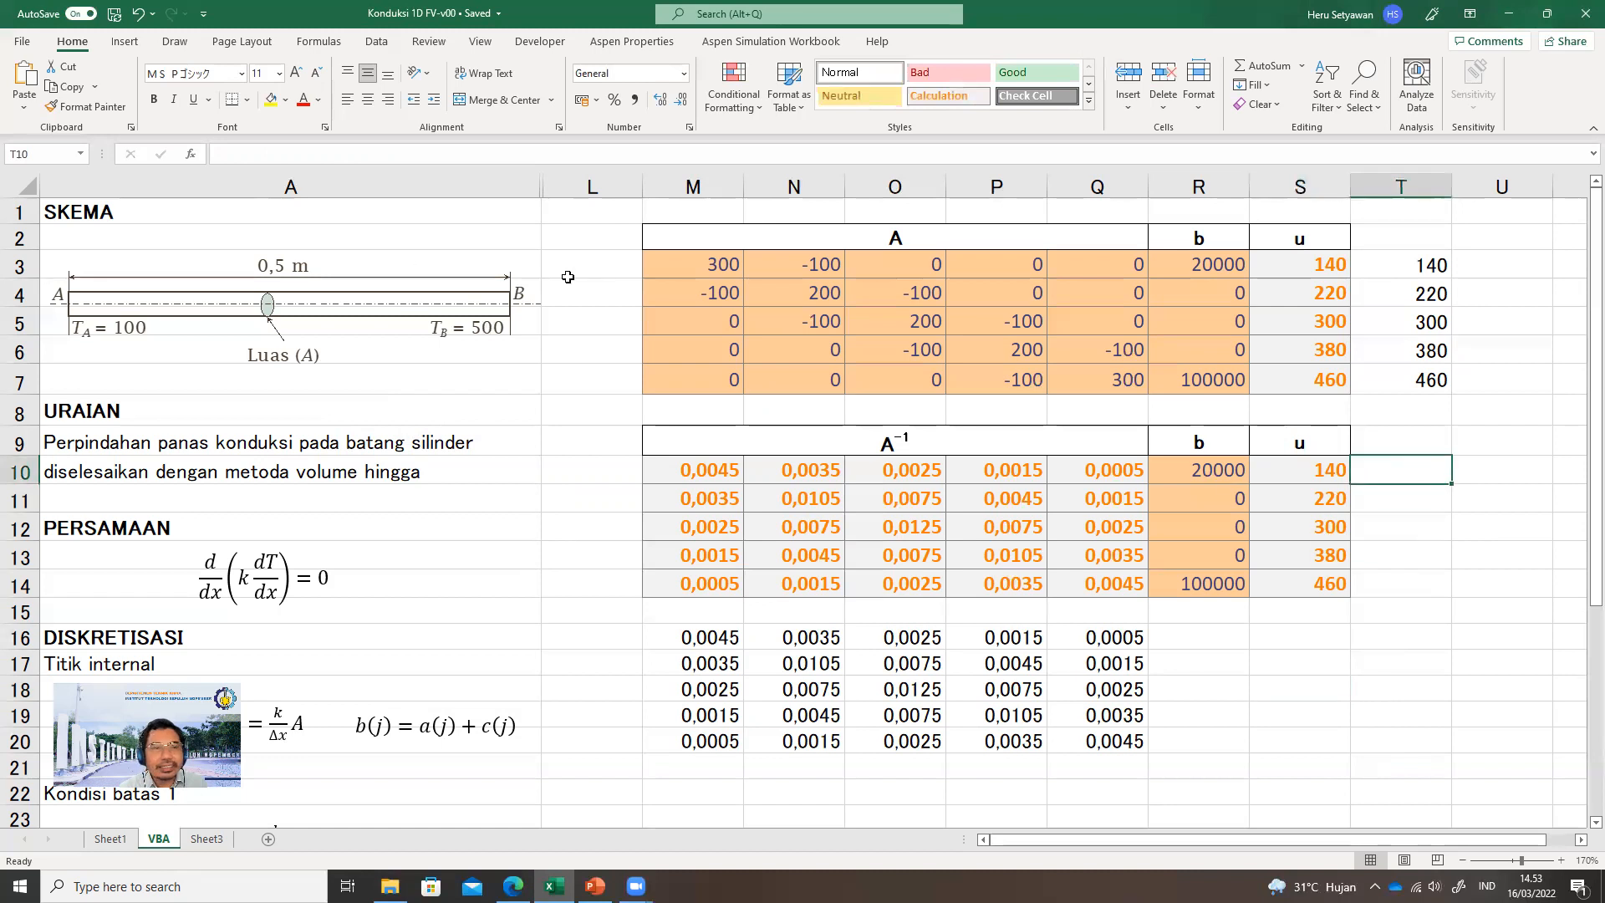
pyautogui.click(192, 155)
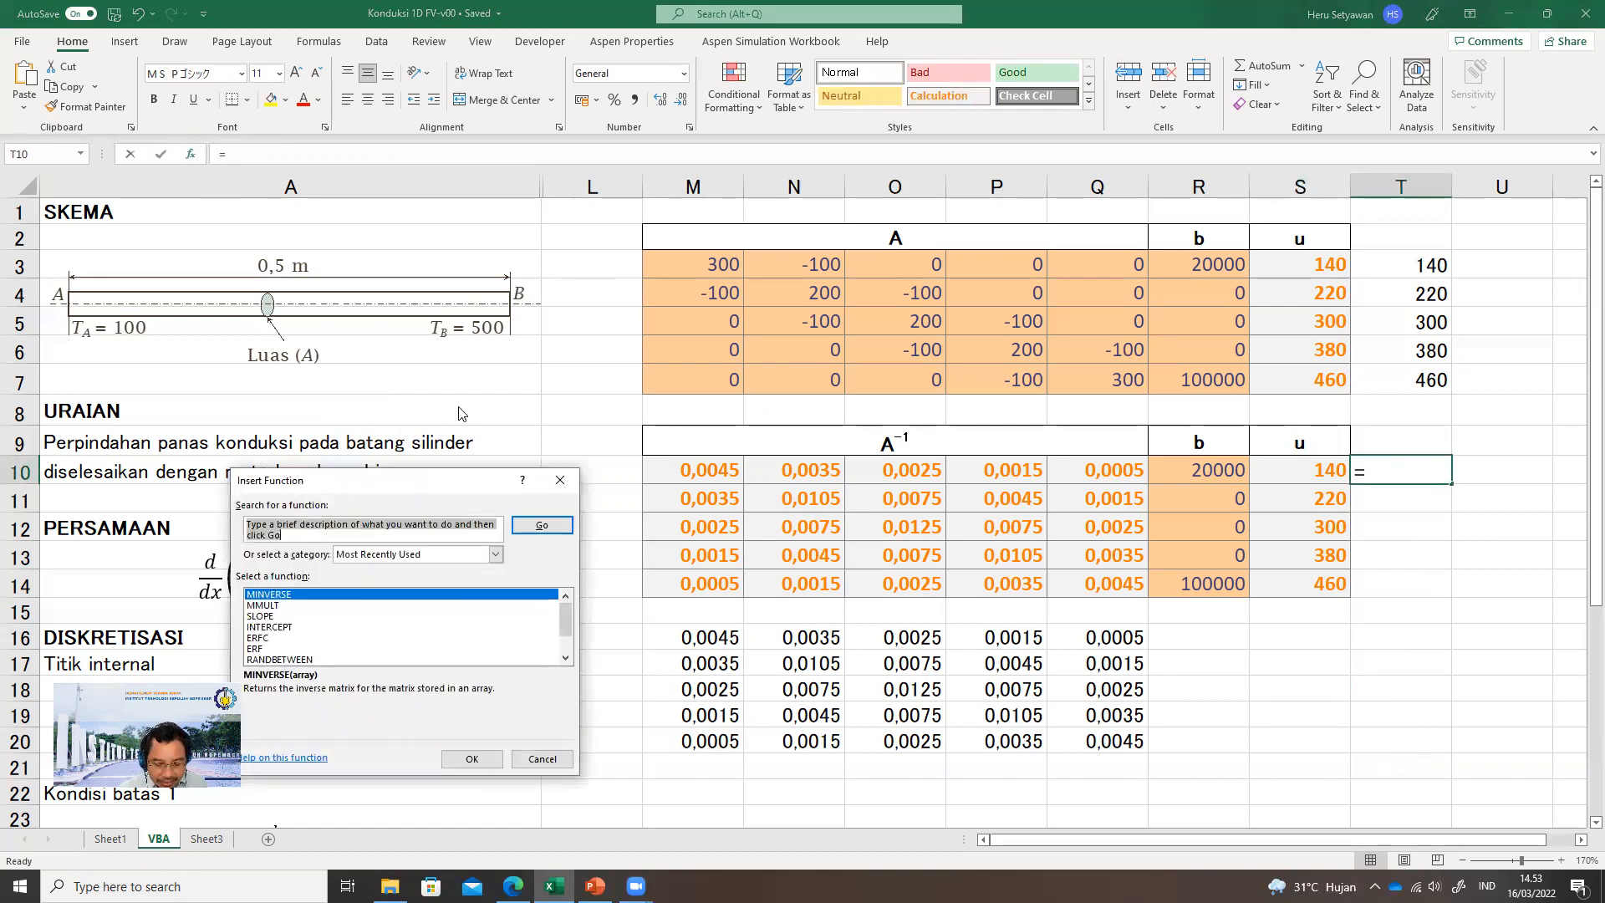
pyautogui.write('mm')
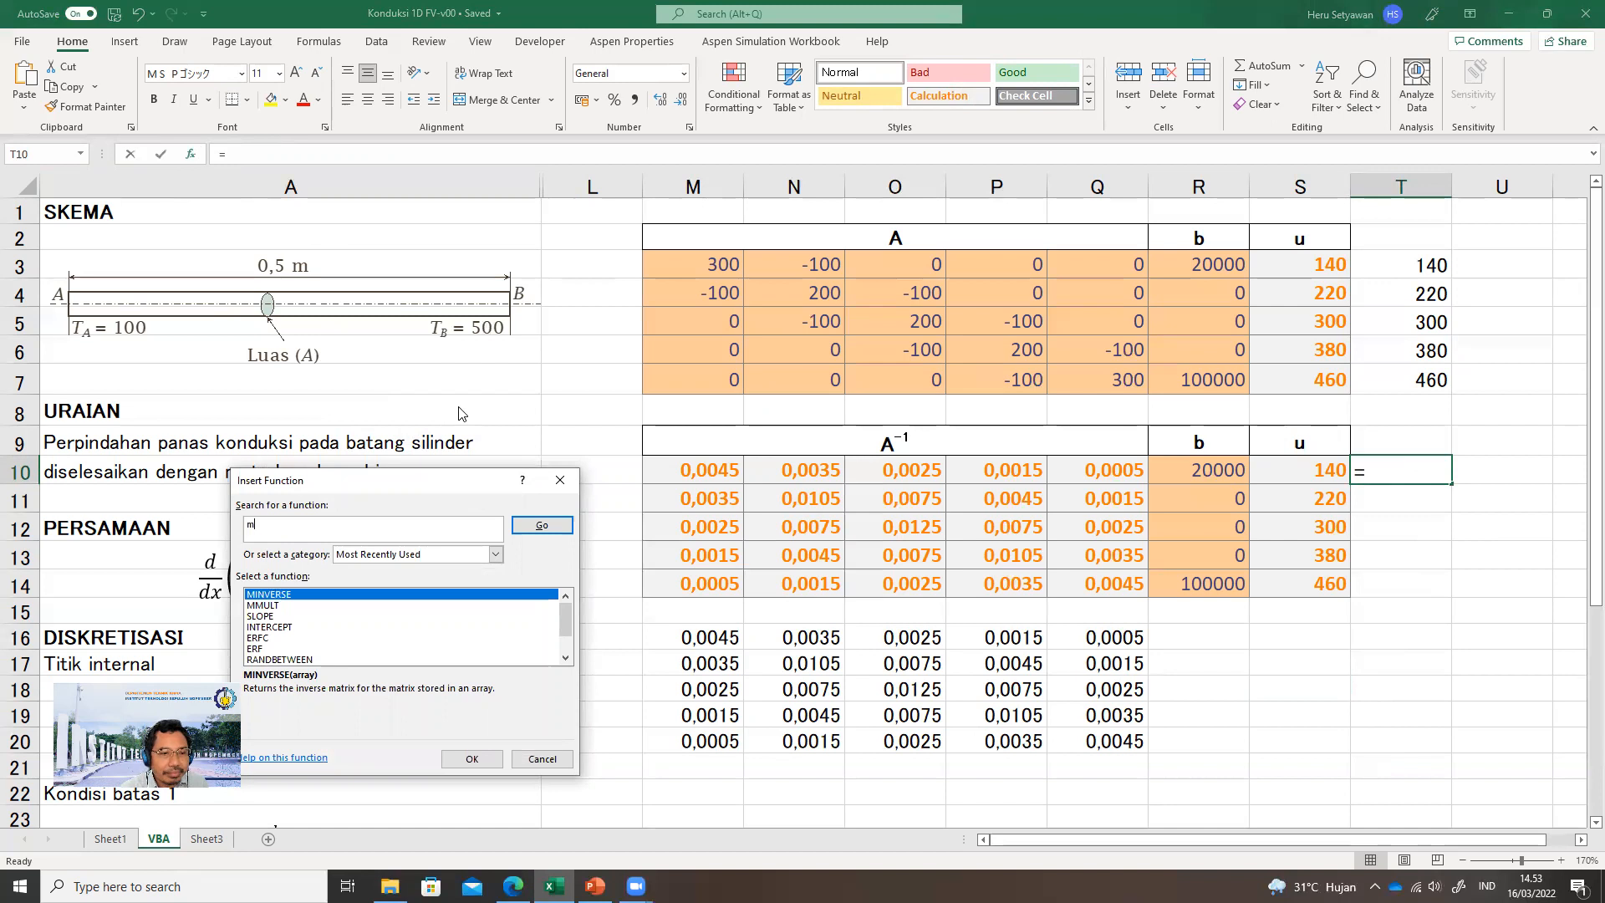
pyautogui.click(264, 605)
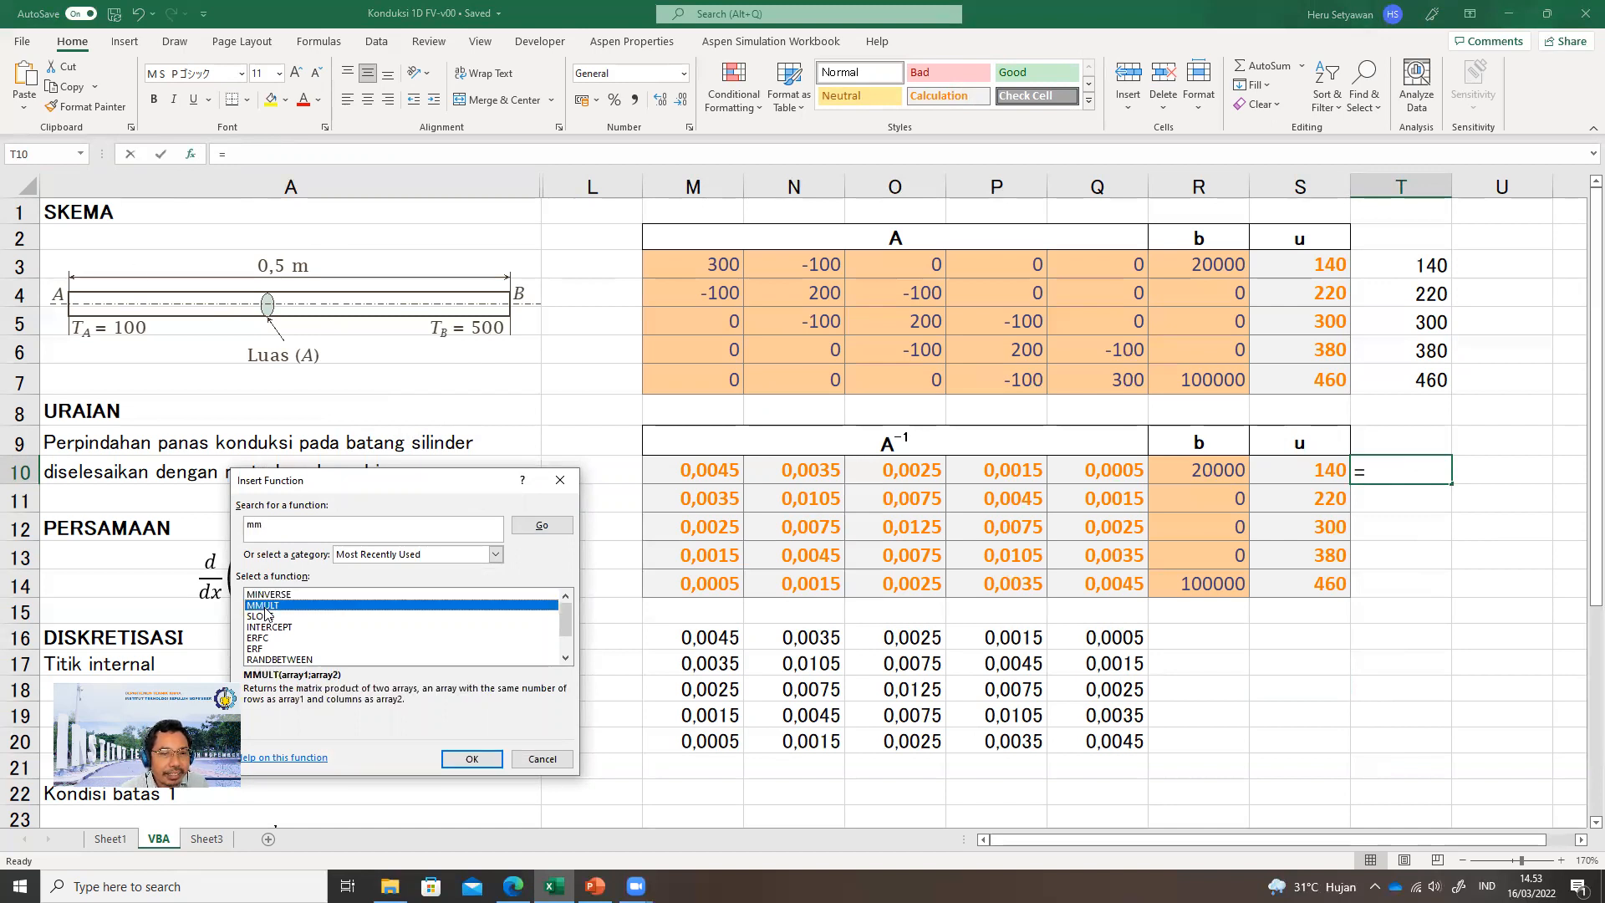
pyautogui.click(470, 759)
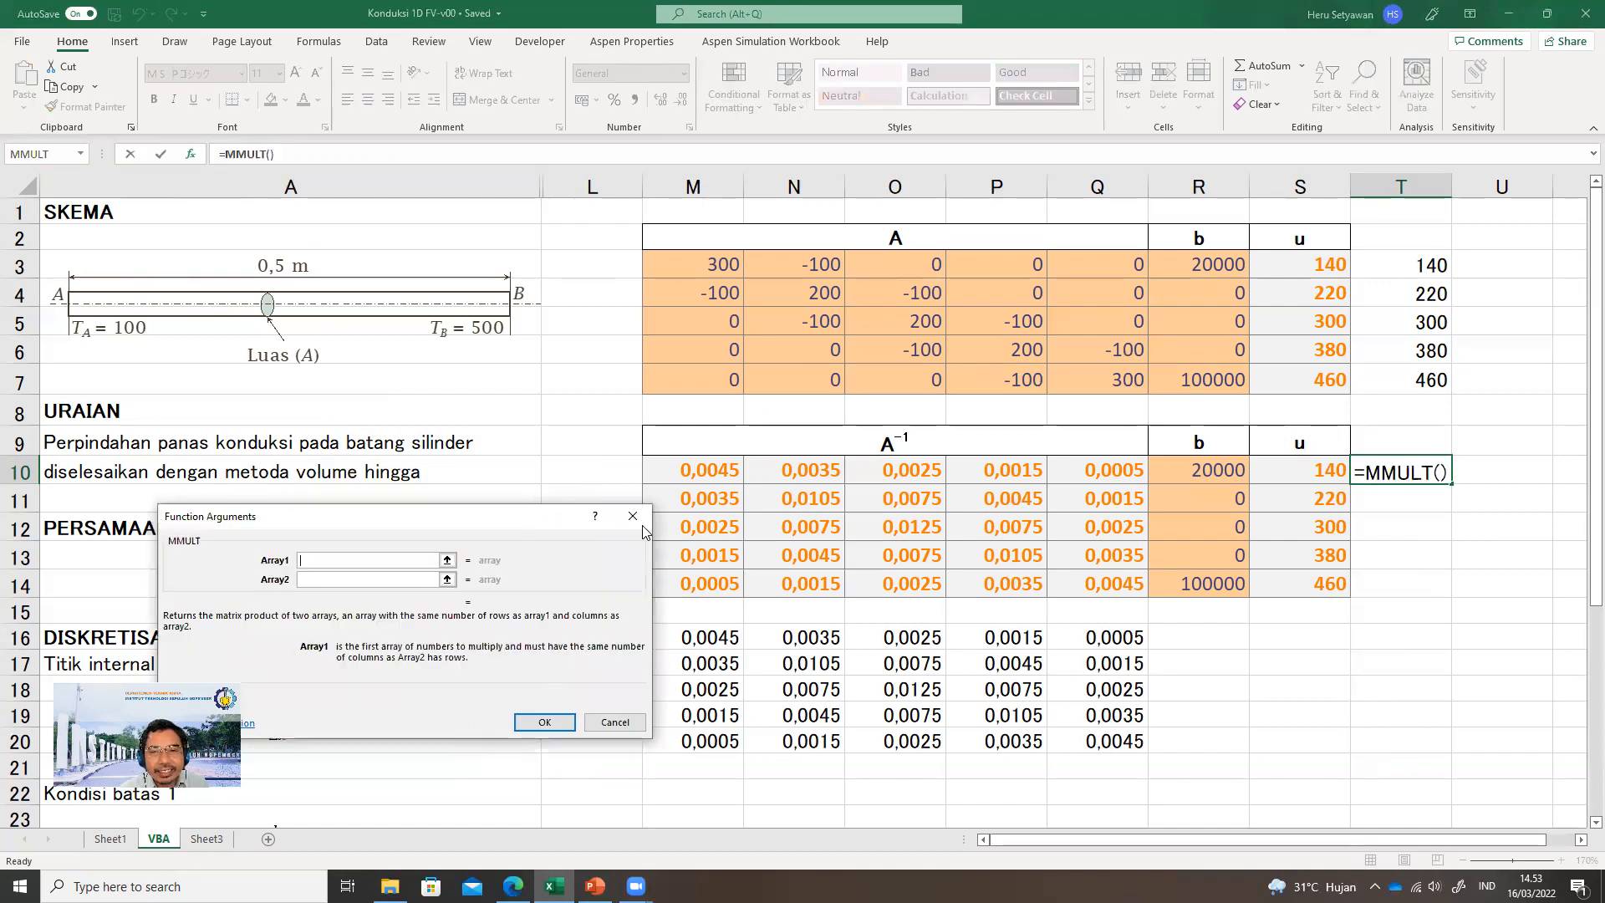
pyautogui.moveTo(702, 470); pyautogui.dragTo(1074, 577)
pyautogui.click(372, 581)
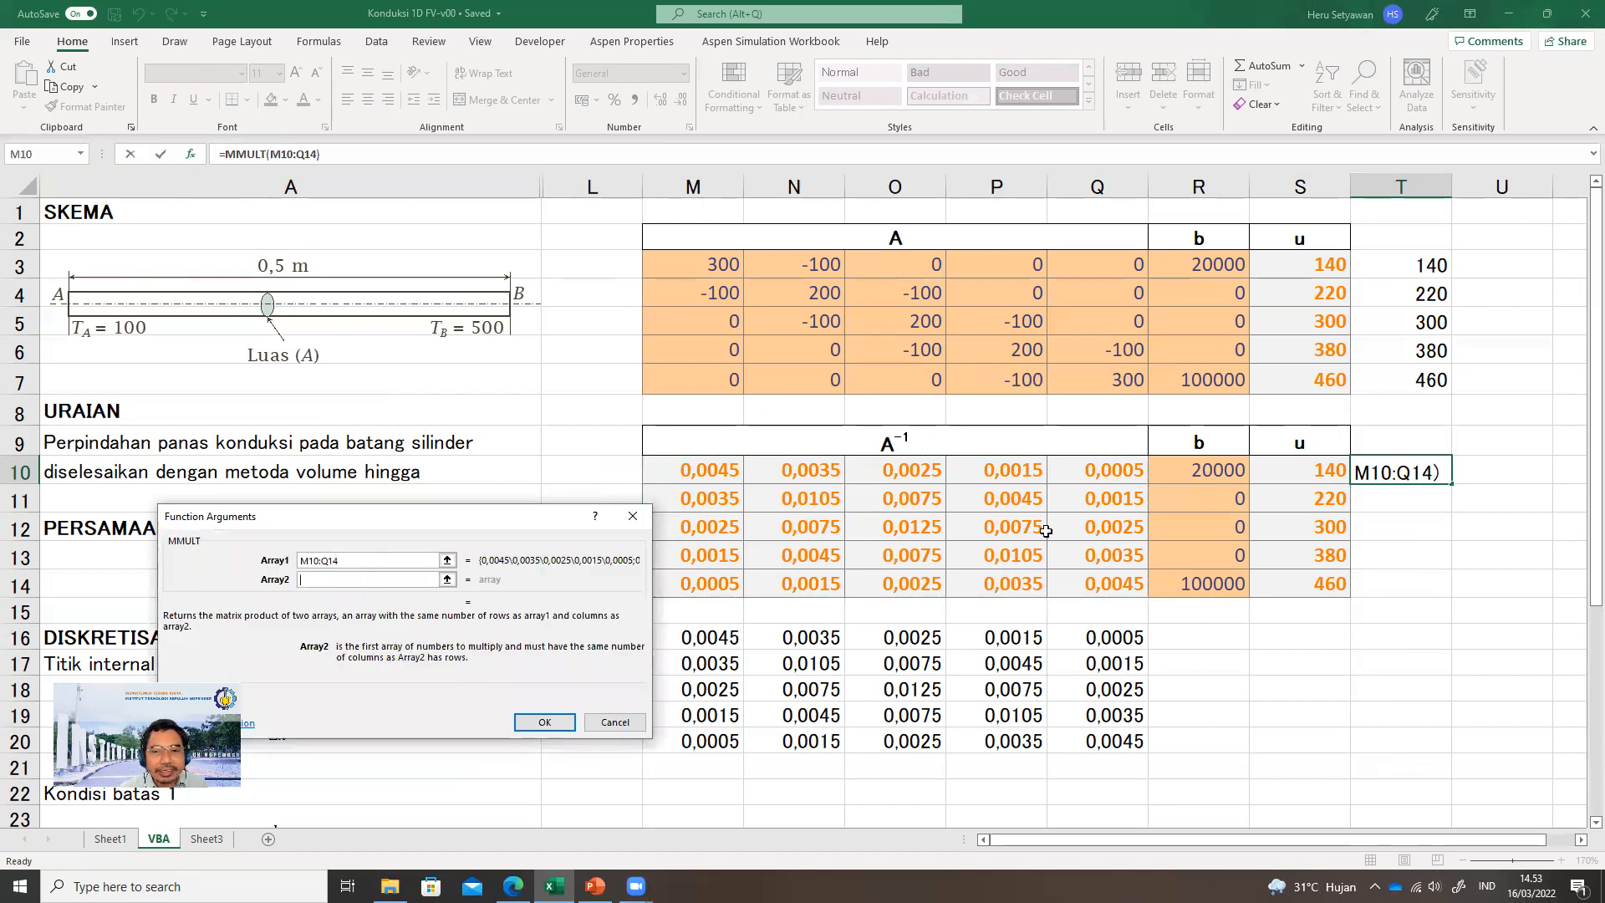
pyautogui.moveTo(1198, 470); pyautogui.dragTo(1200, 583)
pyautogui.click(553, 724)
pyautogui.click(1376, 694)
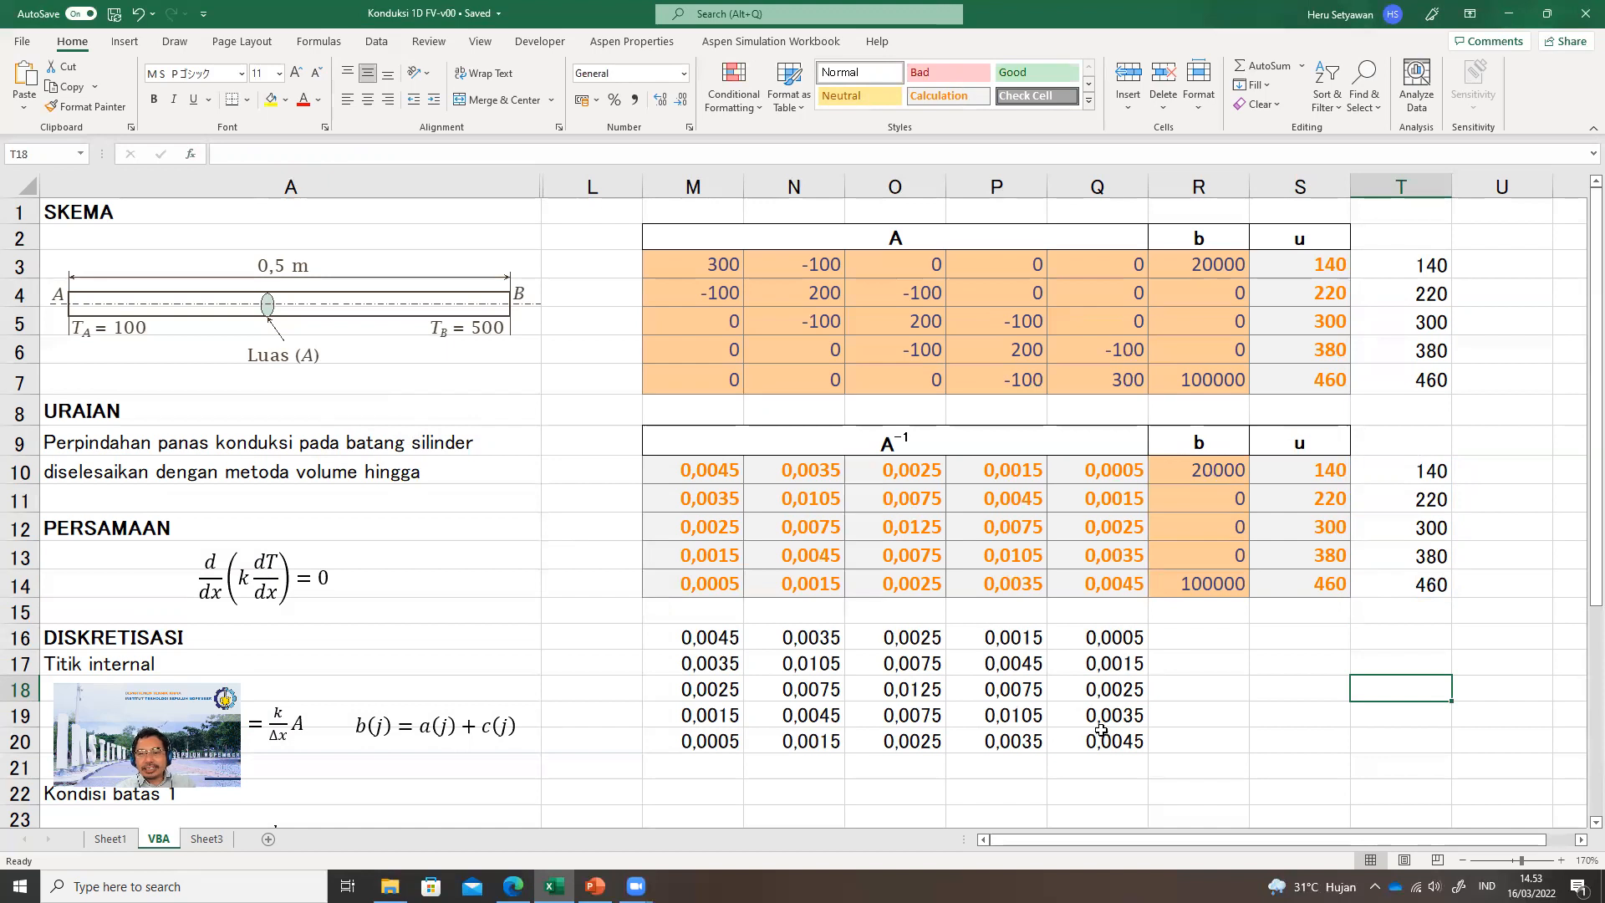
# Step: Copy the Kasus 1 temperature chart from Sheet1 into the VBA sheet and place it over the matrix tables from row 2 down
pyautogui.click(114, 839)
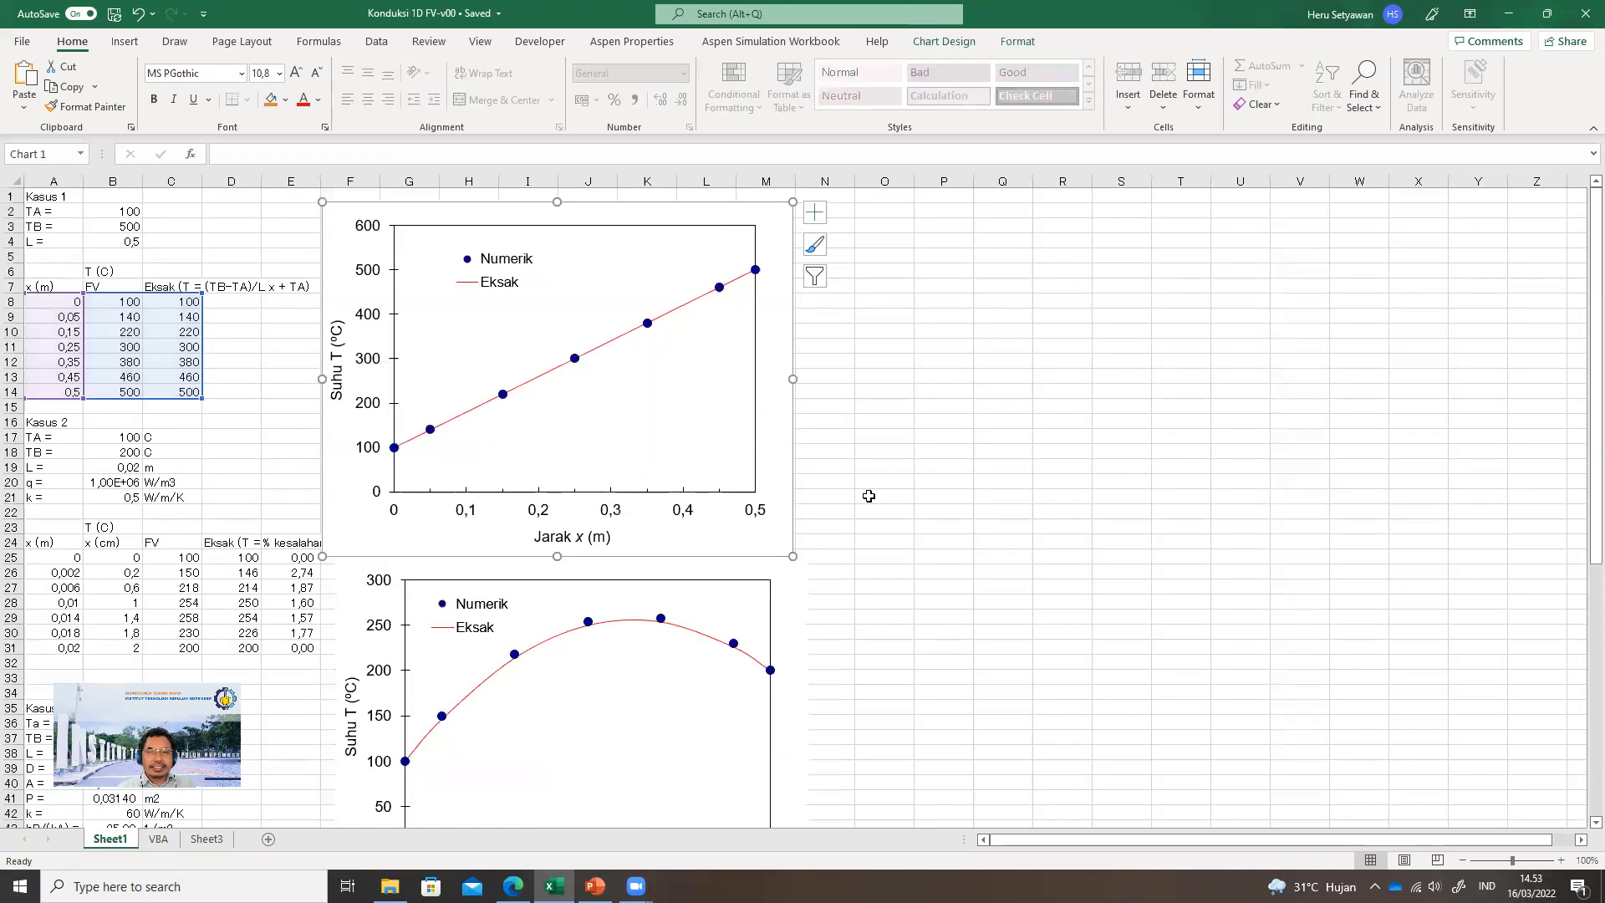
pyautogui.click(870, 495)
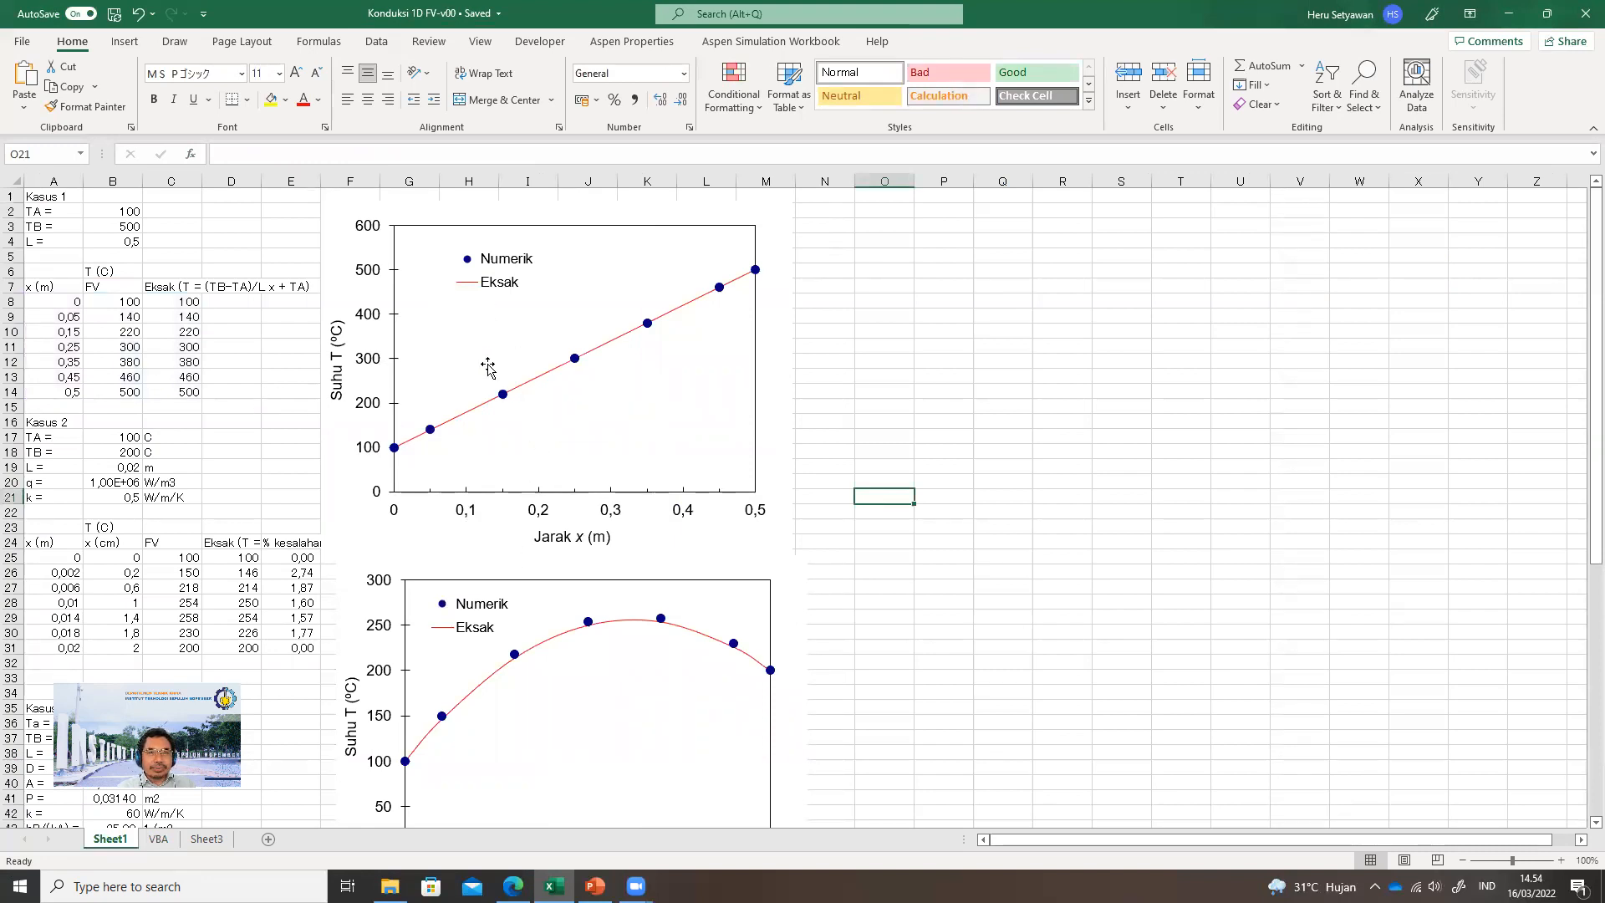
pyautogui.click(337, 260)
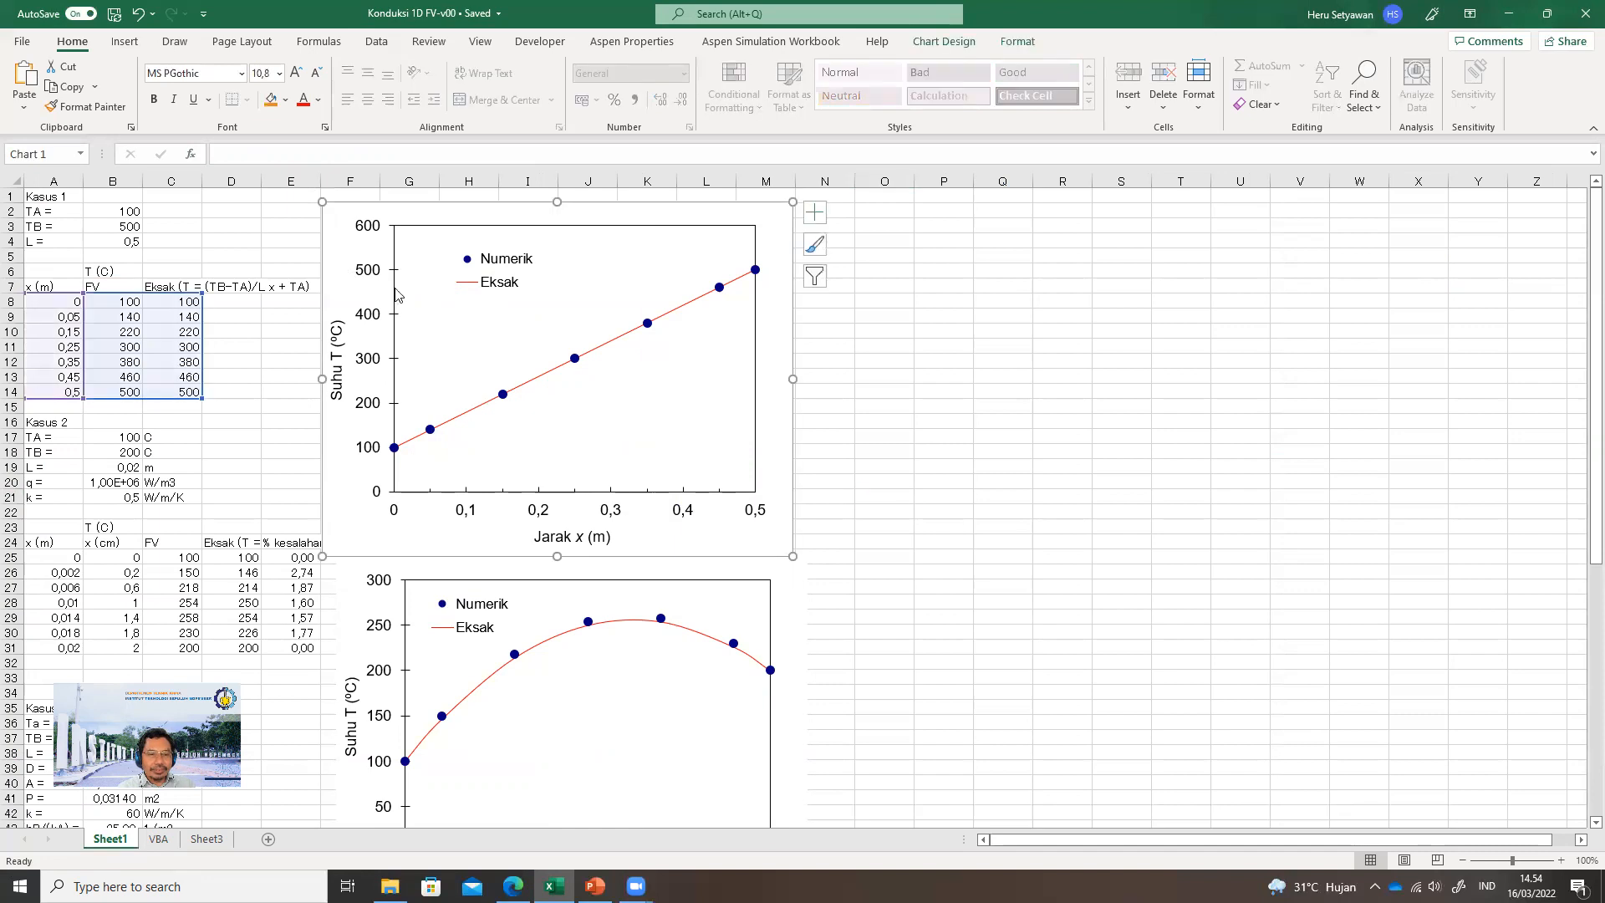
pyautogui.click(158, 839)
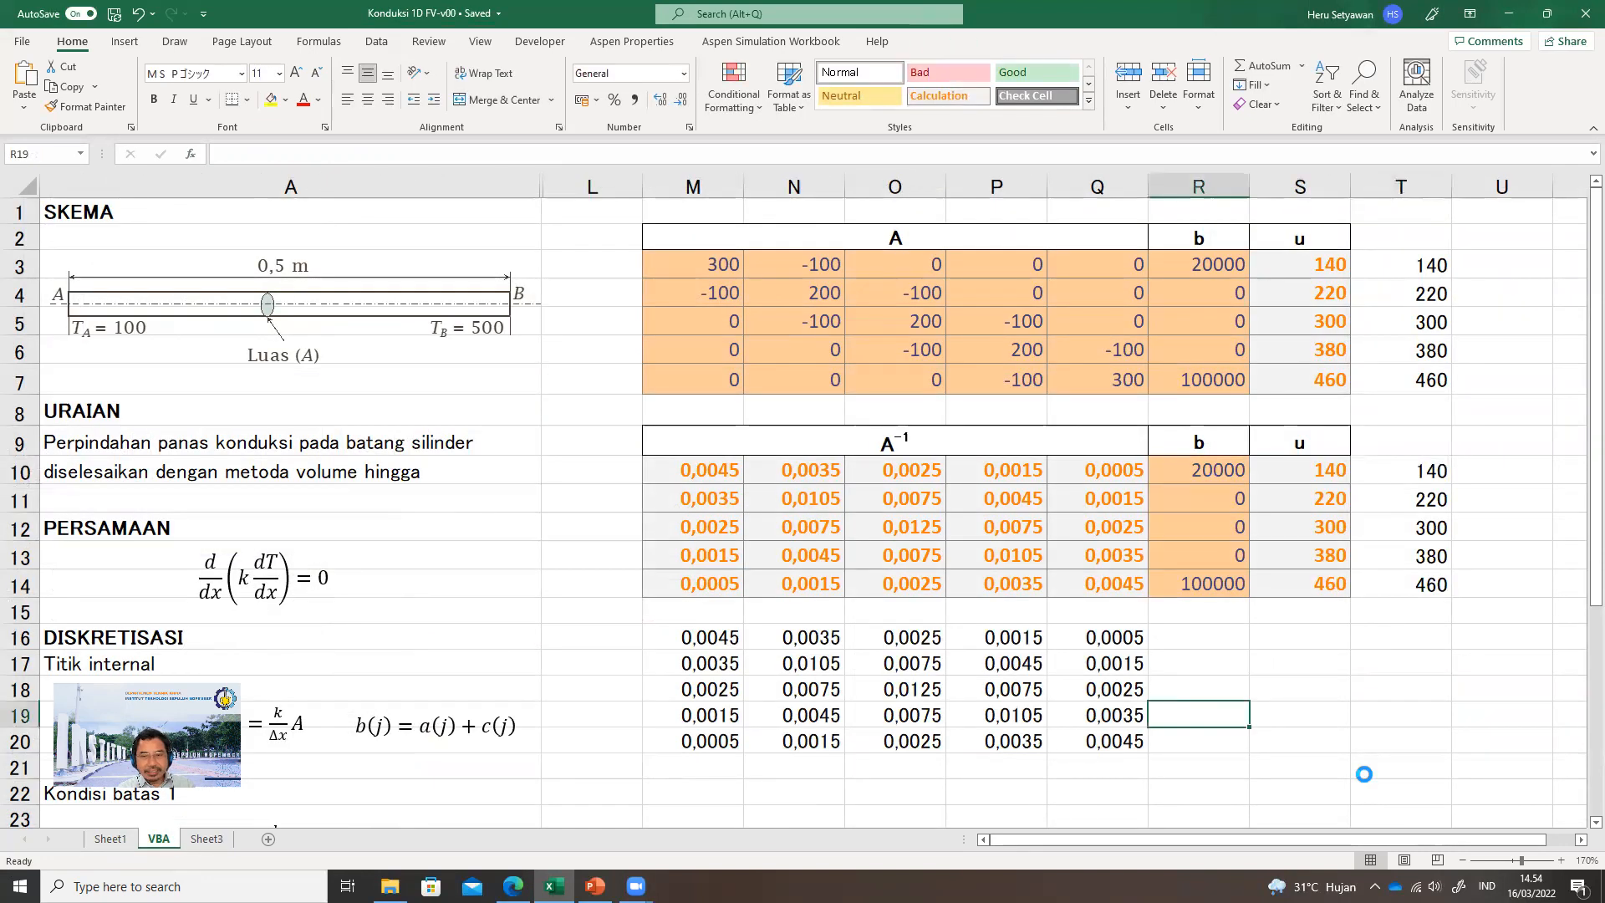
pyautogui.hotkey('ctrl', 'v')
pyautogui.moveTo(1371, 735); pyautogui.dragTo(831, 244)
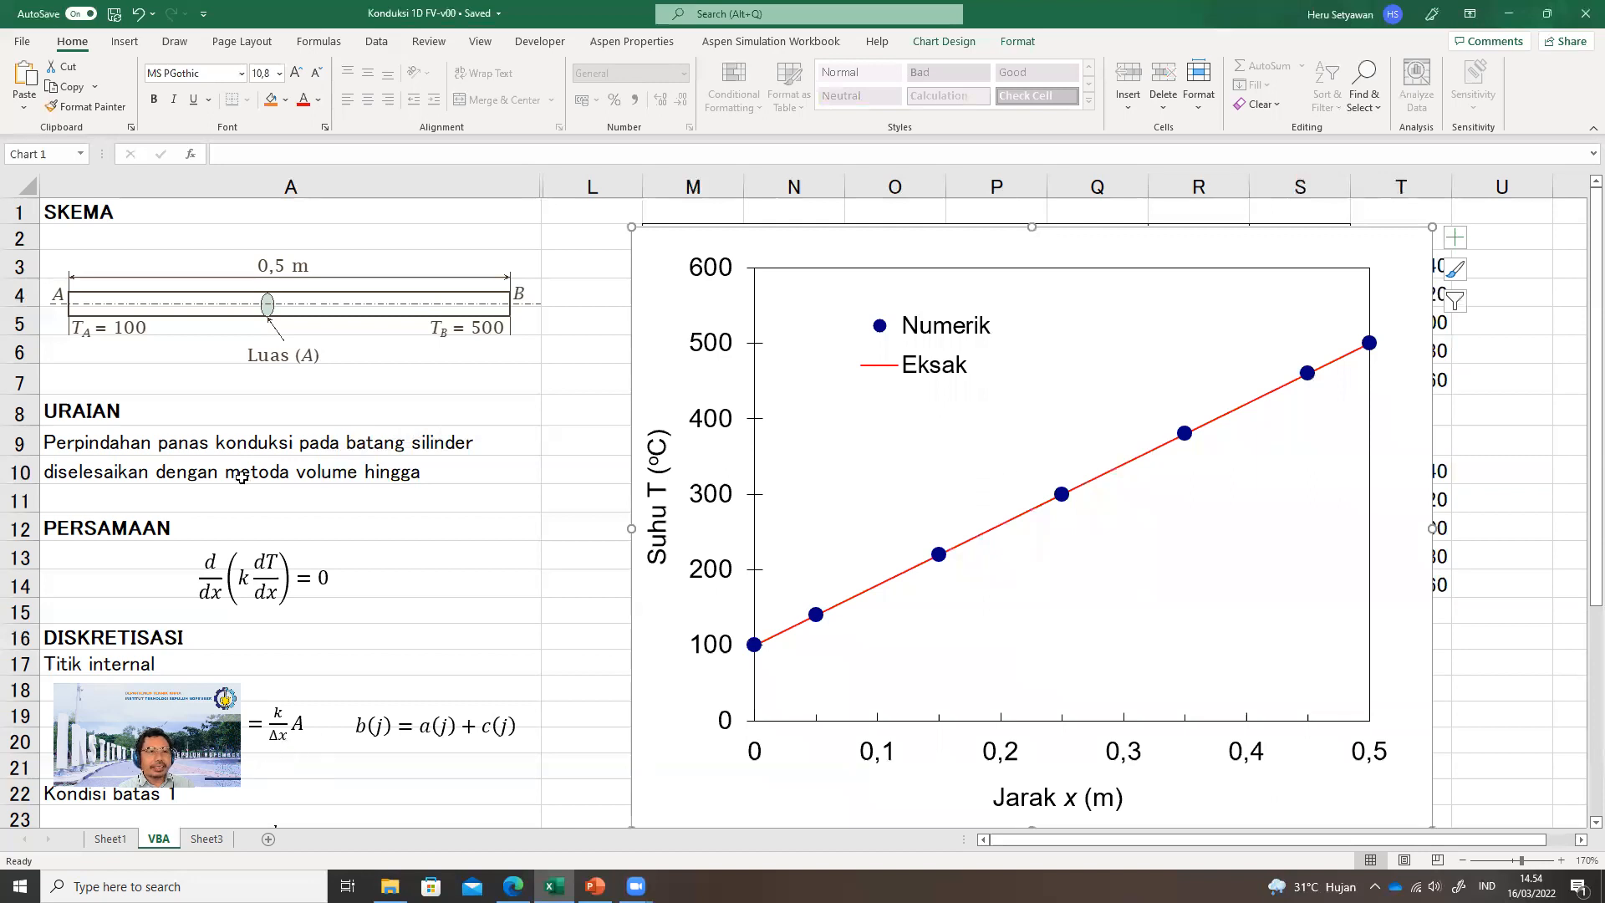
# Step: Look at the Kasus 1 source data on Sheet1 and return to the pasted chart on the VBA sheet
pyautogui.hotkey('ctrl', 'pageup')
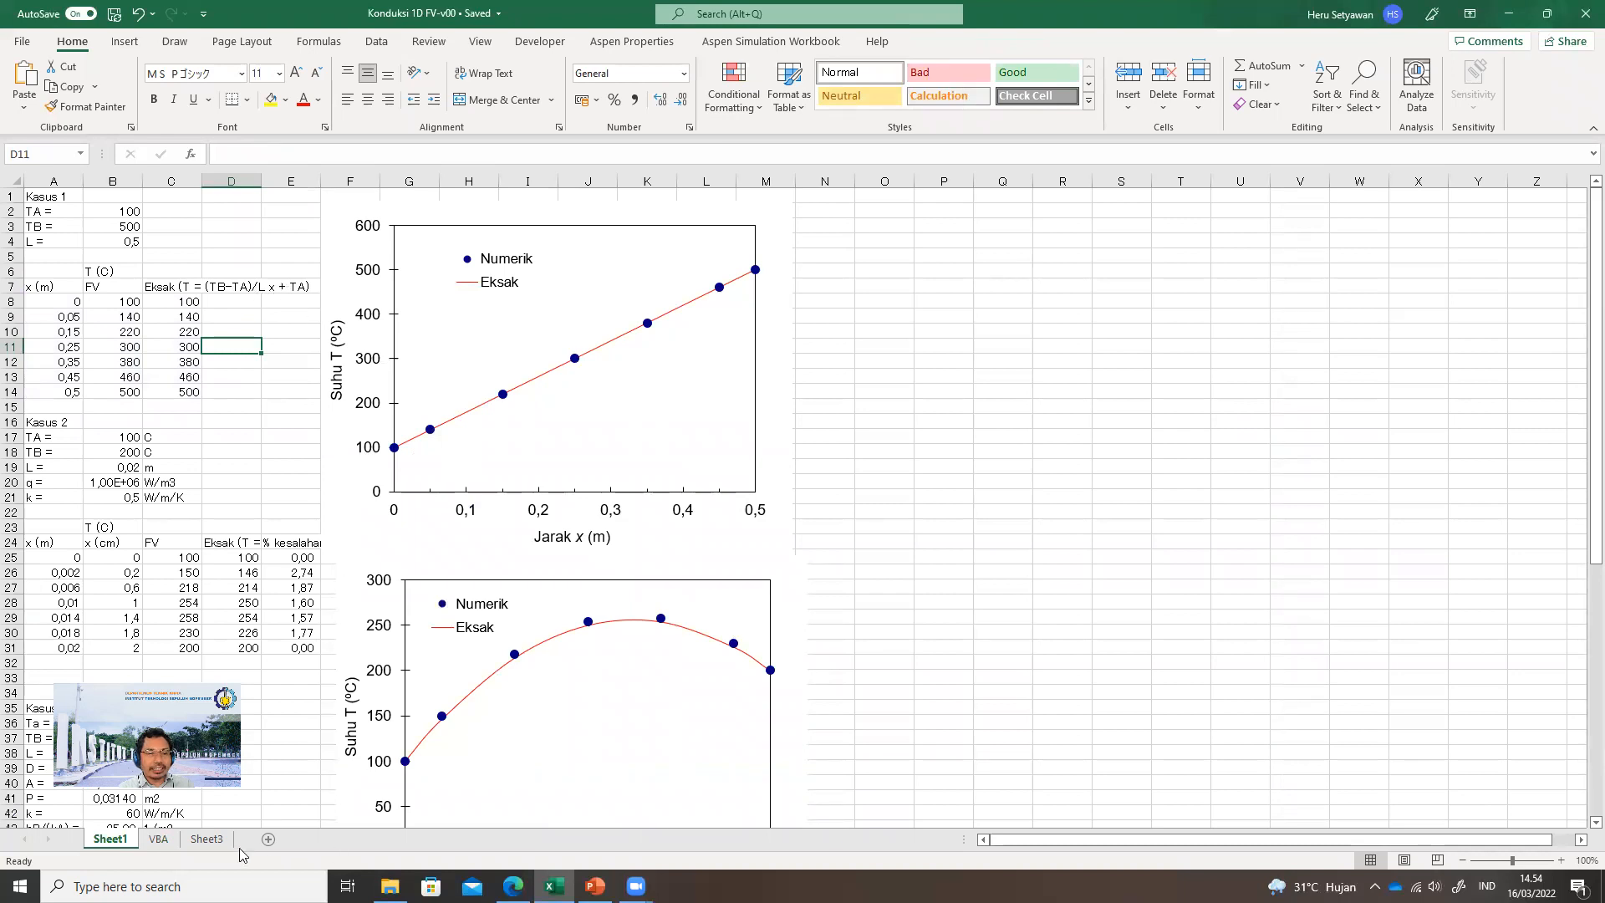
pyautogui.click(159, 840)
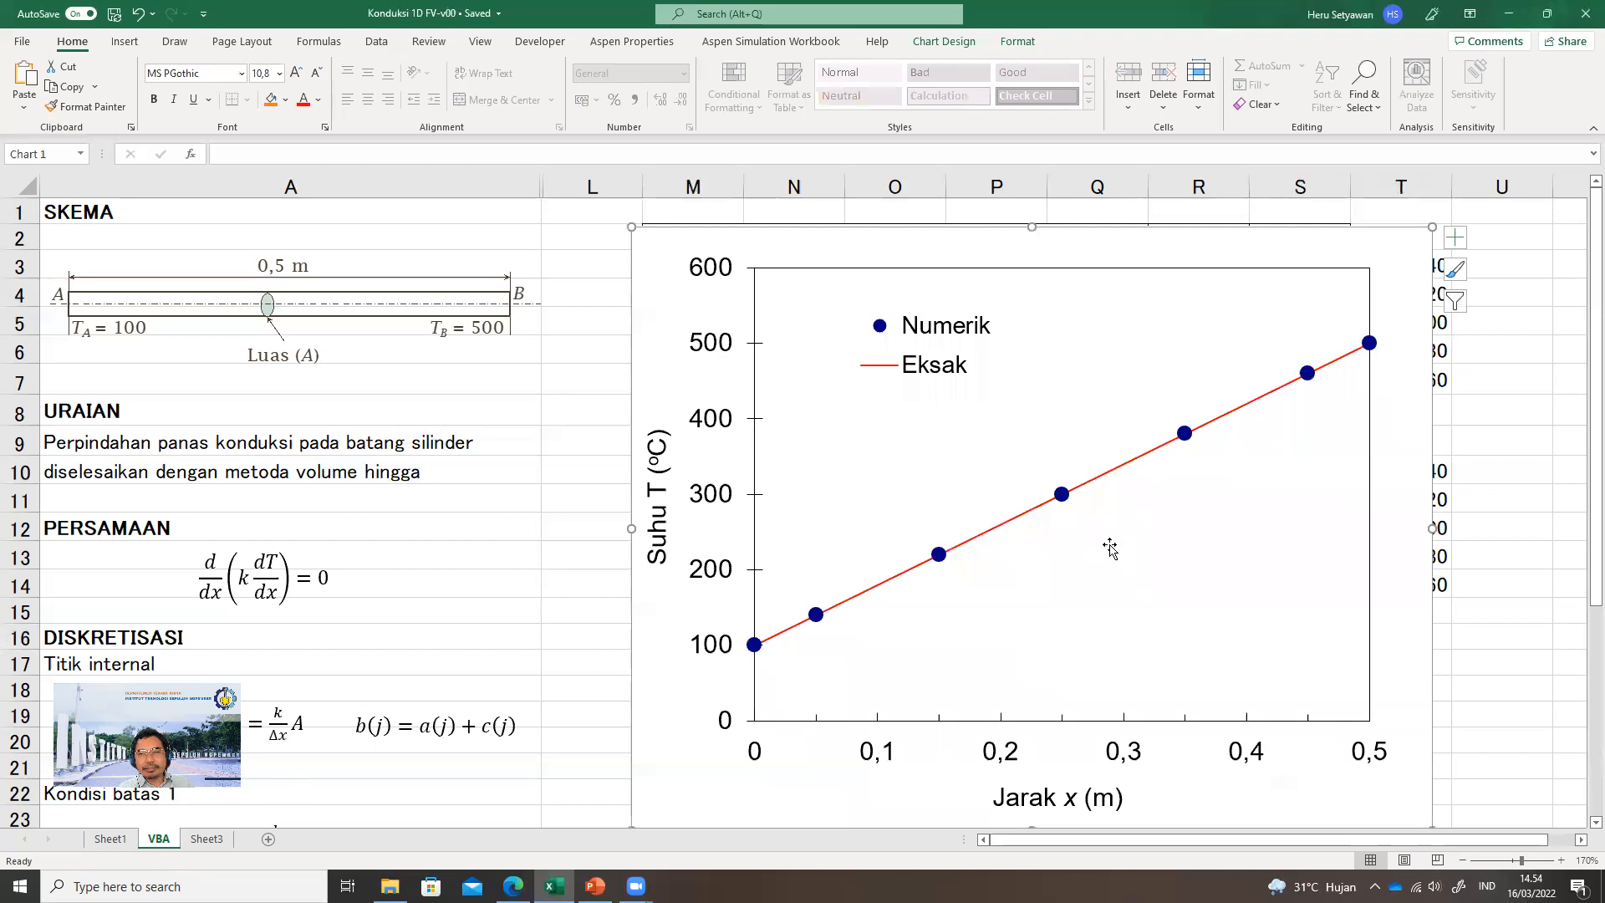
pyautogui.click(1480, 706)
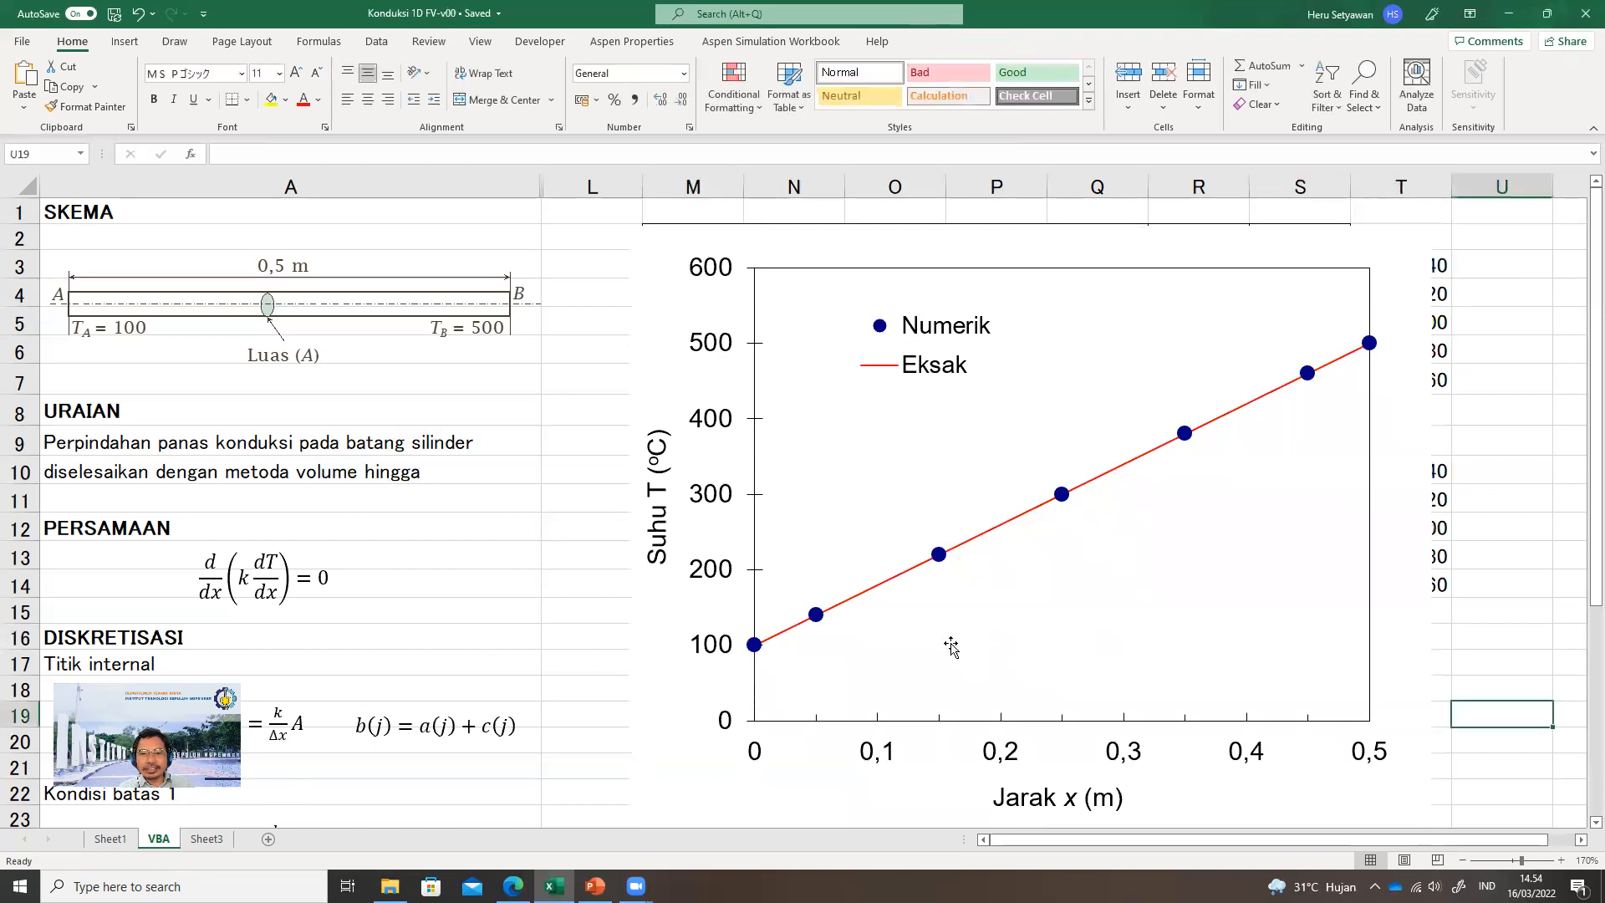